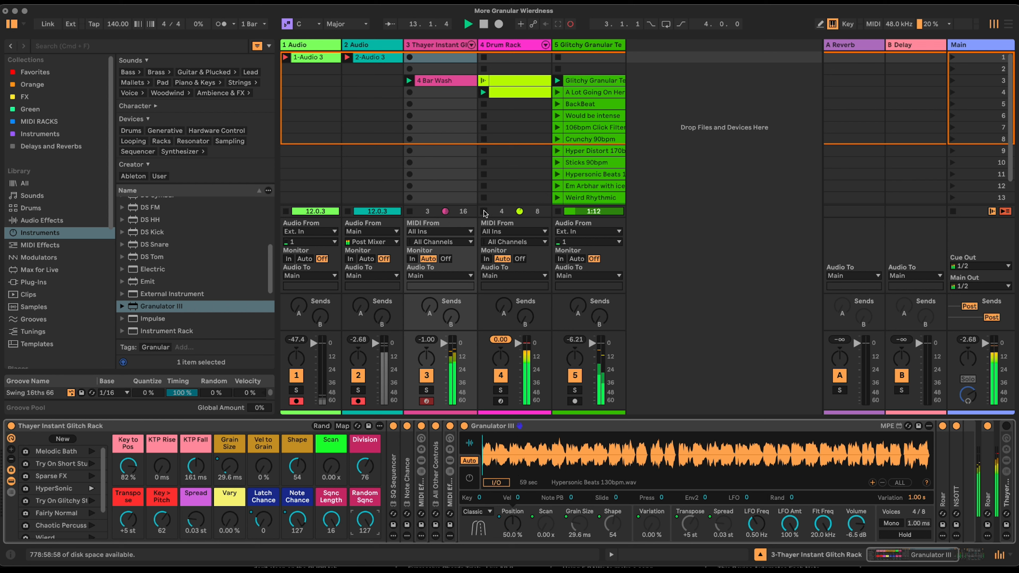
Step: Stop the Drum Rack track's playing clip and launch scene 3
{"action": "left_click", "coordinate": [484, 213]}
{"action": "left_click", "coordinate": [953, 81]}
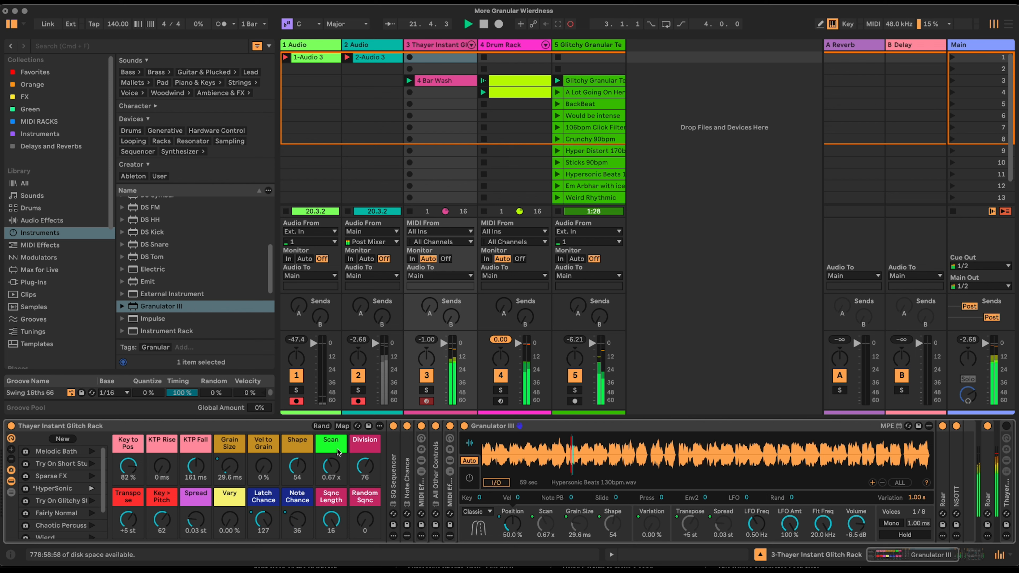
Step: Try the rack's Scan macro at 1.25 x and restore the HyperSonic macro variation
{"action": "left_click_drag", "start_coordinate": [337, 470], "coordinate": [337, 462]}
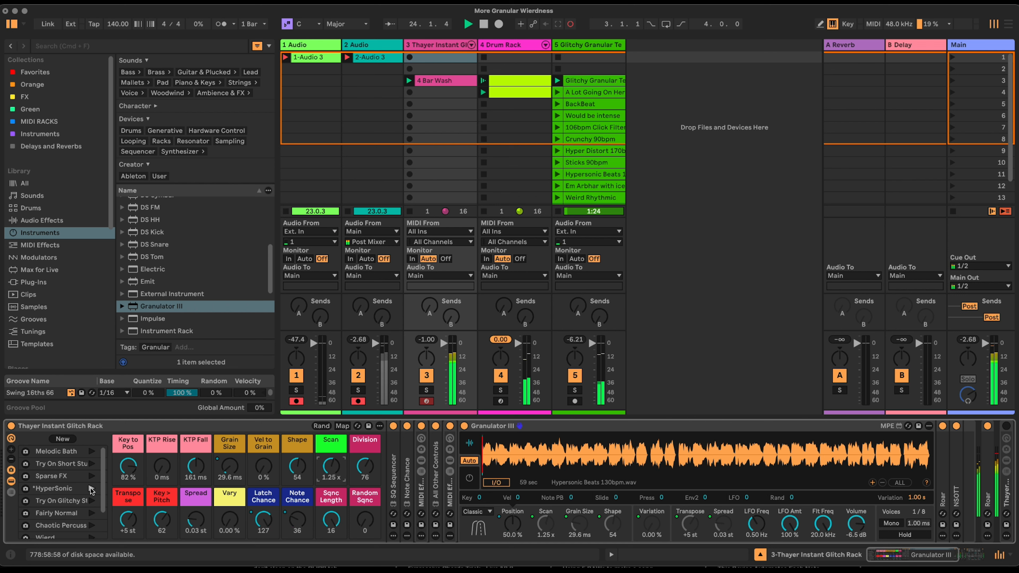
{"action": "left_click", "coordinate": [92, 488]}
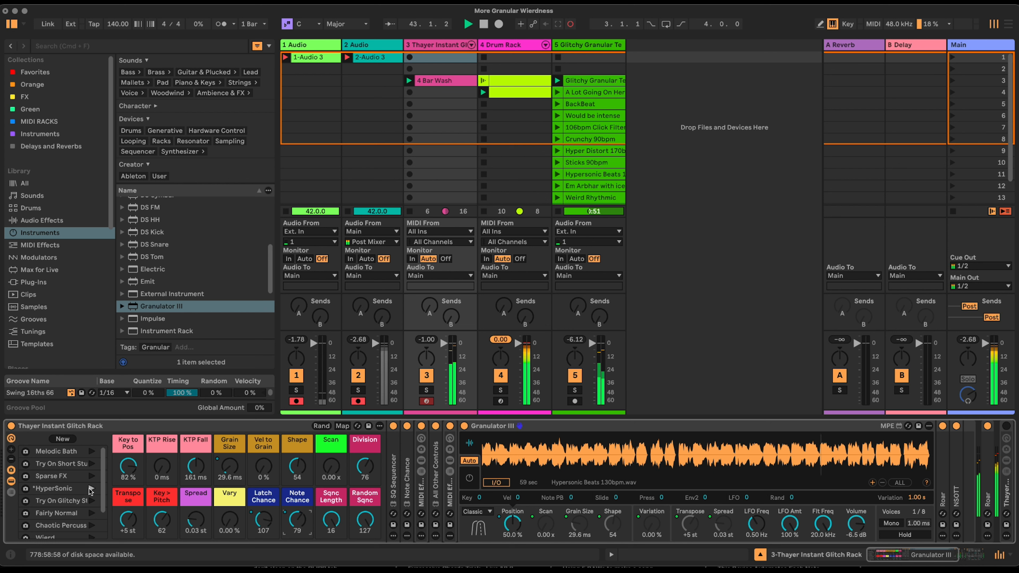
{"action": "left_click", "coordinate": [91, 489]}
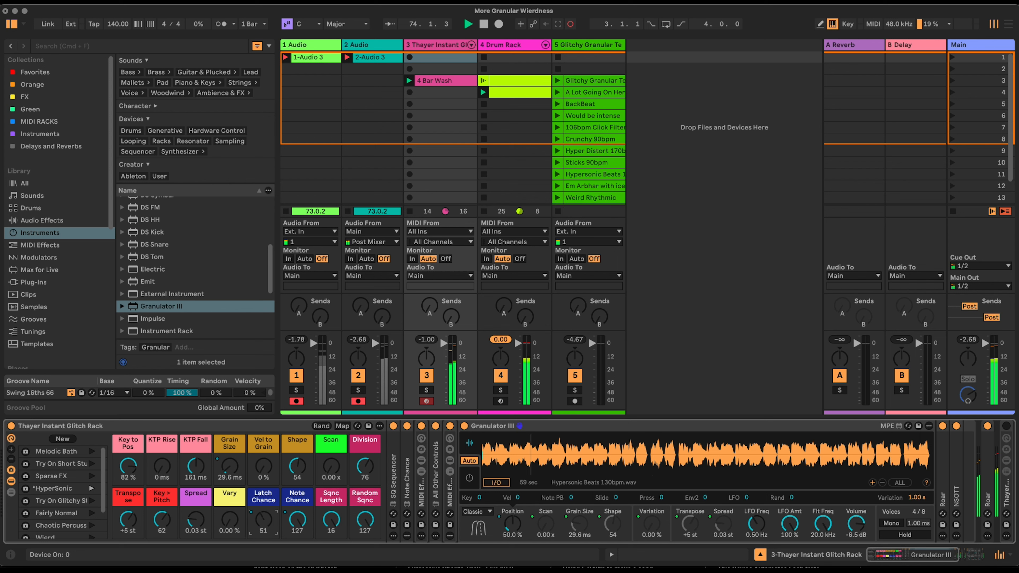
Step: Try the Scan macro at 0.81 x and Vary at 31.3 %, and restore the HyperSonic variation
{"action": "left_click_drag", "start_coordinate": [338, 464], "coordinate": [337, 435]}
{"action": "left_click_drag", "start_coordinate": [231, 521], "coordinate": [231, 495]}
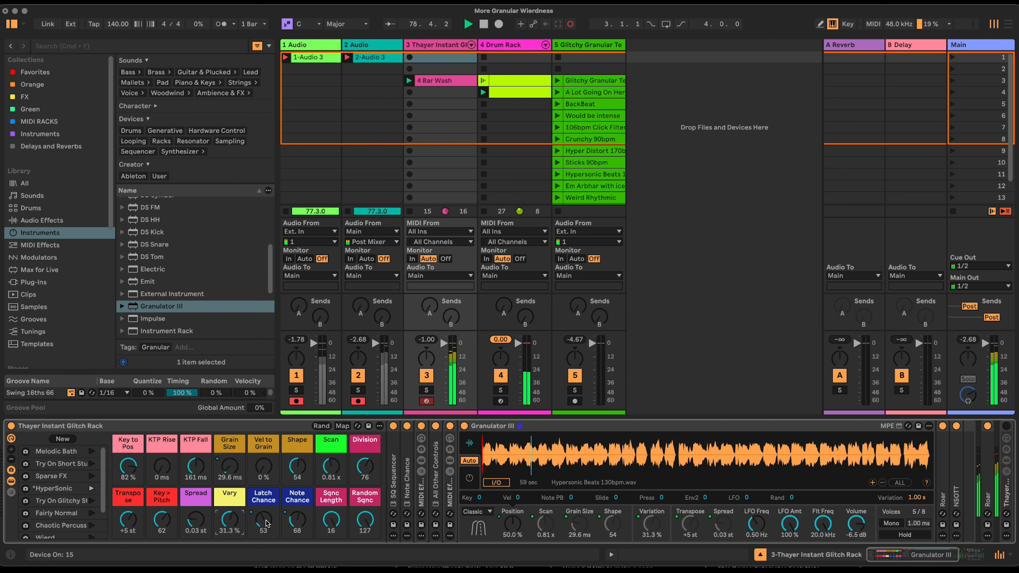
{"action": "left_click", "coordinate": [92, 489]}
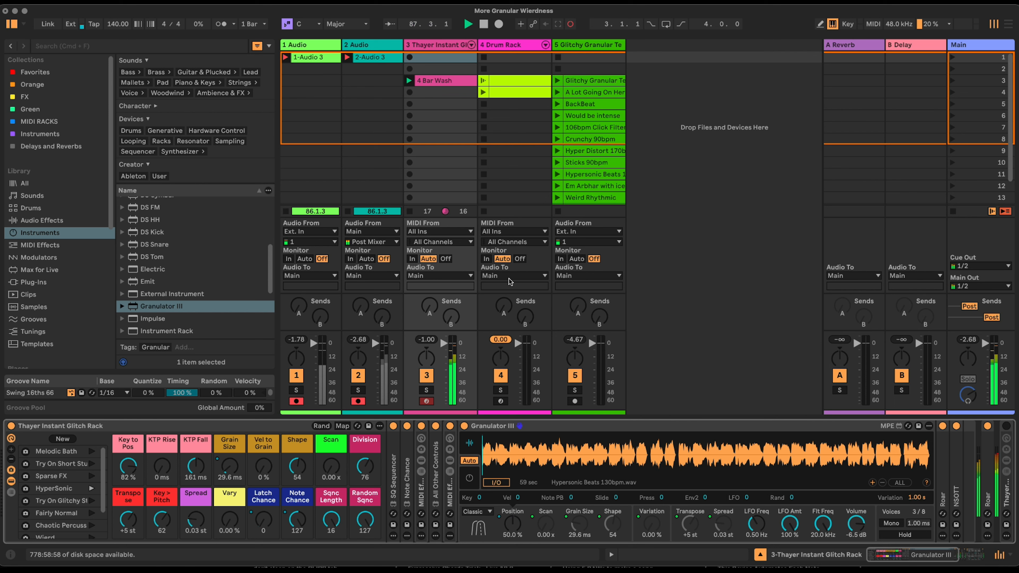
Step: Load the PnoChrds Db clip from the Glitchy Granular track into Granulator III and recall the Melodic Bath variation
{"action": "scroll", "coordinate": [559, 177], "scroll_direction": "down", "scroll_amount": 4}
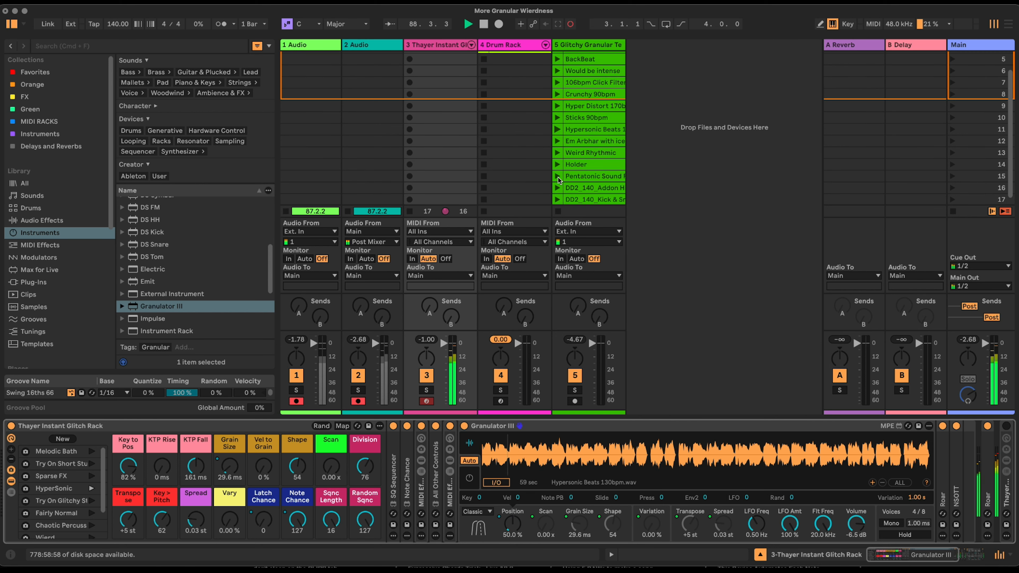
{"action": "scroll", "coordinate": [598, 179], "scroll_direction": "up", "scroll_amount": 4}
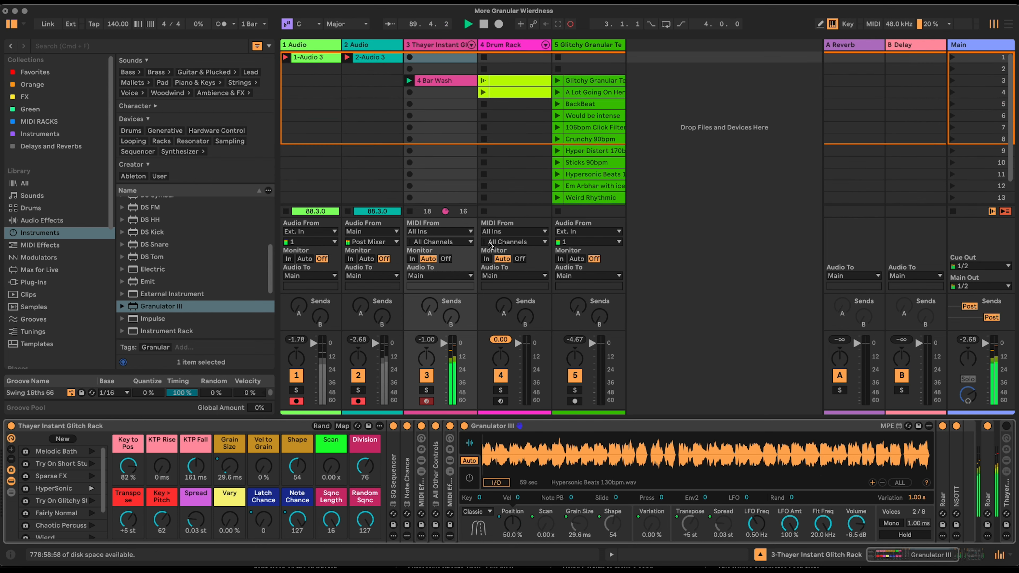
{"action": "scroll", "coordinate": [585, 192], "scroll_direction": "down", "scroll_amount": 5}
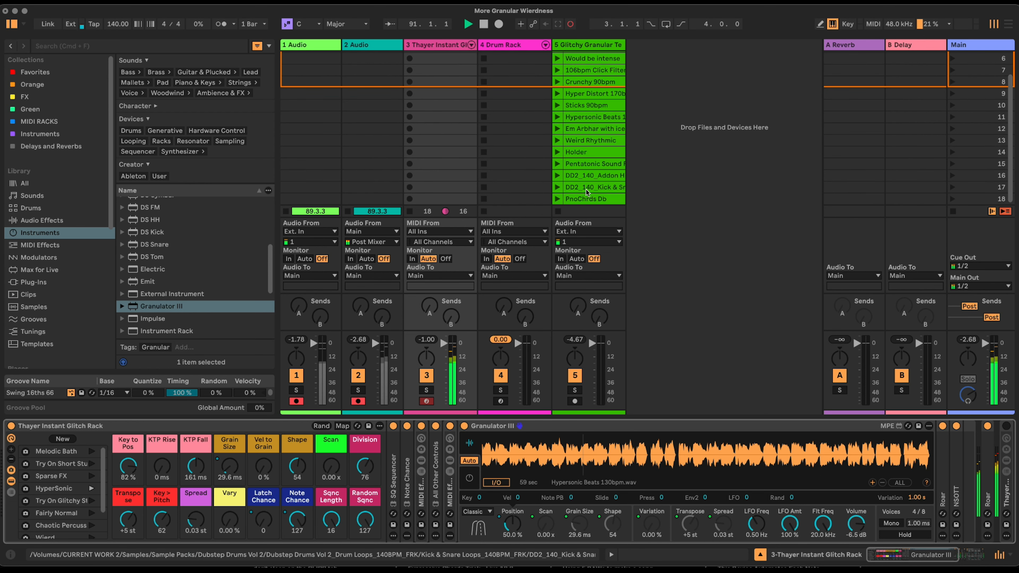
{"action": "left_click_drag", "start_coordinate": [590, 413], "coordinate": [593, 455]}
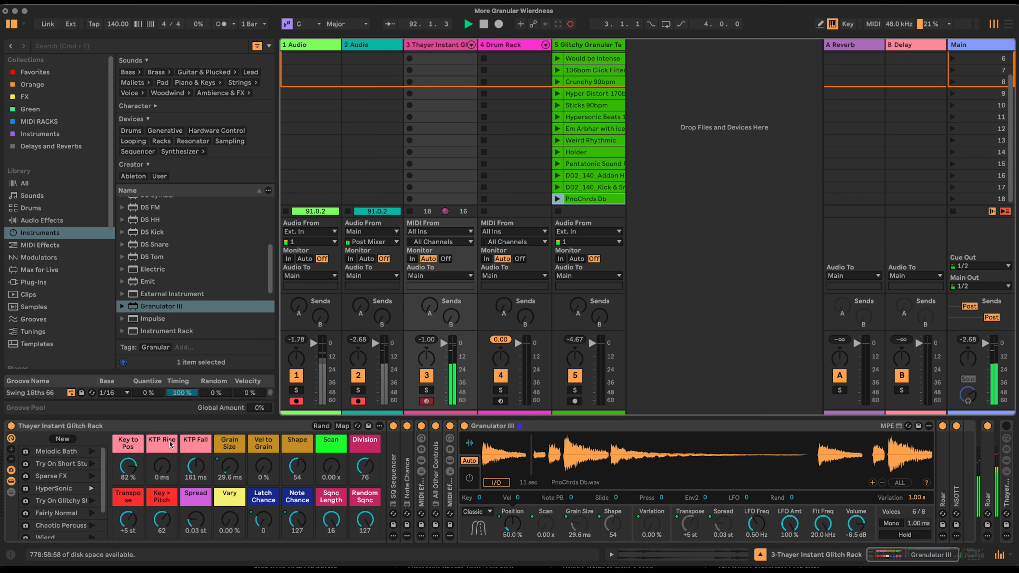
{"action": "left_click", "coordinate": [92, 452]}
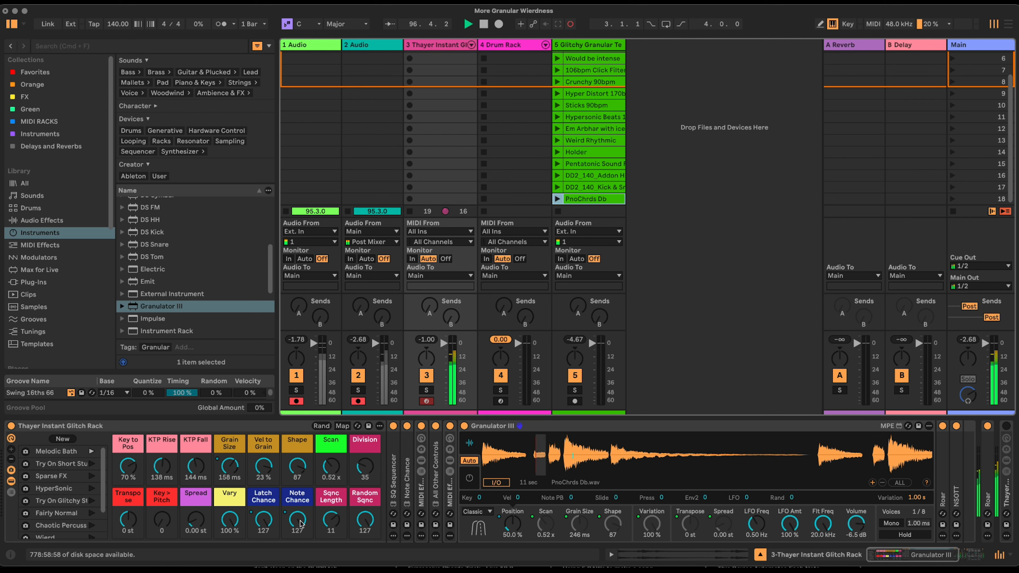
Step: Try Note Chance at 0, Vary at 48.0 % and Grain Size at 254 ms, and restore the Melodic Bath variation
{"action": "left_click_drag", "start_coordinate": [301, 524], "coordinate": [301, 554]}
{"action": "mouse_move", "coordinate": [236, 529]}
{"action": "left_mouse_down"}
{"action": "mouse_move", "coordinate": [235, 546]}
{"action": "mouse_move", "coordinate": [233, 527]}
{"action": "left_mouse_up"}
{"action": "left_click_drag", "start_coordinate": [232, 469], "coordinate": [233, 483]}
{"action": "left_click_drag", "start_coordinate": [230, 522], "coordinate": [230, 509]}
{"action": "left_click_drag", "start_coordinate": [233, 468], "coordinate": [233, 447]}
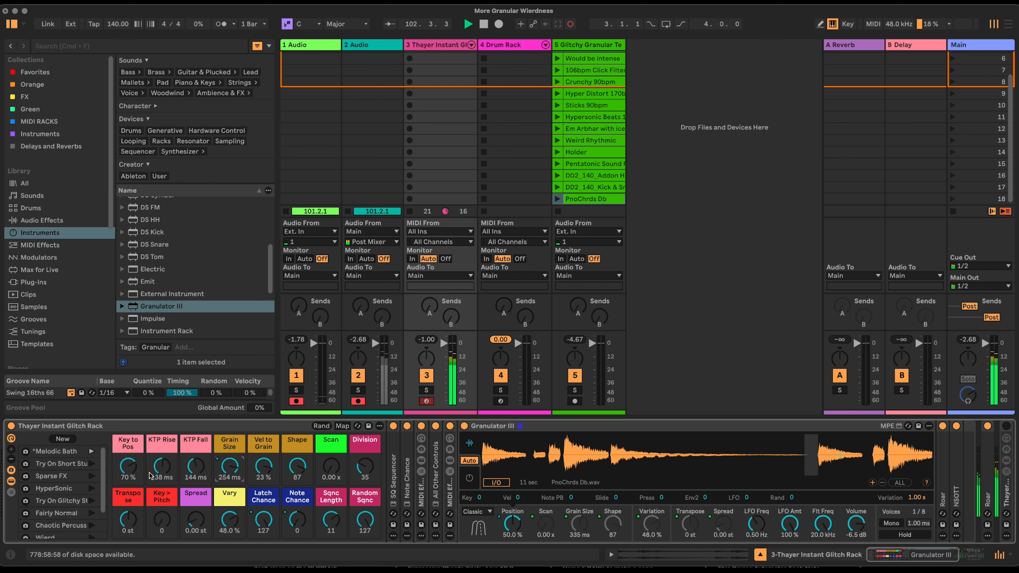
{"action": "left_click", "coordinate": [92, 451]}
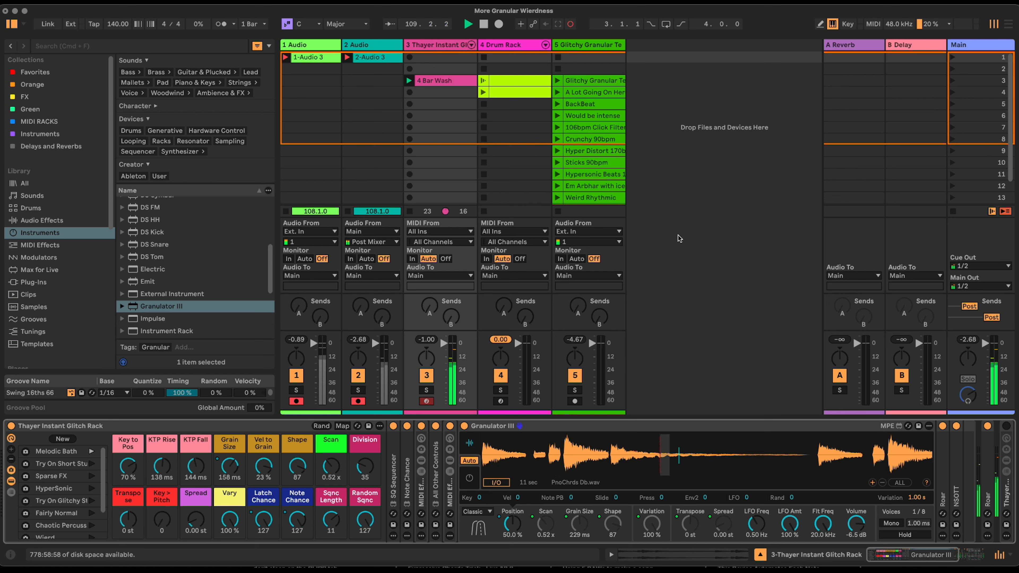
Step: Load the DD2_140 Addon Hihat & Perc clip into Granulator III and recall the Chaotic Percuss variation
{"action": "scroll", "coordinate": [602, 160], "scroll_direction": "down", "scroll_amount": 5}
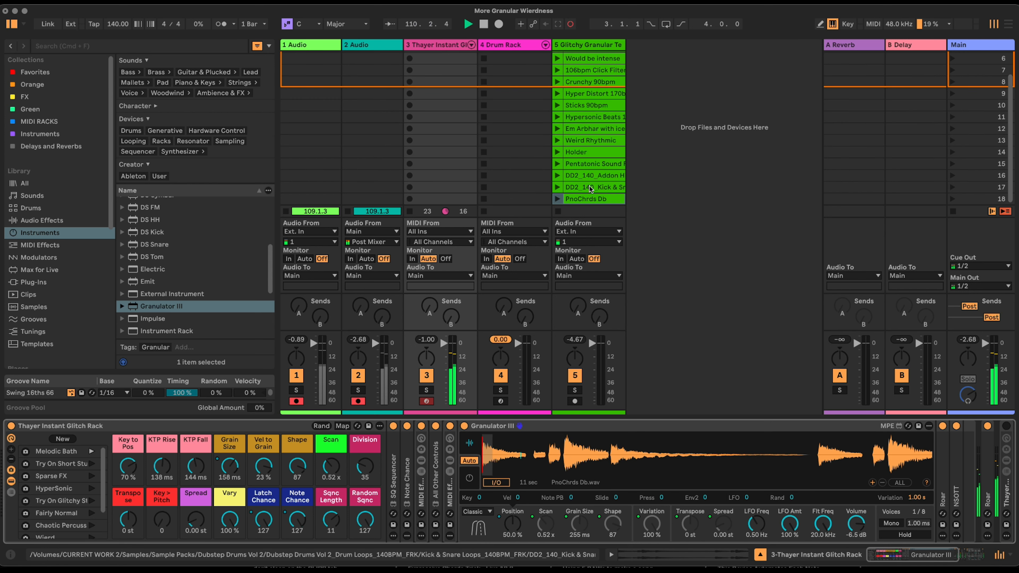
{"action": "left_click_drag", "start_coordinate": [591, 177], "coordinate": [658, 455]}
{"action": "left_click", "coordinate": [91, 494]}
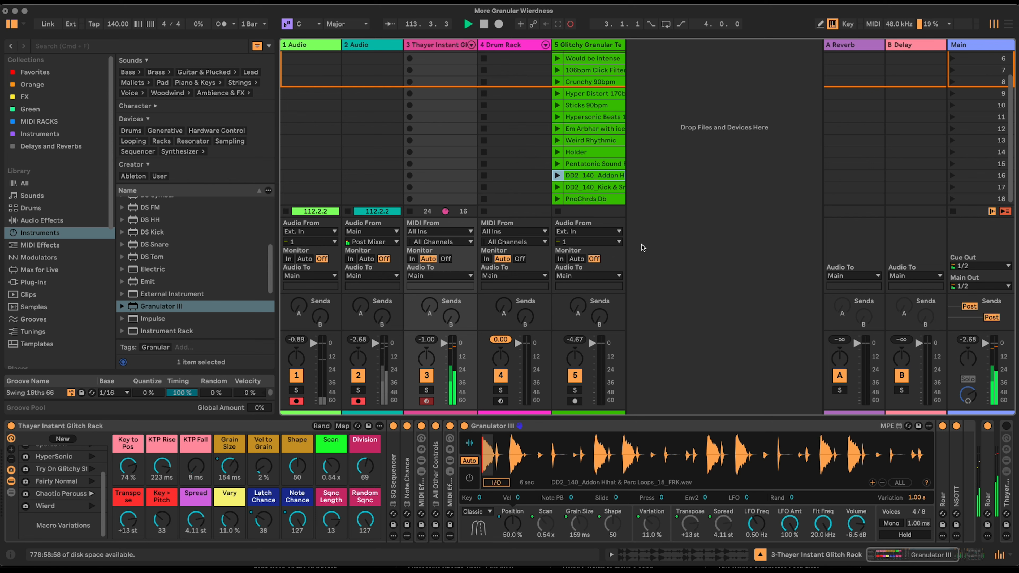
Step: Mute the Thayer Instant Glitch Rack track and select it together with the Drum Rack track
{"action": "scroll", "coordinate": [742, 273], "scroll_direction": "up", "scroll_amount": 5}
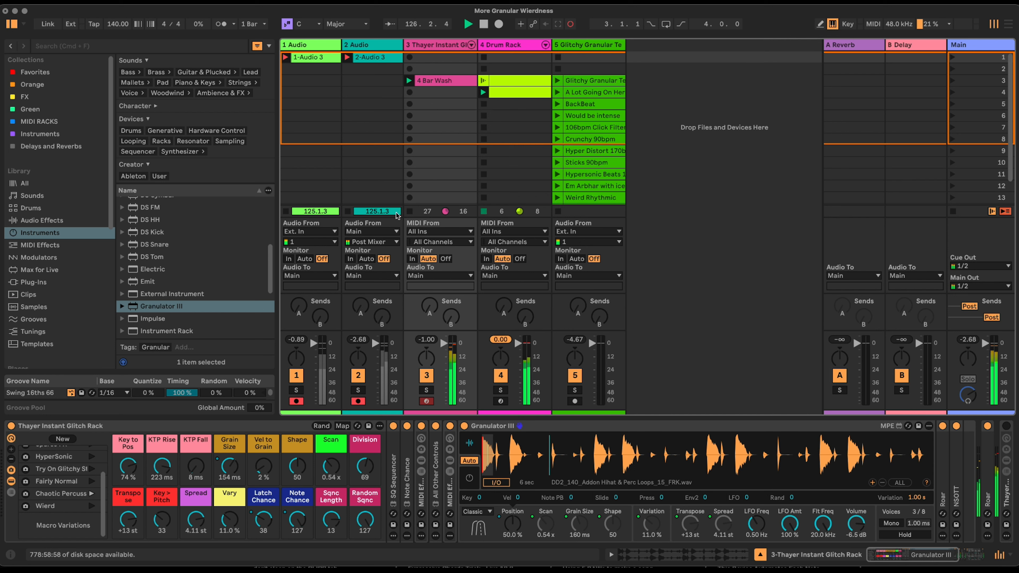
{"action": "left_click", "coordinate": [426, 376]}
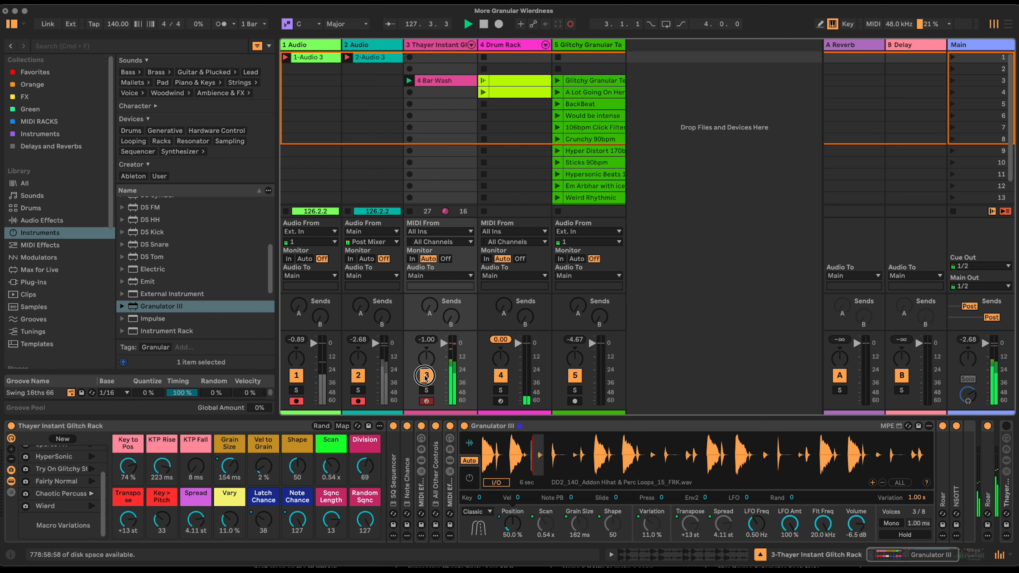
{"action": "left_click", "coordinate": [498, 120]}
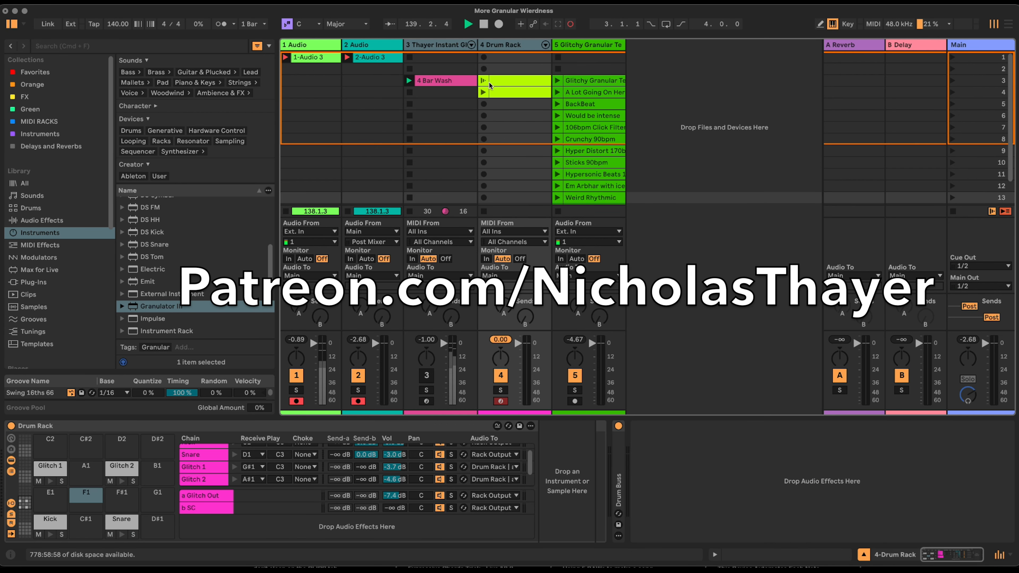
{"action": "left_click", "coordinate": [440, 45]}
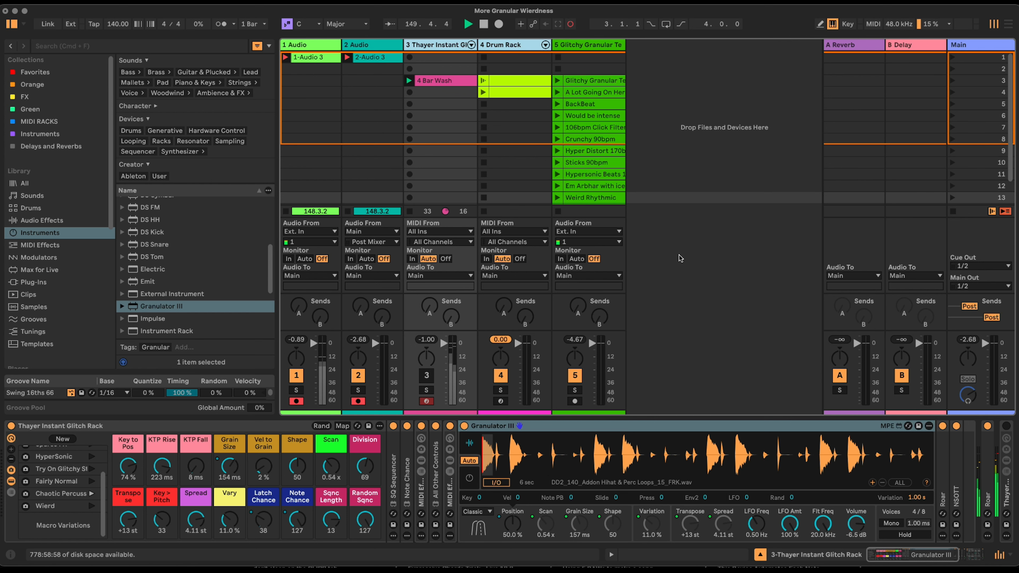
{"action": "left_click", "coordinate": [448, 46]}
{"action": "left_click", "coordinate": [502, 45]}
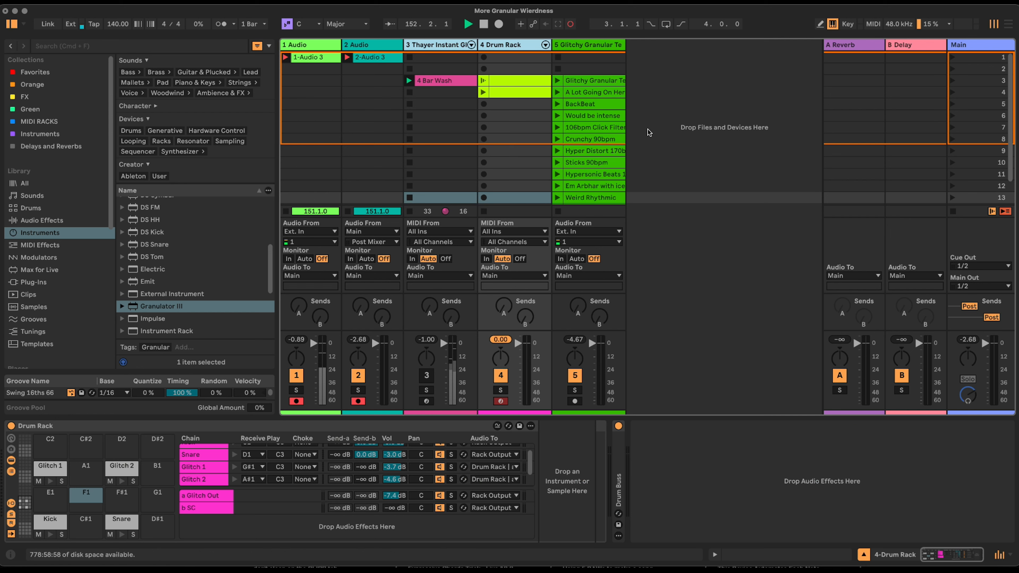
Step: Create a new MIDI track with Granulator III from the instrument library and select the device
{"action": "left_click", "coordinate": [666, 128]}
{"action": "left_click_drag", "start_coordinate": [153, 307], "coordinate": [690, 149]}
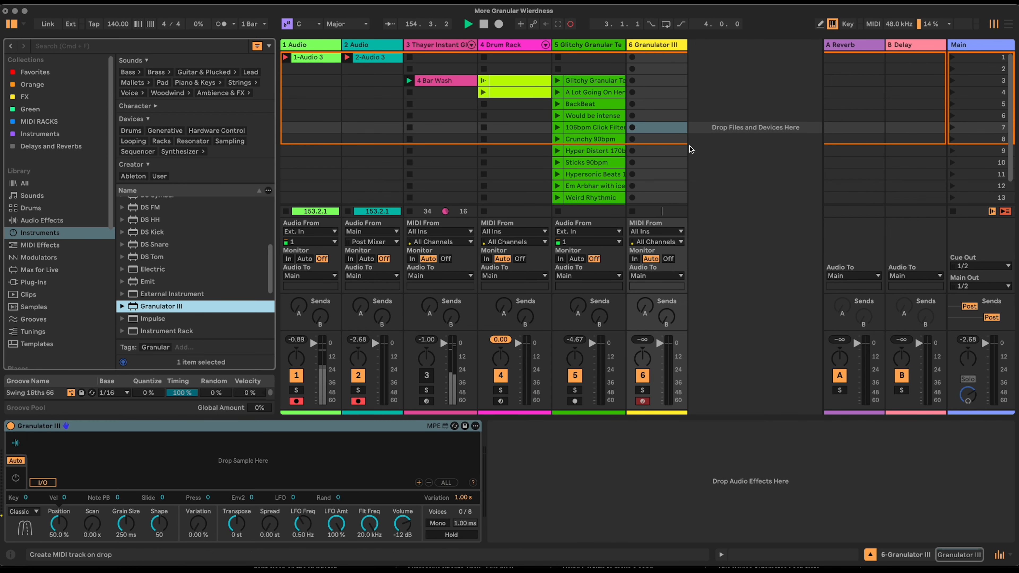
{"action": "left_click", "coordinate": [277, 440]}
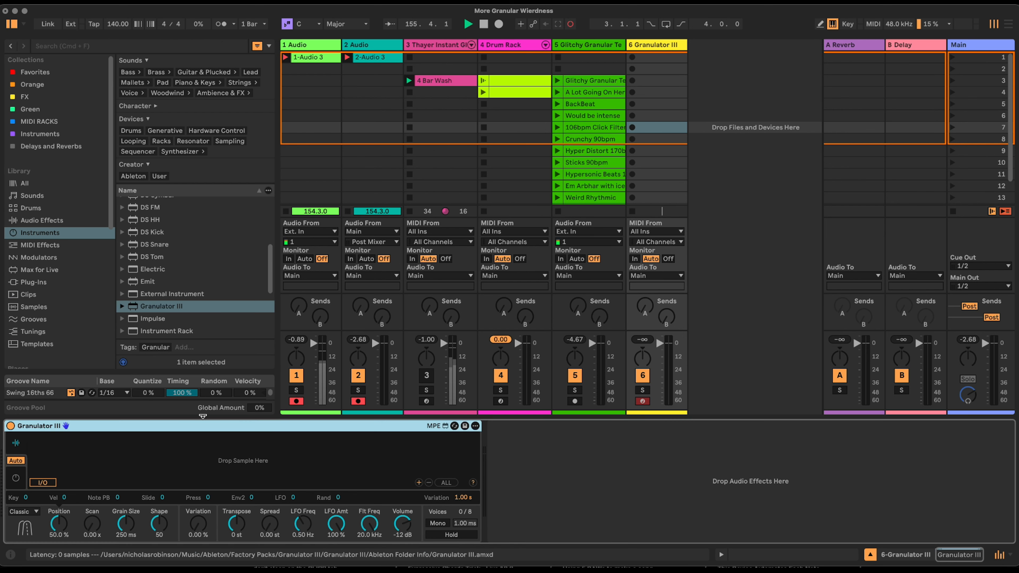
Step: Insert the SQ Sequencer MIDI effect before Granulator III on the new track
{"action": "left_click", "coordinate": [74, 245]}
{"action": "scroll", "coordinate": [157, 280], "scroll_direction": "down", "scroll_amount": 1}
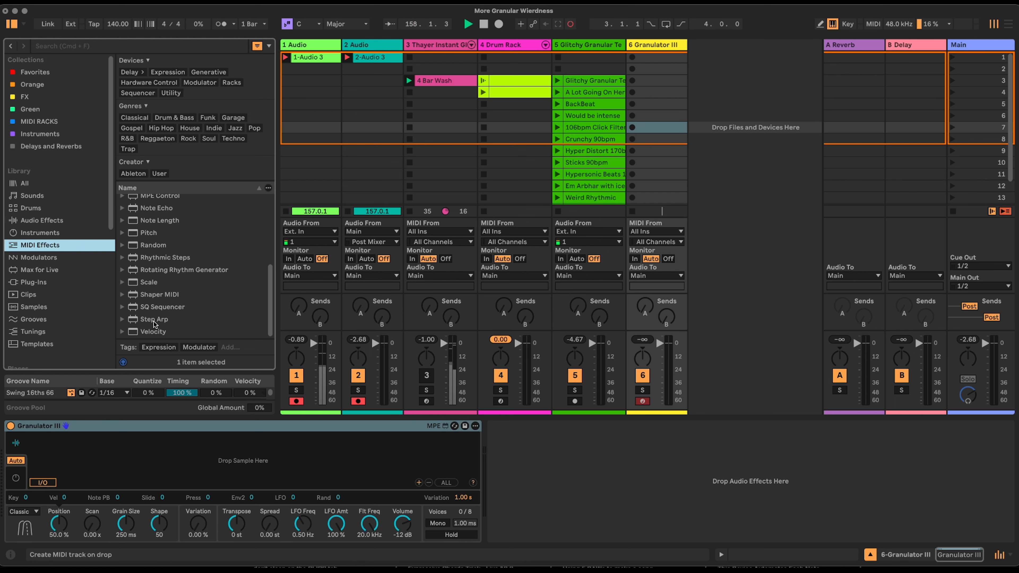
{"action": "left_click", "coordinate": [165, 306]}
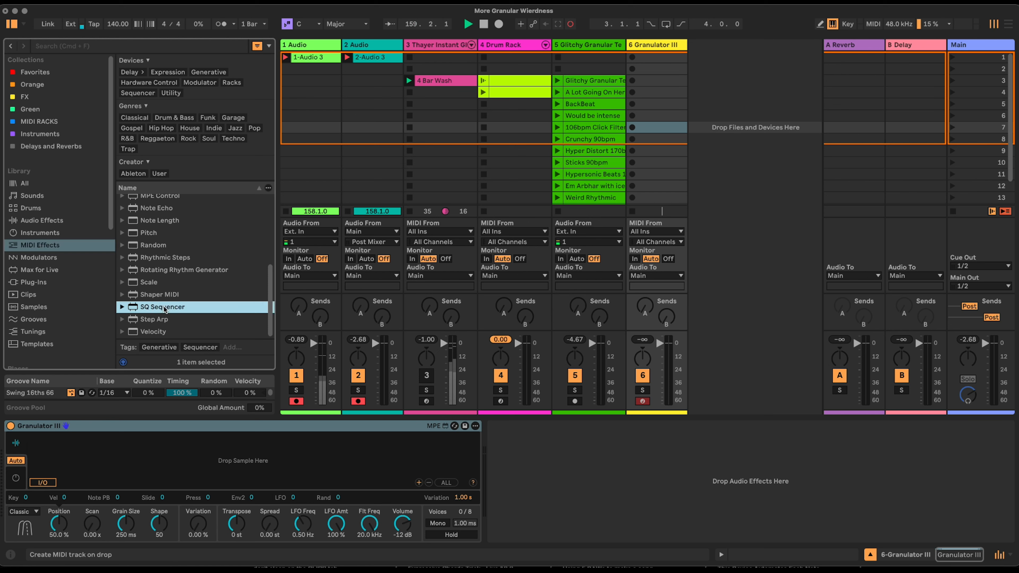
{"action": "left_click_drag", "start_coordinate": [162, 311], "coordinate": [27, 459]}
{"action": "left_click_drag", "start_coordinate": [56, 409], "coordinate": [9, 479]}
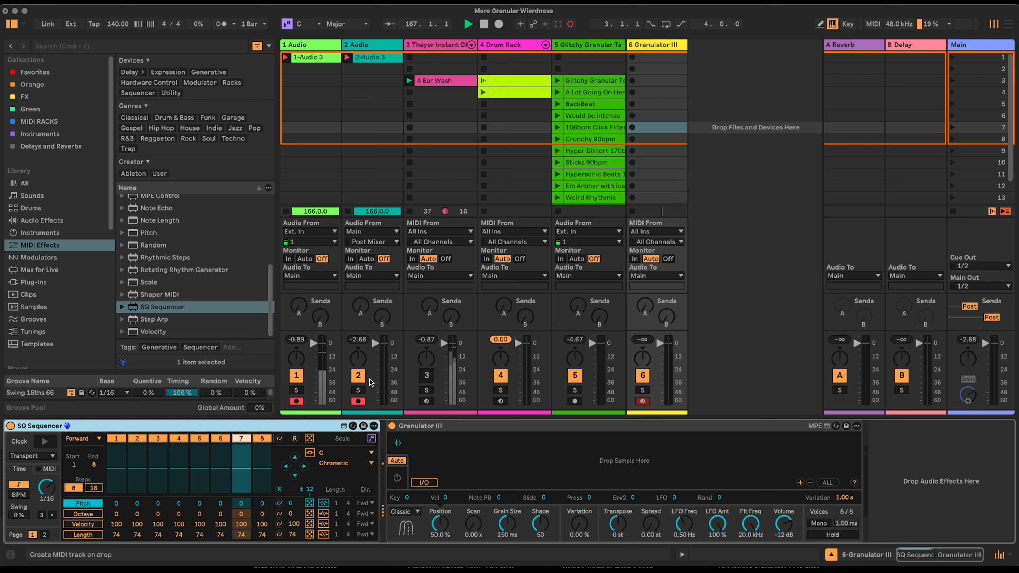
Step: Audition and stop the Crunchy 90bpm clip, and load it into the new track's Granulator III as its sample
{"action": "scroll", "coordinate": [586, 154], "scroll_direction": "down", "scroll_amount": 1}
{"action": "scroll", "coordinate": [585, 155], "scroll_direction": "up", "scroll_amount": 1}
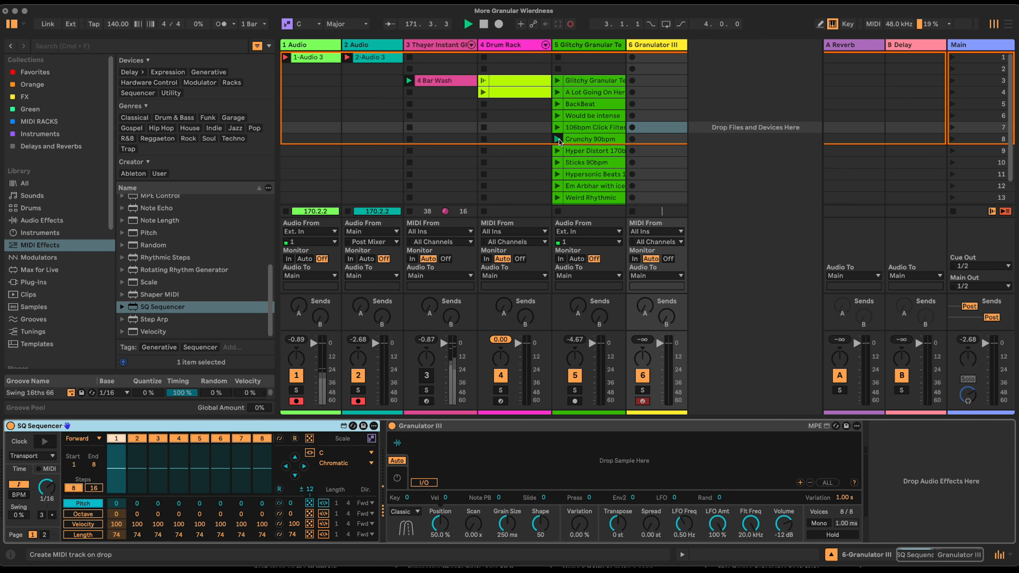
{"action": "left_click", "coordinate": [558, 138]}
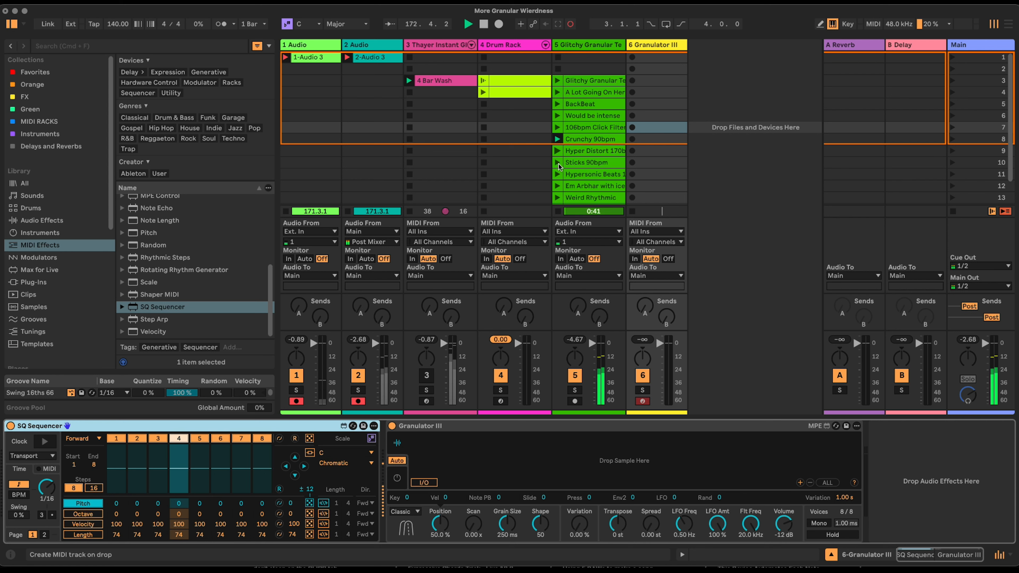
{"action": "left_click", "coordinate": [558, 212]}
{"action": "left_click_drag", "start_coordinate": [584, 140], "coordinate": [548, 462]}
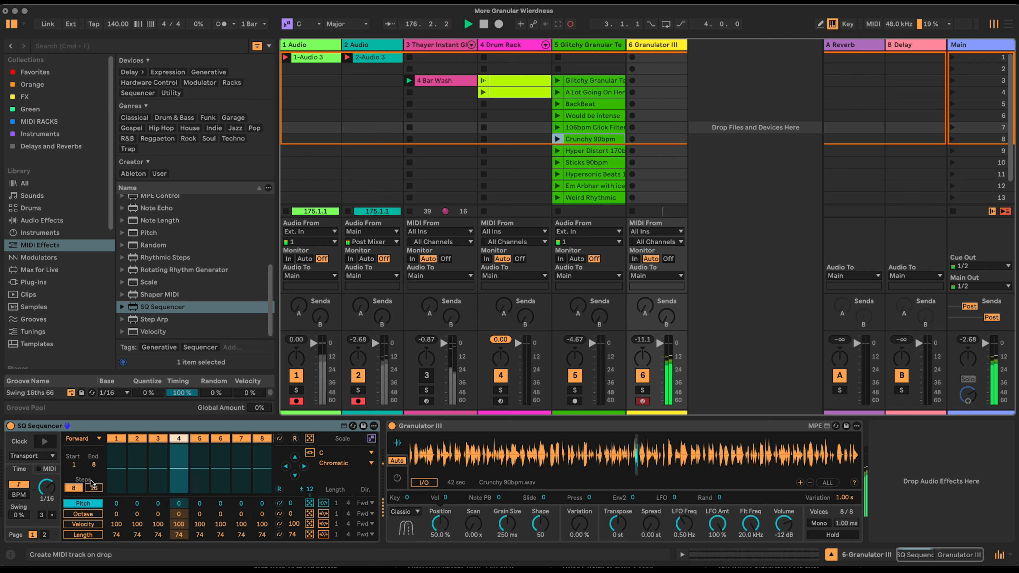
Step: Insert MIDI Monitor between SQ Sequencer and Granulator III, and try randomized sequencer pitches before resetting them
{"action": "scroll", "coordinate": [152, 274], "scroll_direction": "up", "scroll_amount": 3}
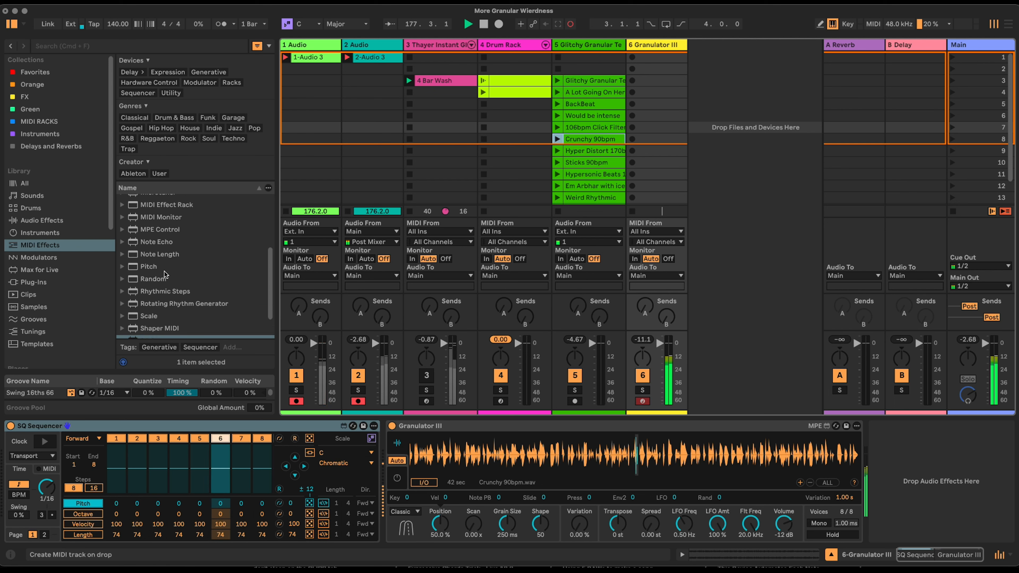
{"action": "left_click_drag", "start_coordinate": [149, 218], "coordinate": [385, 461]}
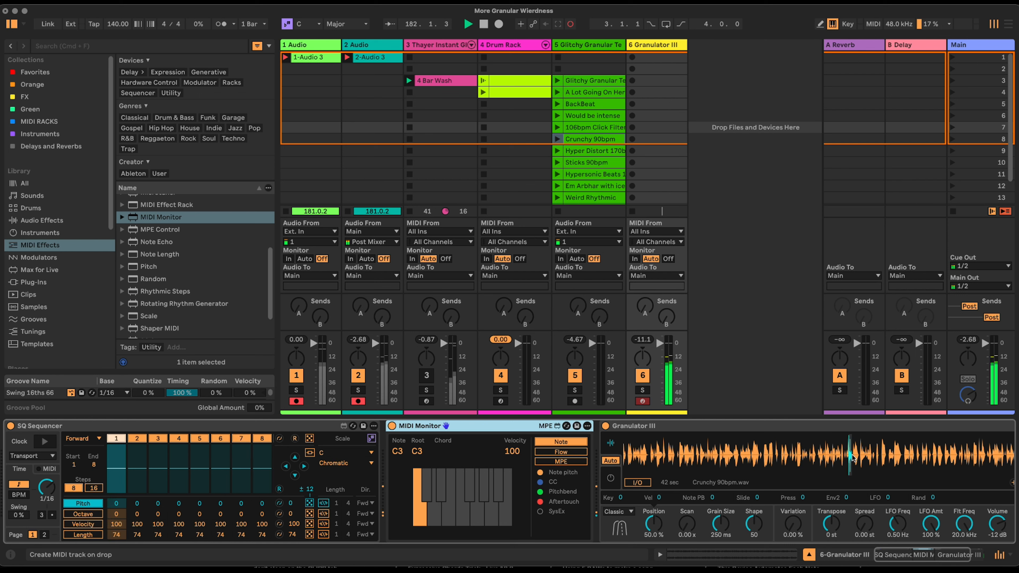
{"action": "left_click", "coordinate": [310, 503]}
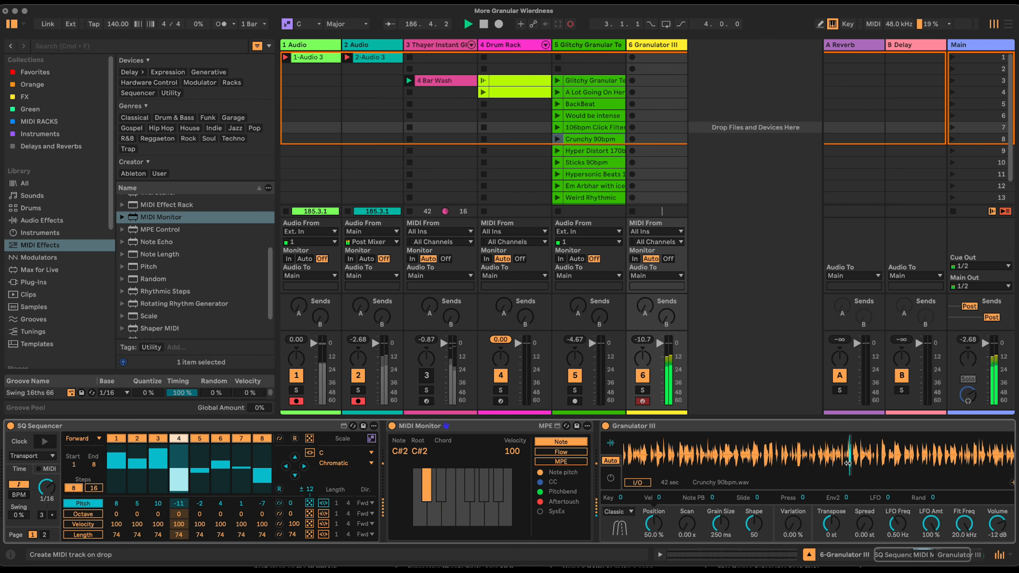
{"action": "left_click", "coordinate": [280, 489]}
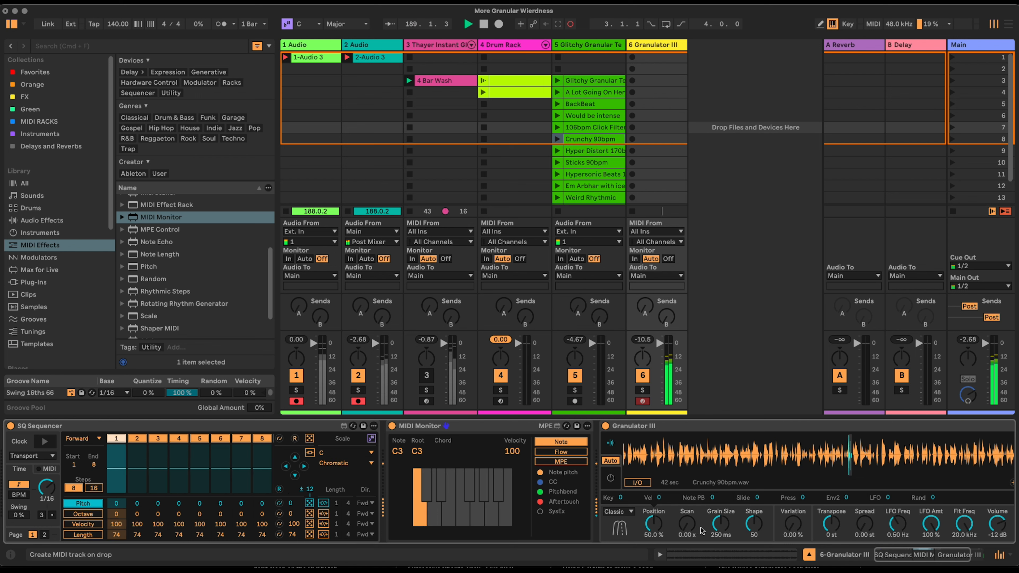
Step: Try Granulator III's Position at 63.4 %, reset it to 50.0 %, and set its Key modulation to 100
{"action": "left_click_drag", "start_coordinate": [656, 527], "coordinate": [655, 507]}
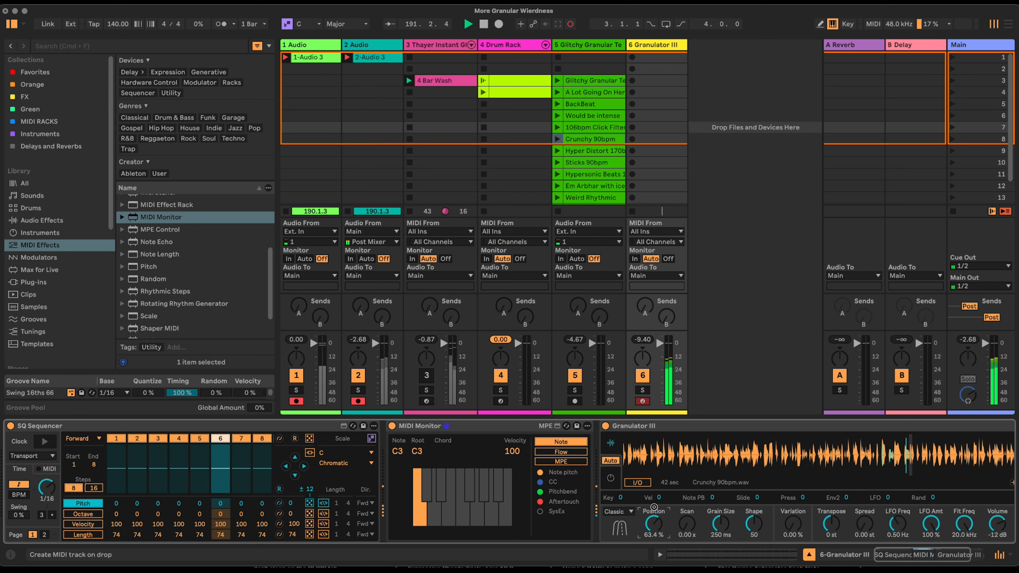
{"action": "double_click", "coordinate": [654, 524]}
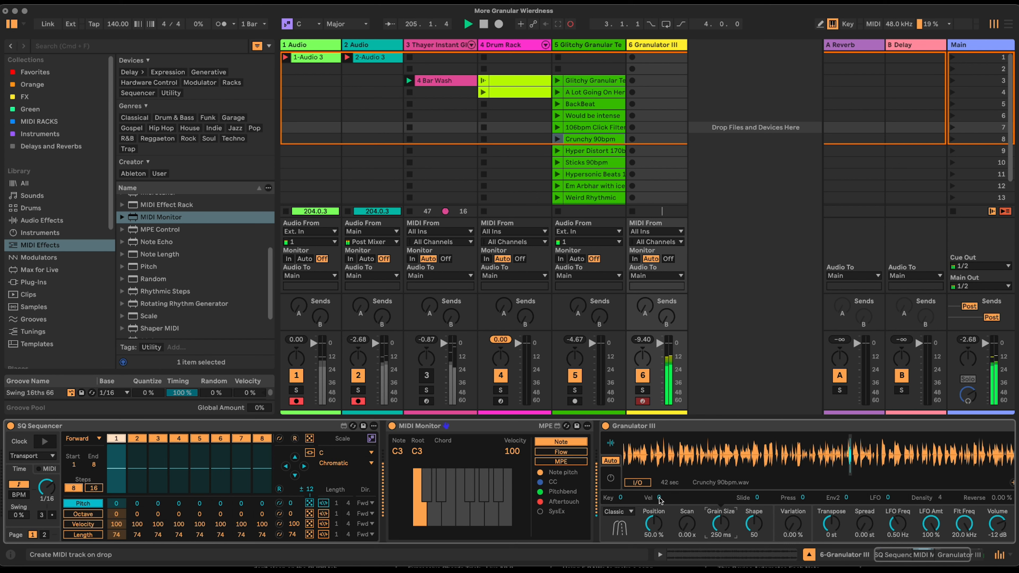
{"action": "left_click", "coordinate": [660, 518]}
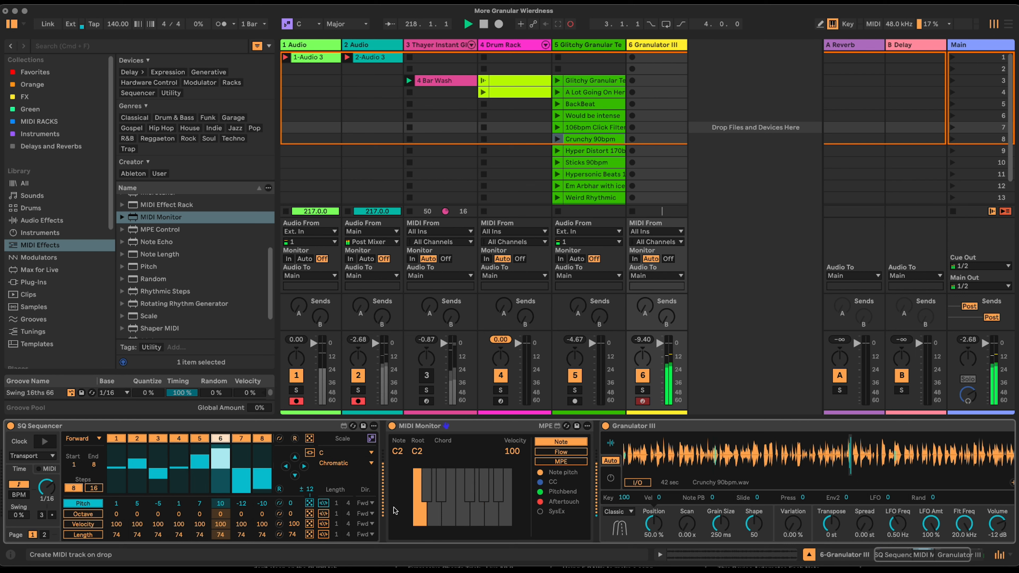
Step: Reset the SQ Sequencer pitches and insert the Expression Control MIDI effect between MIDI Monitor and Granulator III
{"action": "left_click", "coordinate": [280, 489]}
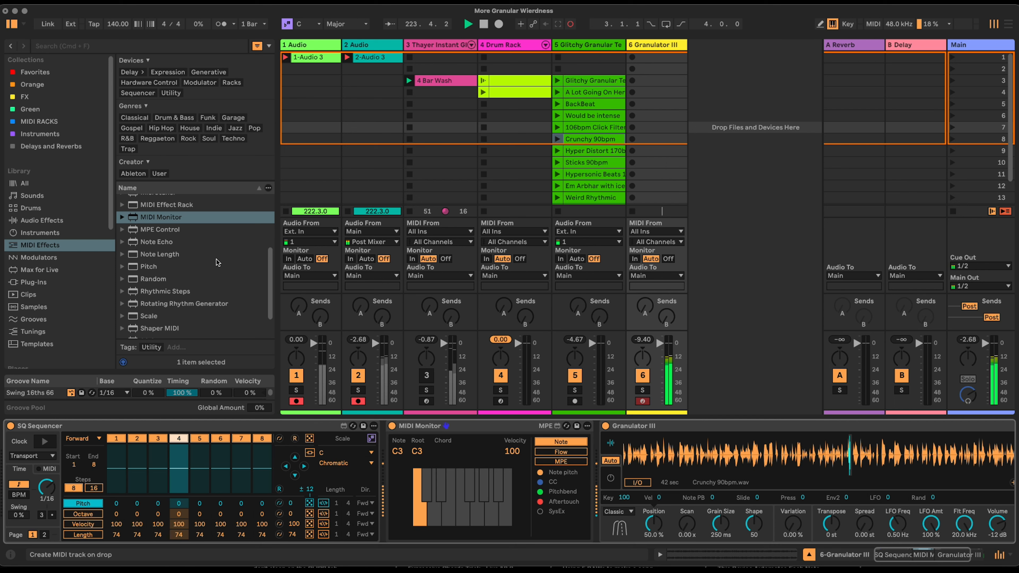
{"action": "scroll", "coordinate": [216, 262], "scroll_direction": "up", "scroll_amount": 5}
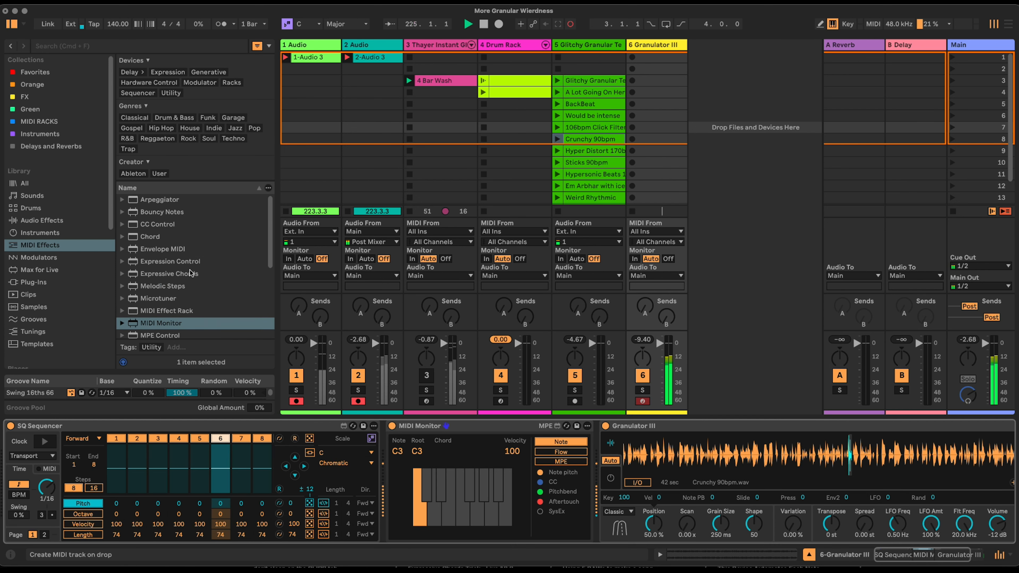
{"action": "left_click", "coordinate": [152, 261]}
{"action": "left_click_drag", "start_coordinate": [152, 265], "coordinate": [602, 454]}
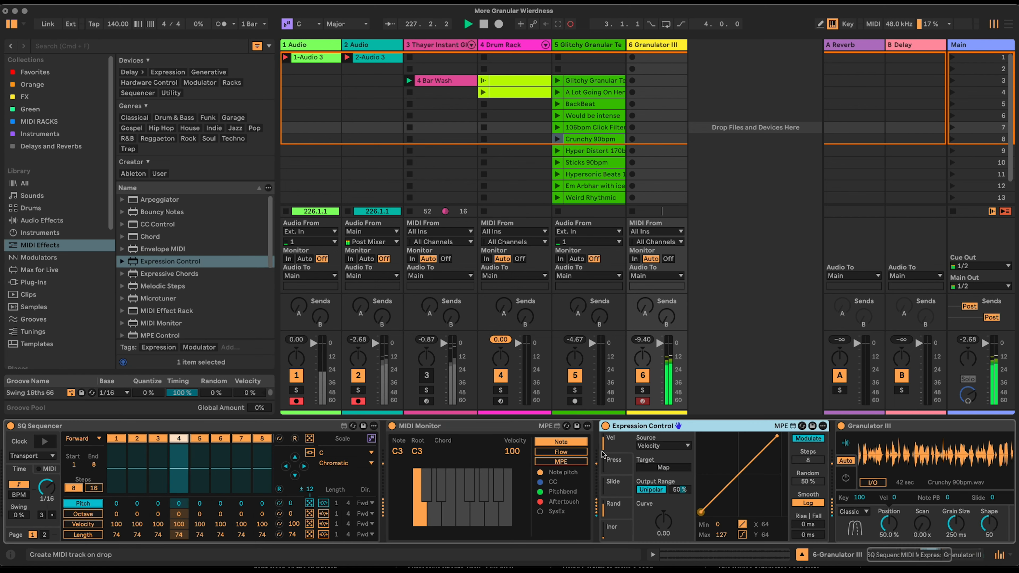
Step: Set Expression Control's first source to Keytrack with a 100 % output amount, Random to 100 % and Smooth to Lin
{"action": "left_click", "coordinate": [651, 443]}
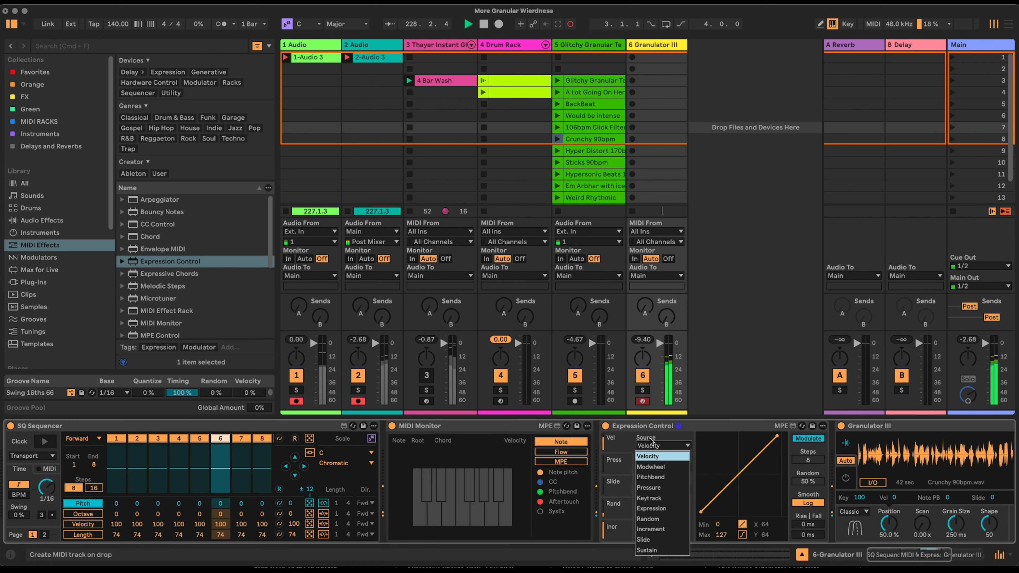
{"action": "left_click", "coordinate": [663, 498]}
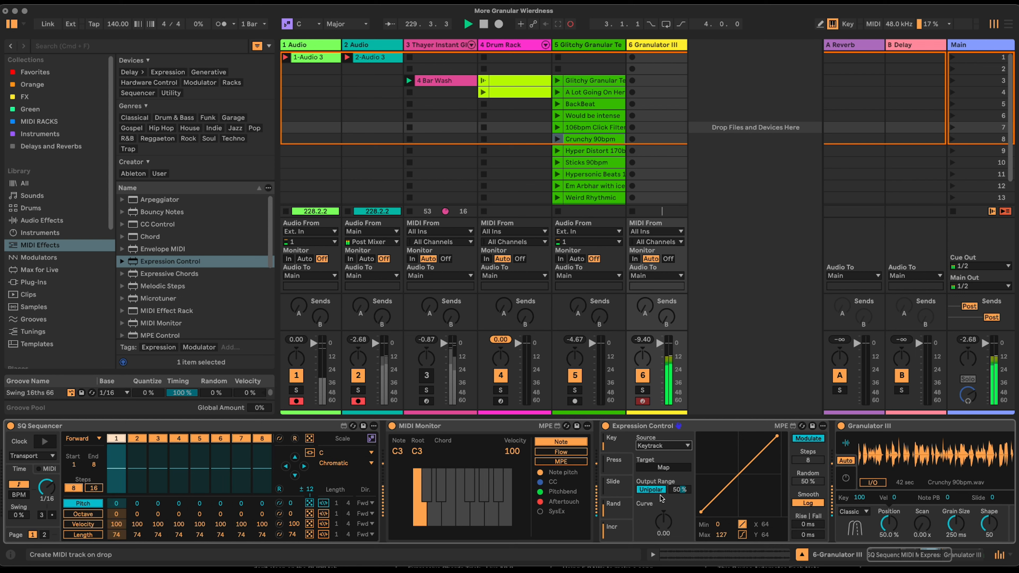
{"action": "left_click_drag", "start_coordinate": [677, 492], "coordinate": [677, 454]}
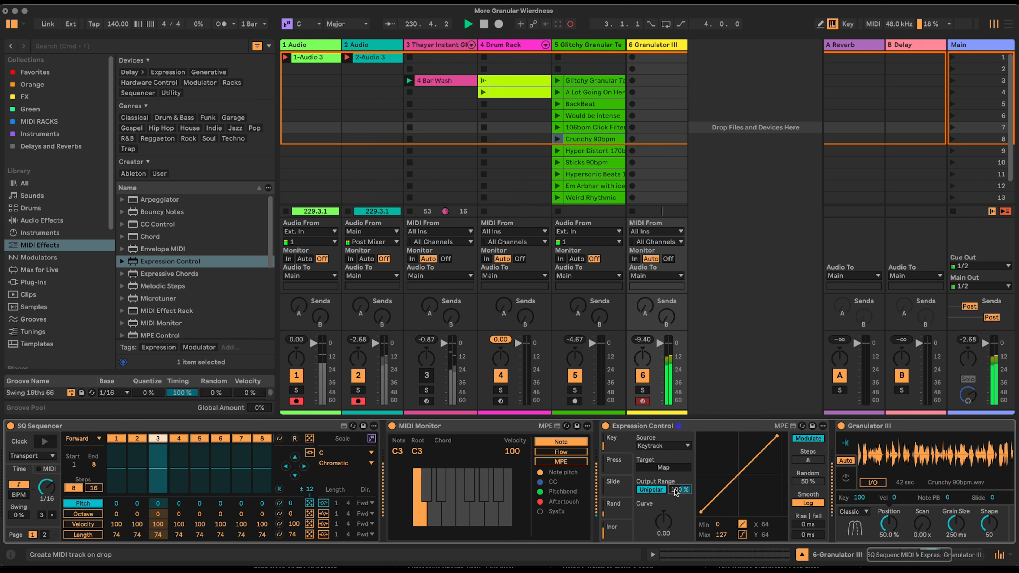
{"action": "left_click_drag", "start_coordinate": [808, 483], "coordinate": [808, 443]}
{"action": "left_click", "coordinate": [808, 503]}
Step: Lower Granulator III's Position to 0.00 % and map Expression Control's Keytrack source to it
{"action": "left_click_drag", "start_coordinate": [927, 555], "coordinate": [939, 554]}
{"action": "left_click_drag", "start_coordinate": [751, 527], "coordinate": [751, 572]}
{"action": "left_click", "coordinate": [506, 467]}
{"action": "left_click", "coordinate": [747, 524]}
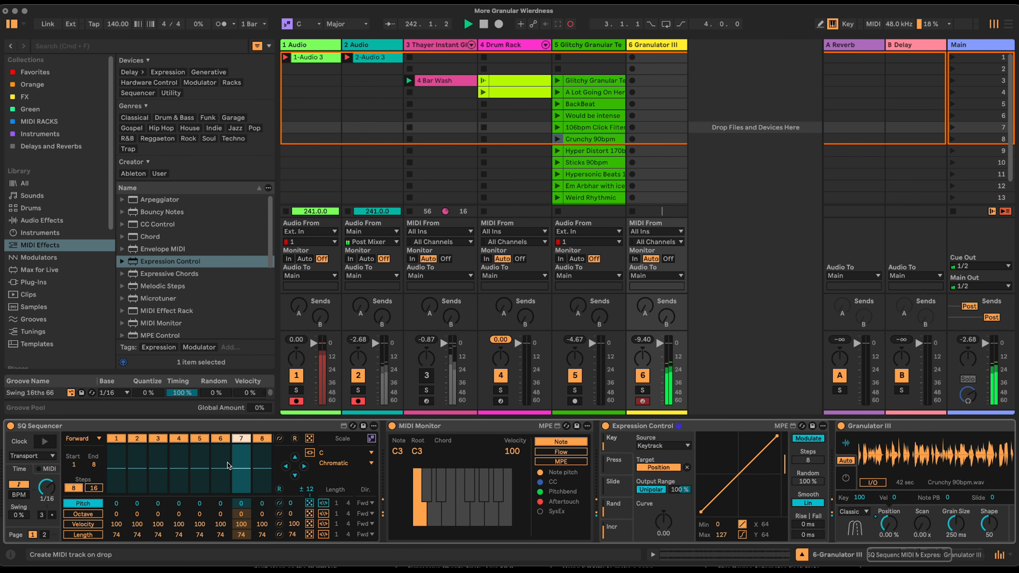
Step: Randomize the pitches and step lengths in SQ Sequencer, checking how Granulator III's playback position responds
{"action": "left_click", "coordinate": [953, 555]}
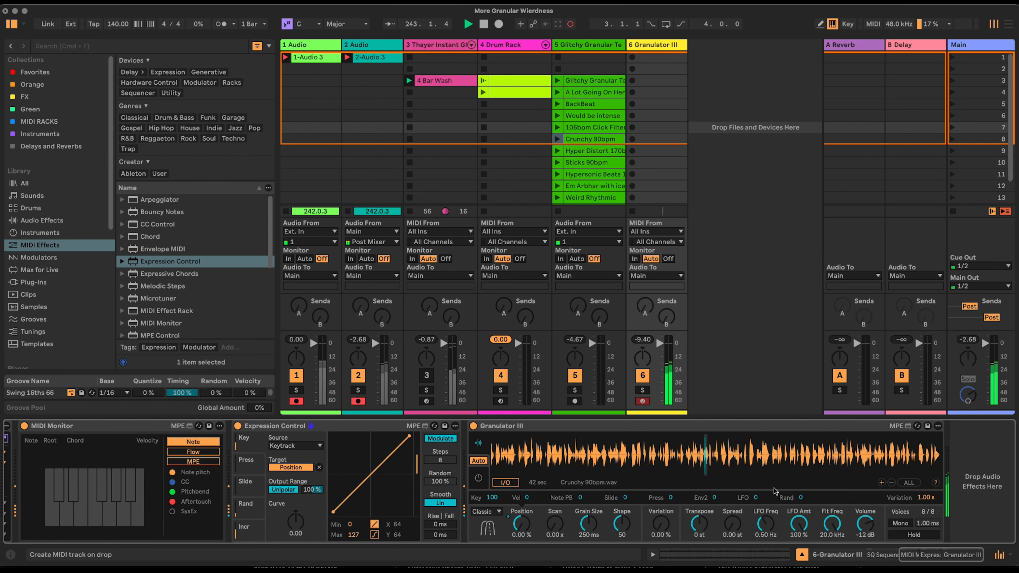
{"action": "left_click_drag", "start_coordinate": [934, 555], "coordinate": [900, 555]}
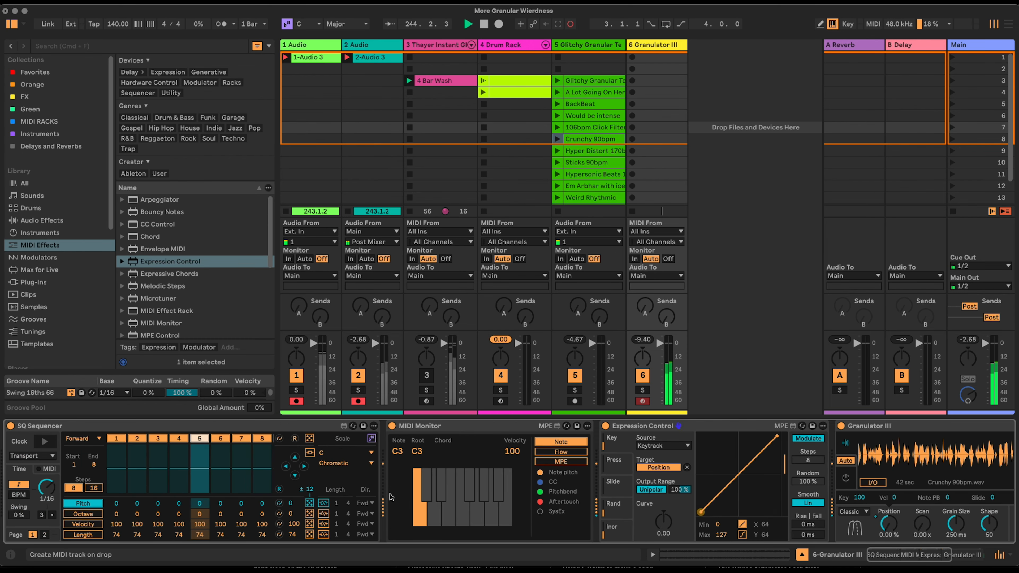
{"action": "left_click", "coordinate": [309, 503]}
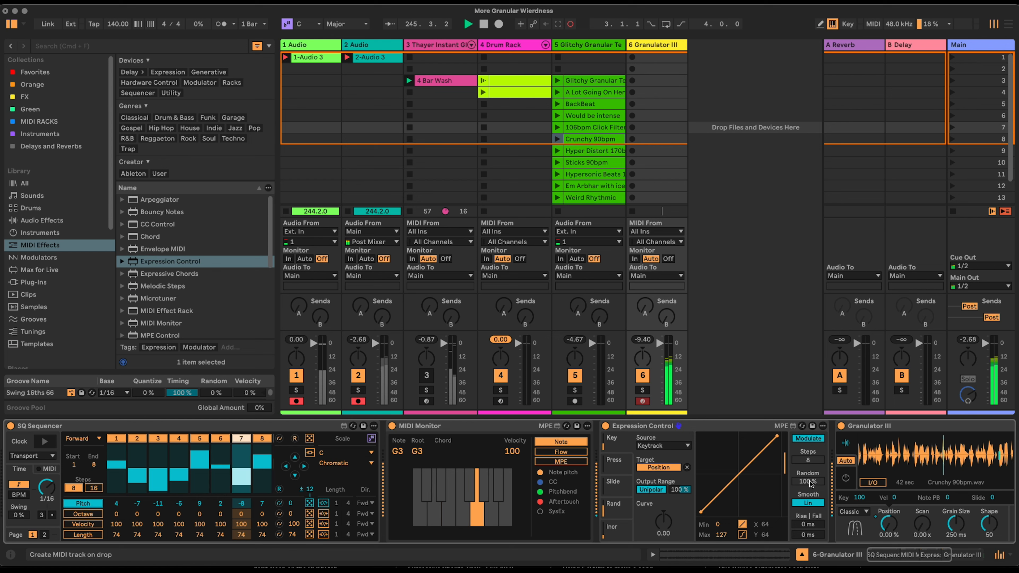
{"action": "left_click_drag", "start_coordinate": [901, 558], "coordinate": [955, 559]}
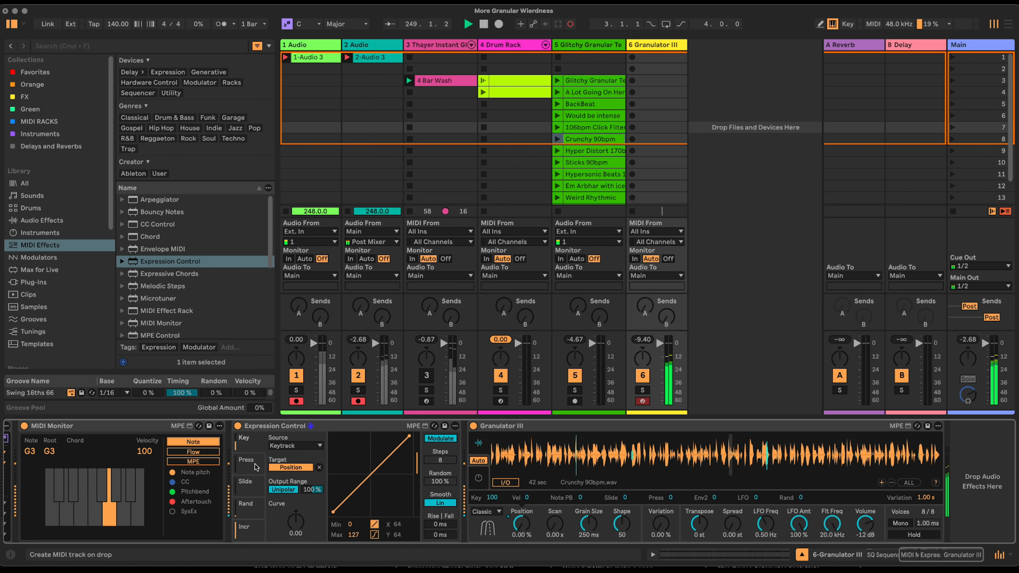
{"action": "left_click_drag", "start_coordinate": [935, 555], "coordinate": [903, 556]}
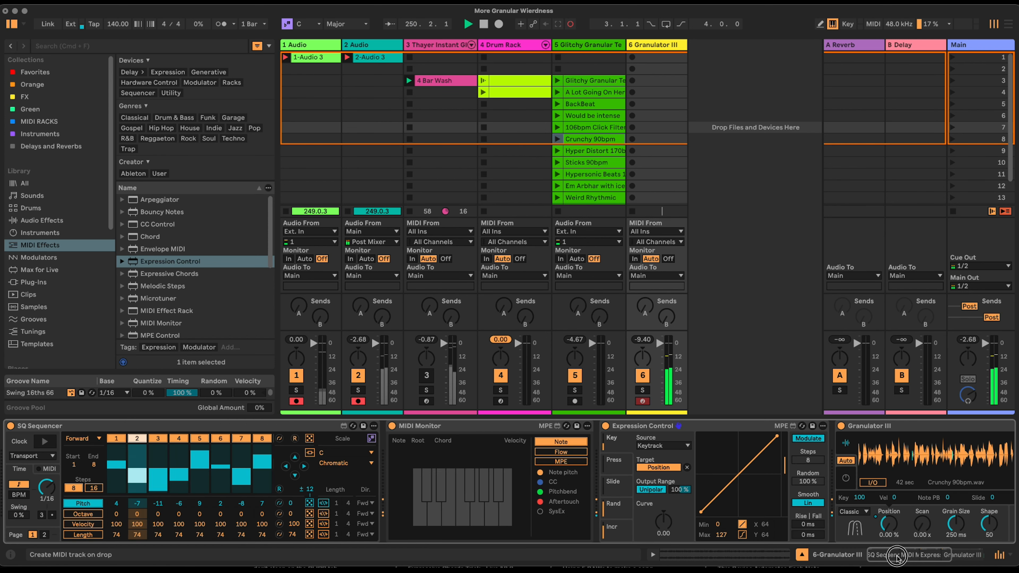
{"action": "left_click", "coordinate": [309, 535]}
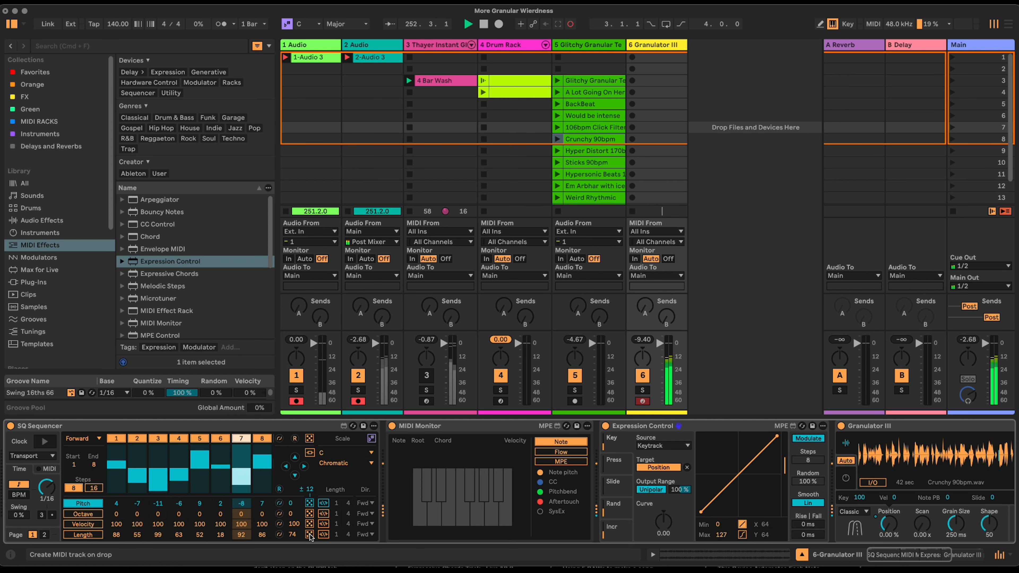
Step: Turn off Granulator III's Auto option, set Envelope 1's release to 11.2 ms, and return to the waveform display
{"action": "scroll", "coordinate": [850, 482], "scroll_direction": "right", "scroll_amount": 5}
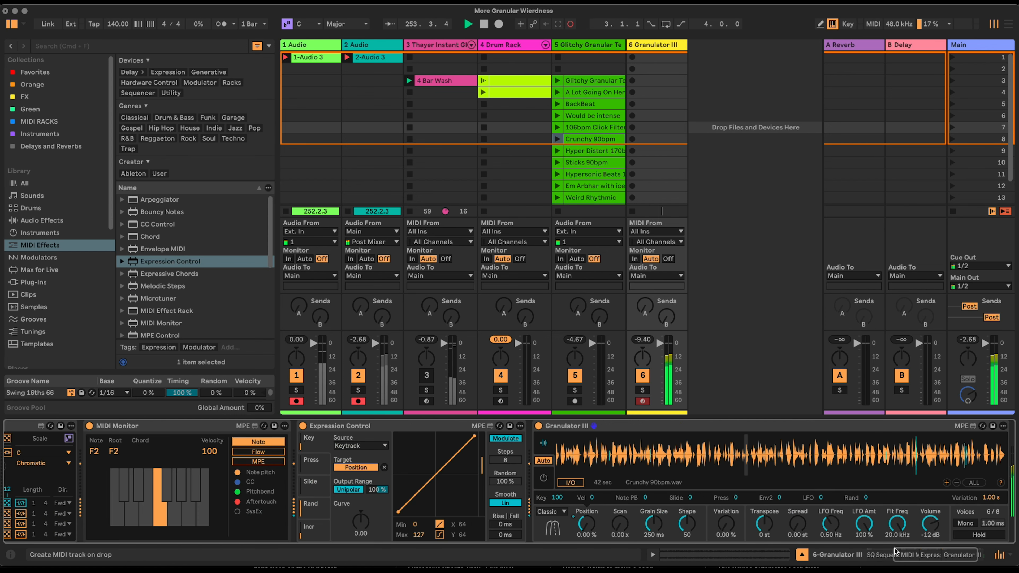
{"action": "left_click", "coordinate": [545, 481]}
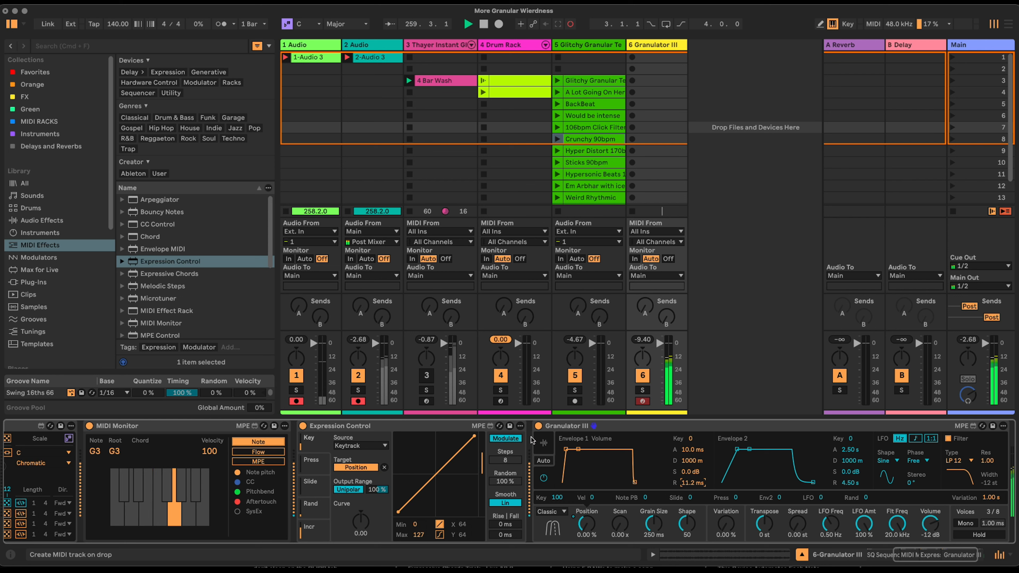
{"action": "left_click", "coordinate": [545, 444]}
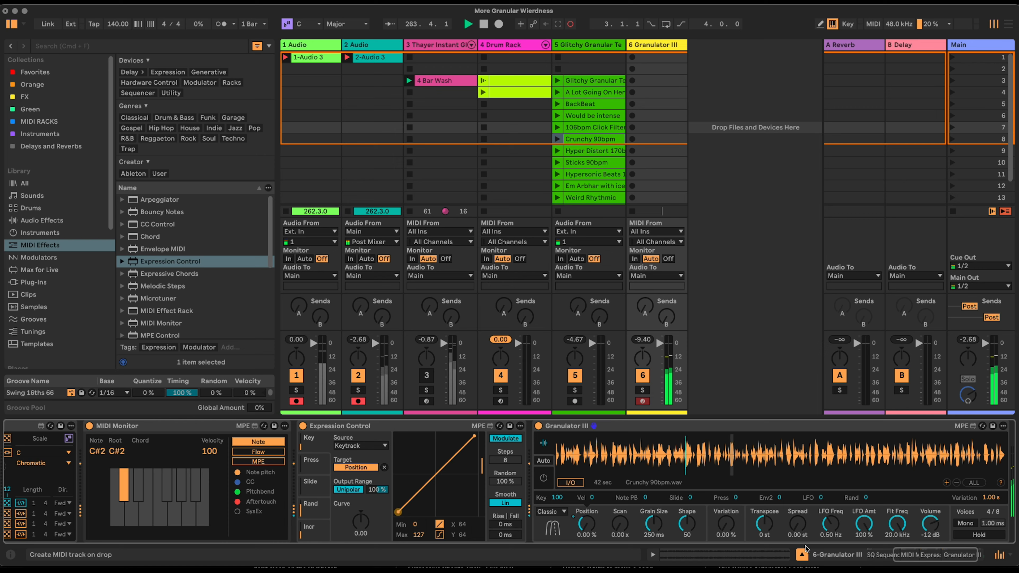
Step: Slow the SQ Sequencer rate to 1/4 and set Expression Control's Rise to 315 ms and Fall to 370 ms
{"action": "left_click_drag", "start_coordinate": [930, 555], "coordinate": [904, 555]}
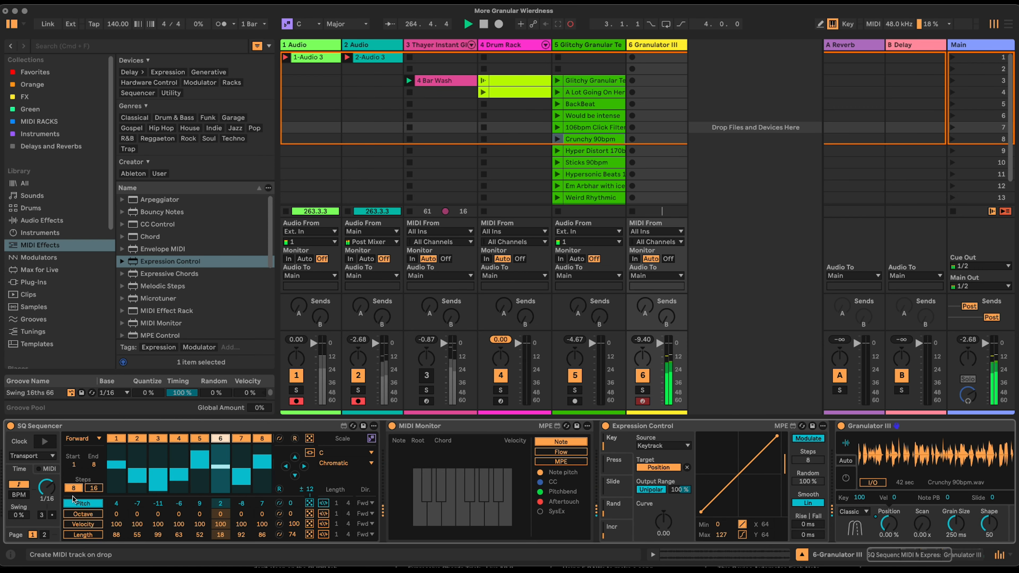
{"action": "mouse_move", "coordinate": [44, 491]}
{"action": "left_mouse_down"}
{"action": "mouse_move", "coordinate": [49, 505]}
{"action": "mouse_move", "coordinate": [46, 489]}
{"action": "left_mouse_up"}
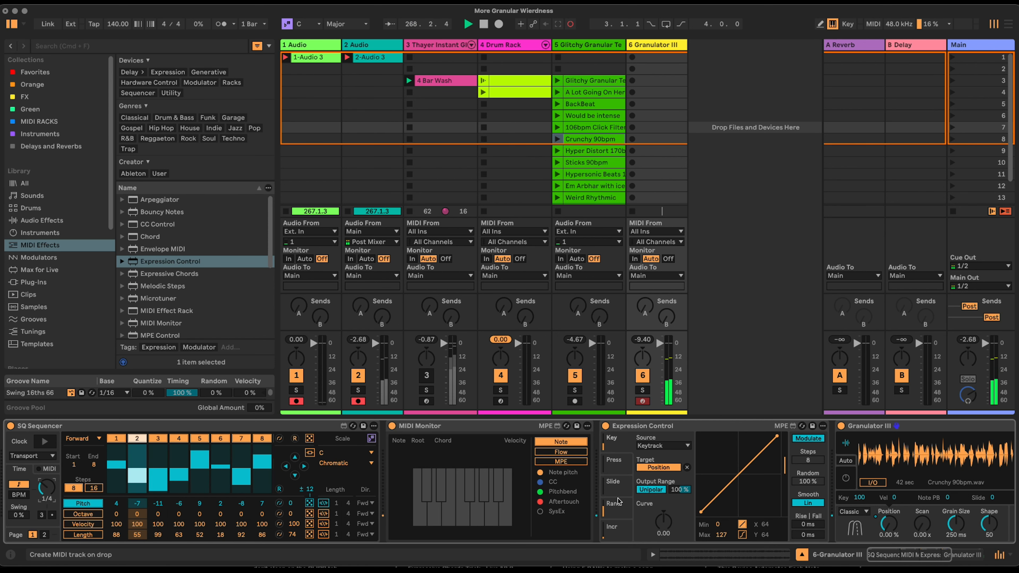
{"action": "left_click_drag", "start_coordinate": [922, 557], "coordinate": [958, 550]}
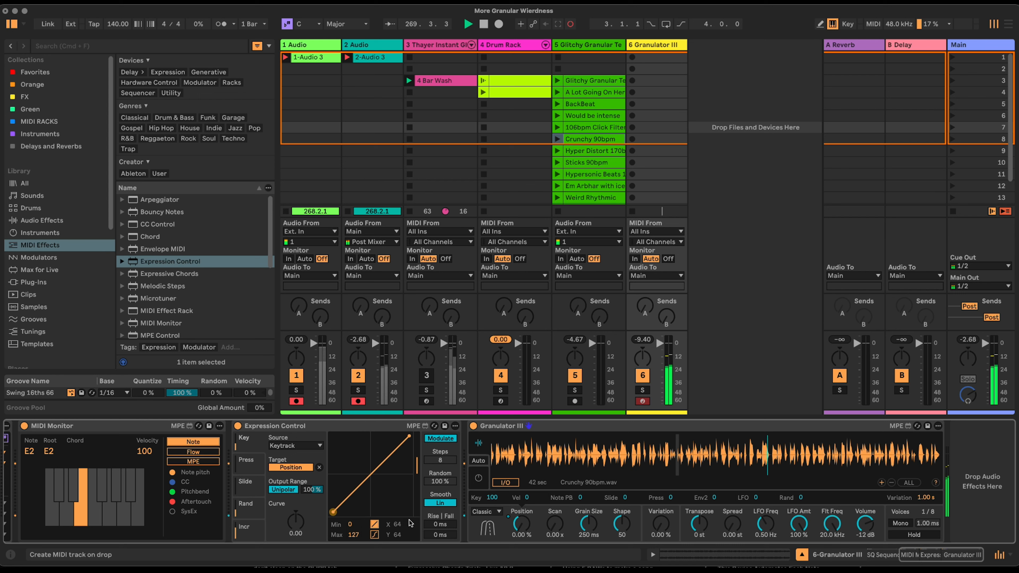
{"action": "left_click_drag", "start_coordinate": [444, 526], "coordinate": [443, 509]}
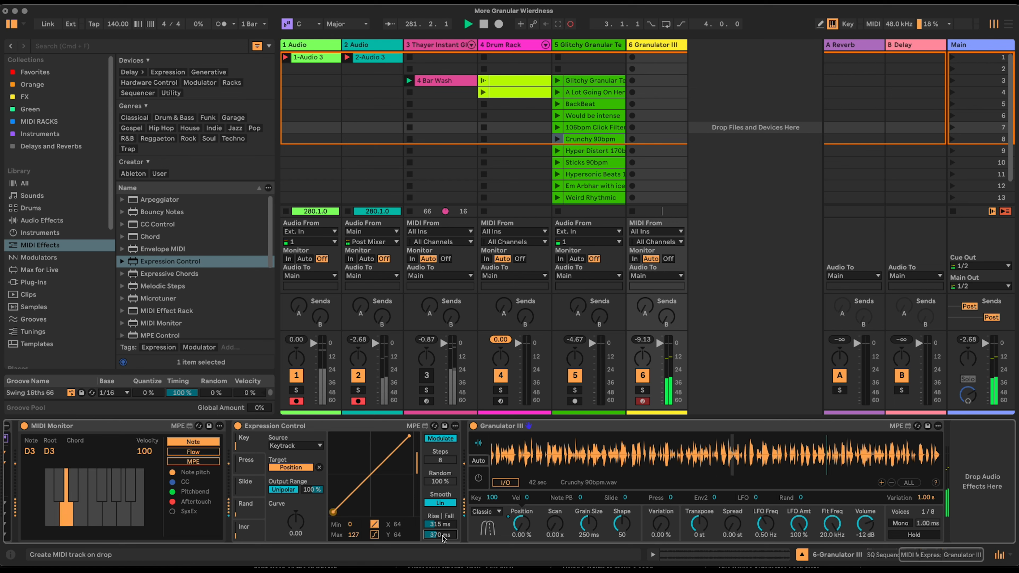
Step: Try the SQ Sequencer rate at 1/8 and set it to 1/16
{"action": "left_click_drag", "start_coordinate": [923, 553], "coordinate": [874, 557]}
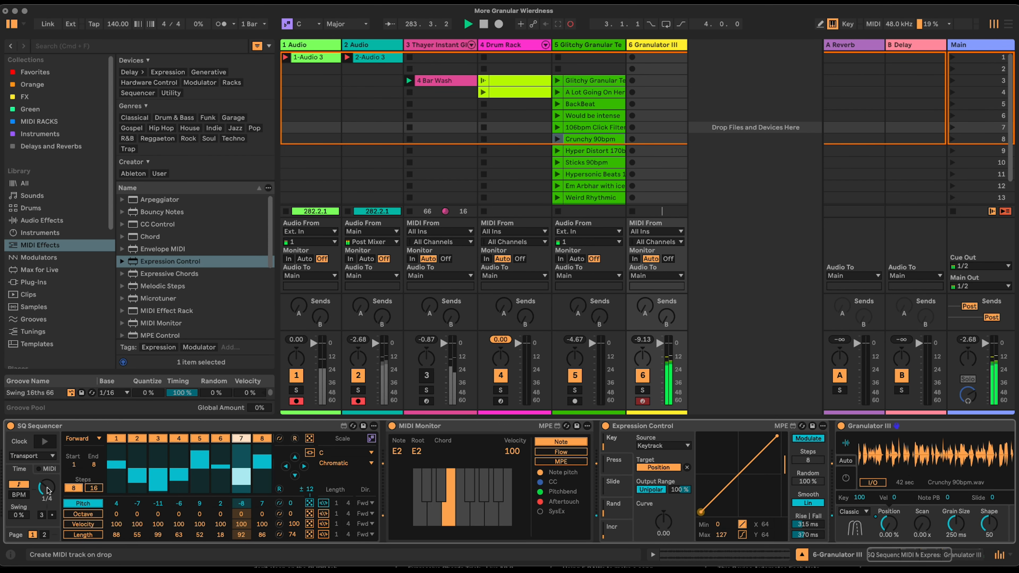
{"action": "left_click_drag", "start_coordinate": [46, 481], "coordinate": [47, 471]}
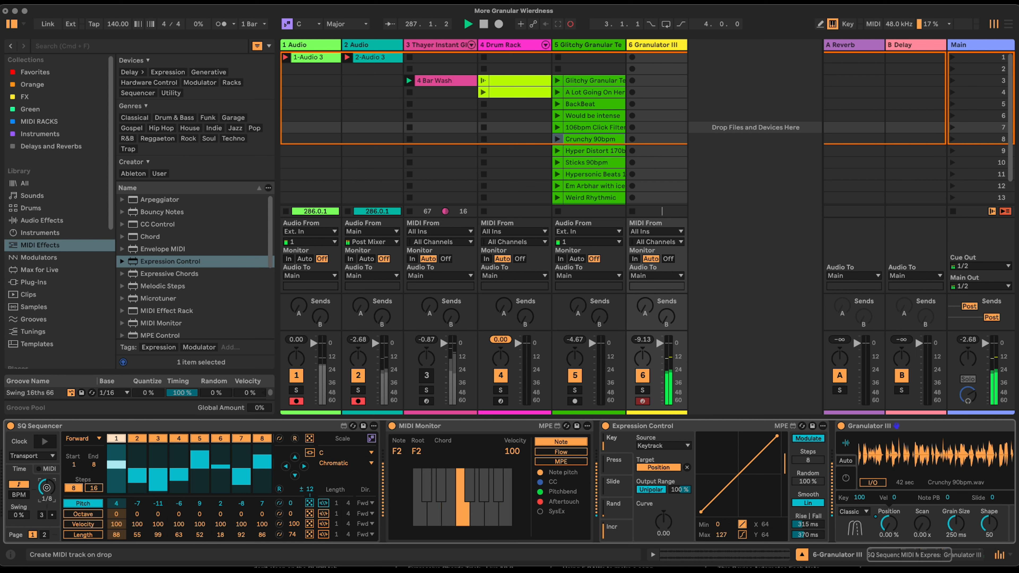
{"action": "mouse_move", "coordinate": [44, 478]}
{"action": "left_mouse_down"}
{"action": "mouse_move", "coordinate": [45, 469]}
{"action": "mouse_move", "coordinate": [48, 485]}
{"action": "left_mouse_up"}
Step: Group all devices from SQ Sequencer through Granulator III into an Instrument Rack and show its macro controls
{"action": "left_click", "coordinate": [169, 426]}
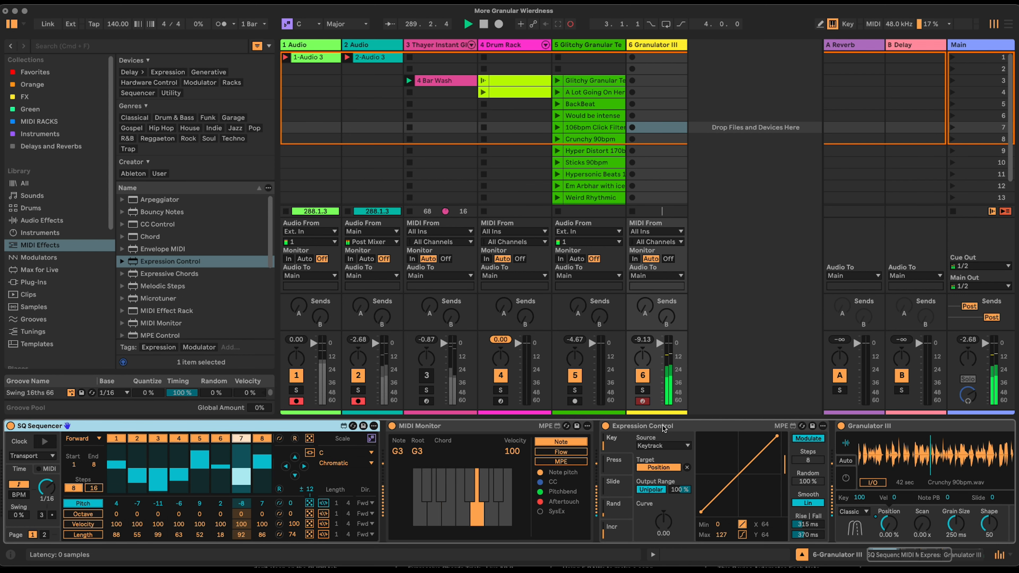
{"action": "left_click", "coordinate": [863, 427], "text": "shift"}
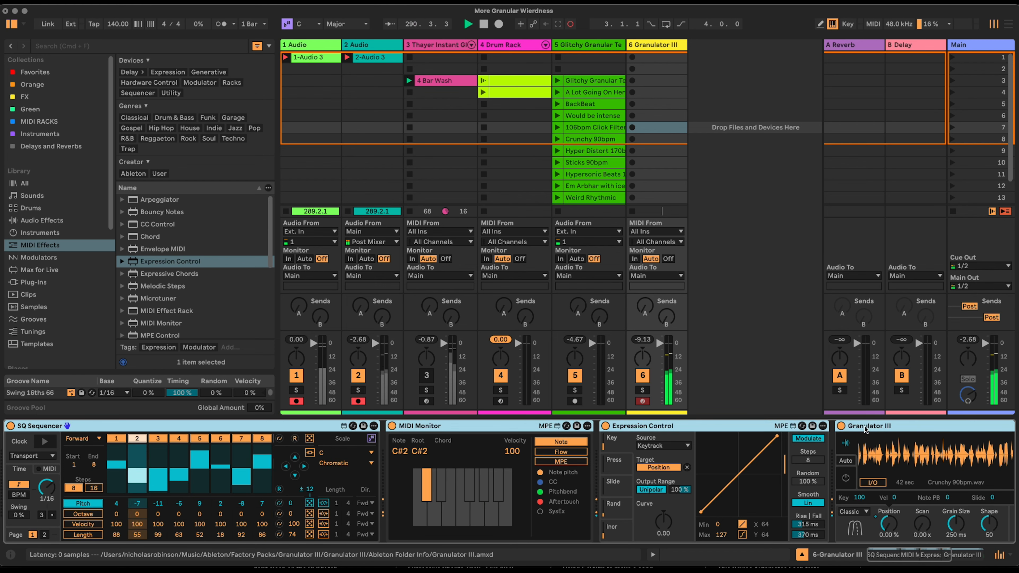
{"action": "key", "text": "super+g"}
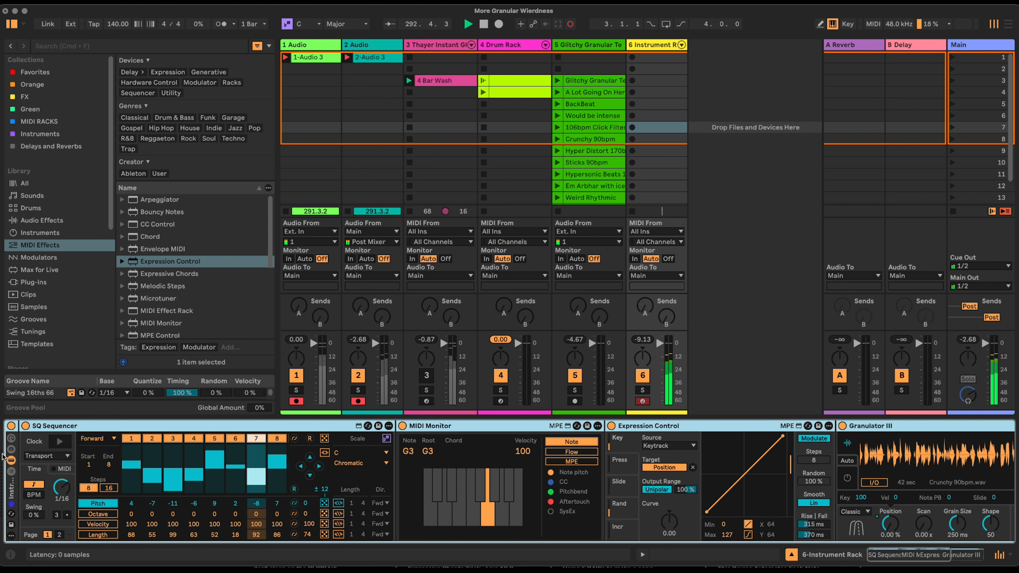
{"action": "left_click", "coordinate": [10, 442]}
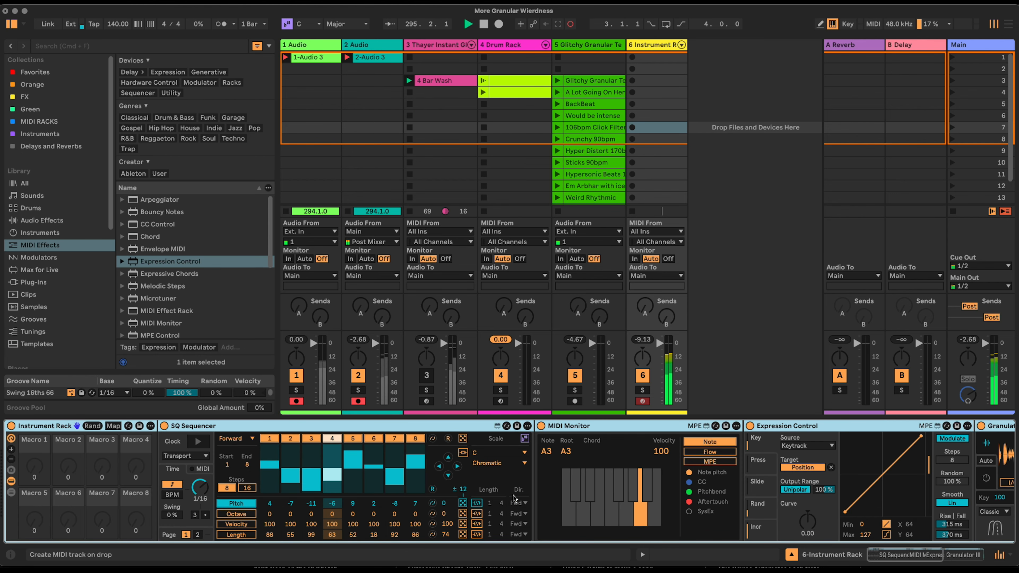
Step: Collapse MIDI Monitor and map Expression Control's Keytrack output amount to the first macro, named Key to Pos
{"action": "double_click", "coordinate": [574, 427]}
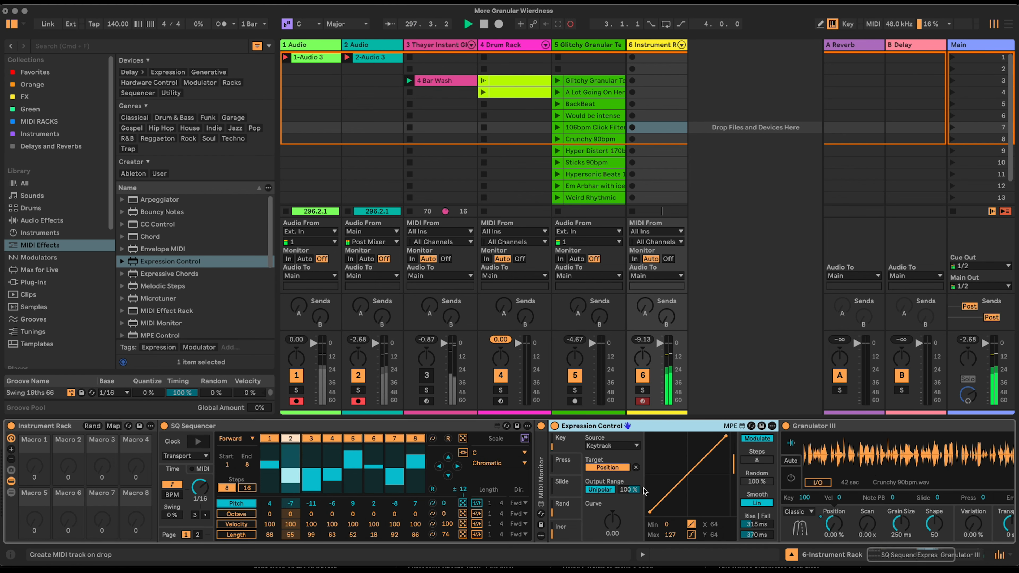
{"action": "left_click_drag", "start_coordinate": [632, 490], "coordinate": [635, 520]}
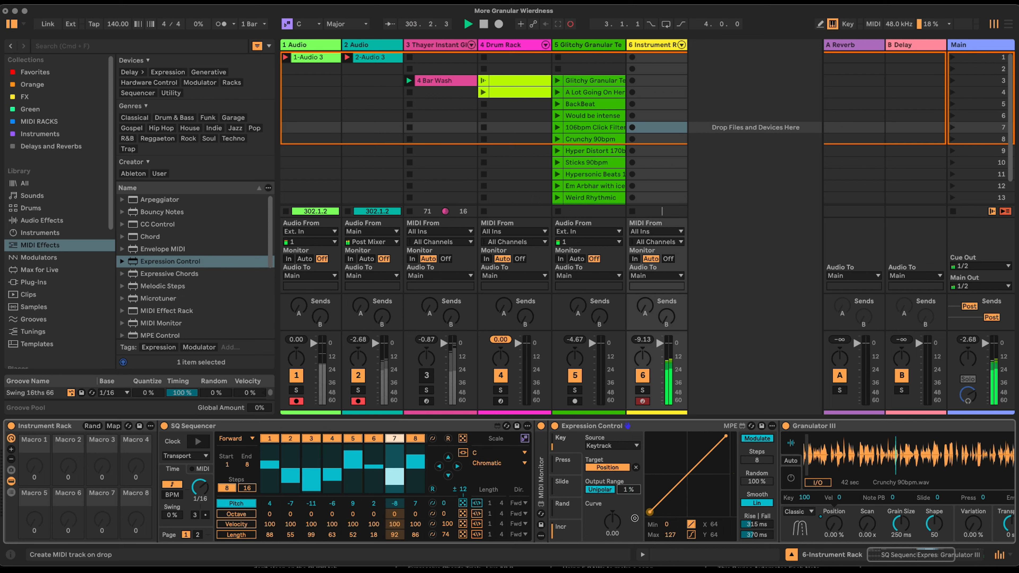
{"action": "right_click", "coordinate": [637, 489]}
{"action": "left_click", "coordinate": [680, 260]}
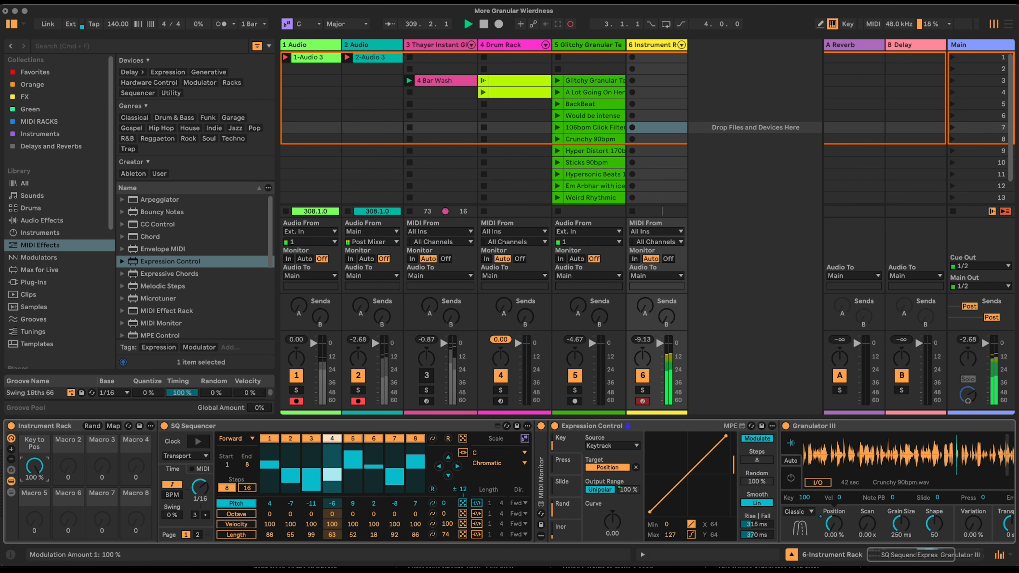
Step: Set the Key to Pos macro mapping's minimum to 0 % and turn the macro down to 0 %
{"action": "left_click", "coordinate": [113, 426]}
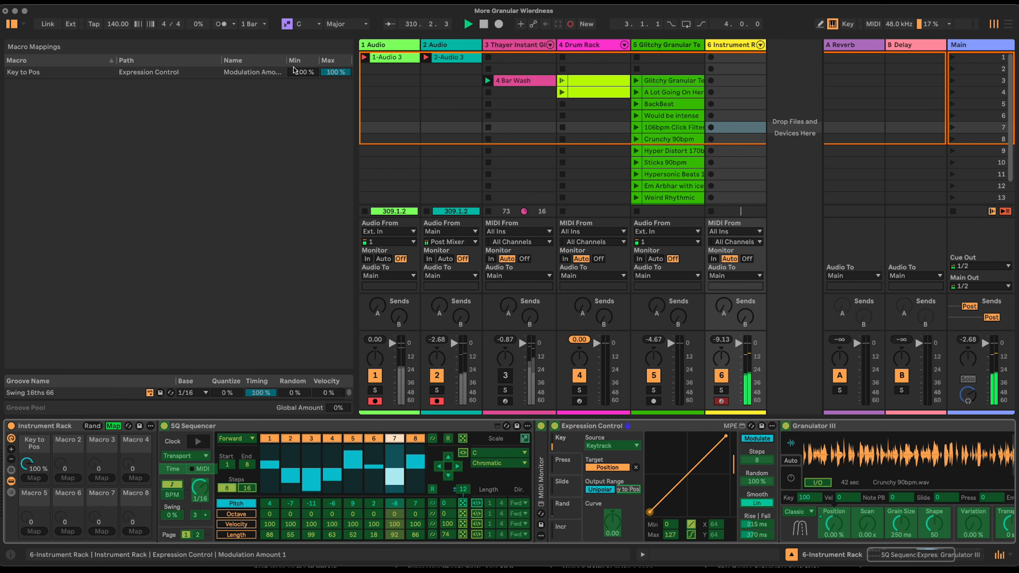
{"action": "left_click", "coordinate": [302, 72]}
{"action": "type", "text": "0"}
{"action": "key", "text": "Return"}
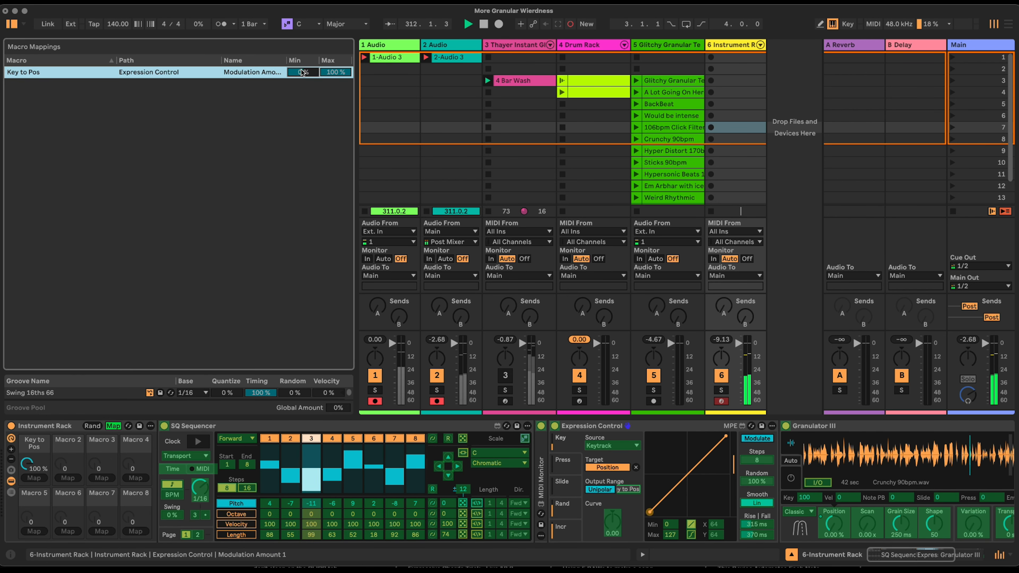
{"action": "left_click", "coordinate": [113, 426]}
{"action": "left_click", "coordinate": [35, 466]}
{"action": "left_click_drag", "start_coordinate": [34, 466], "coordinate": [35, 546]}
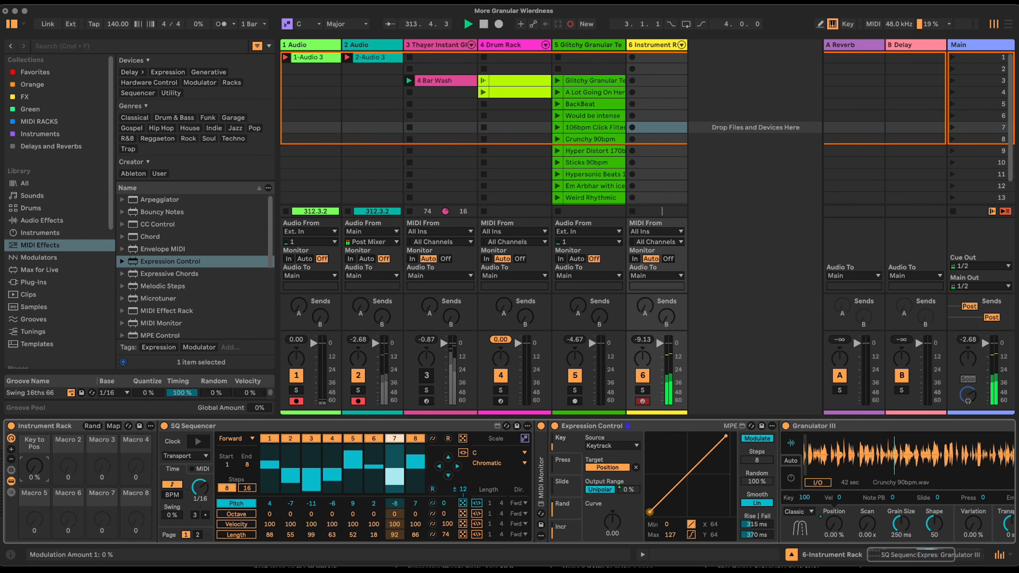
Step: Set Granulator III's Key modulation to 0 and return to the rack's macro controls
{"action": "left_click_drag", "start_coordinate": [880, 556], "coordinate": [902, 559]}
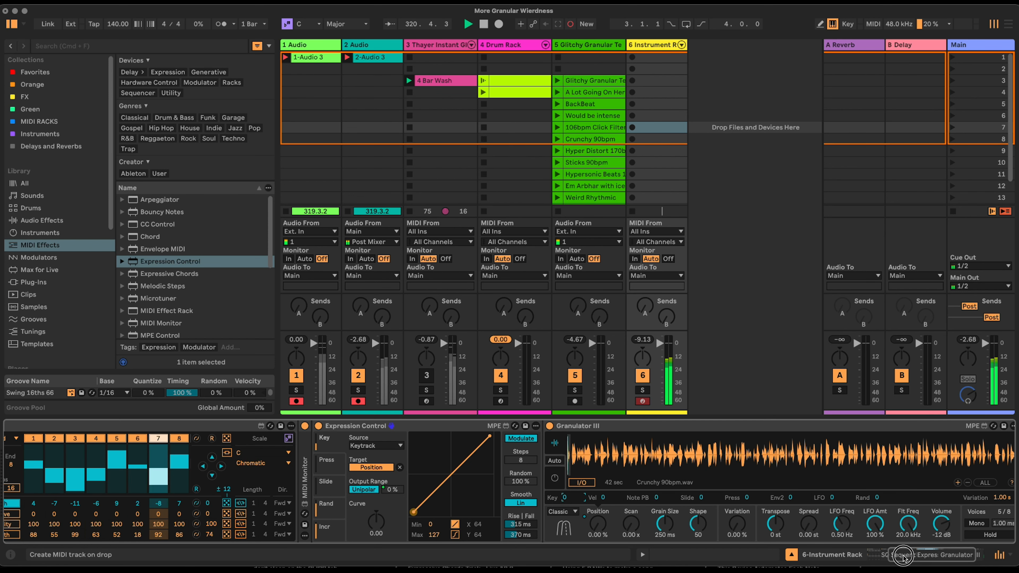
{"action": "left_click", "coordinate": [894, 556]}
{"action": "left_click_drag", "start_coordinate": [894, 557], "coordinate": [888, 557]}
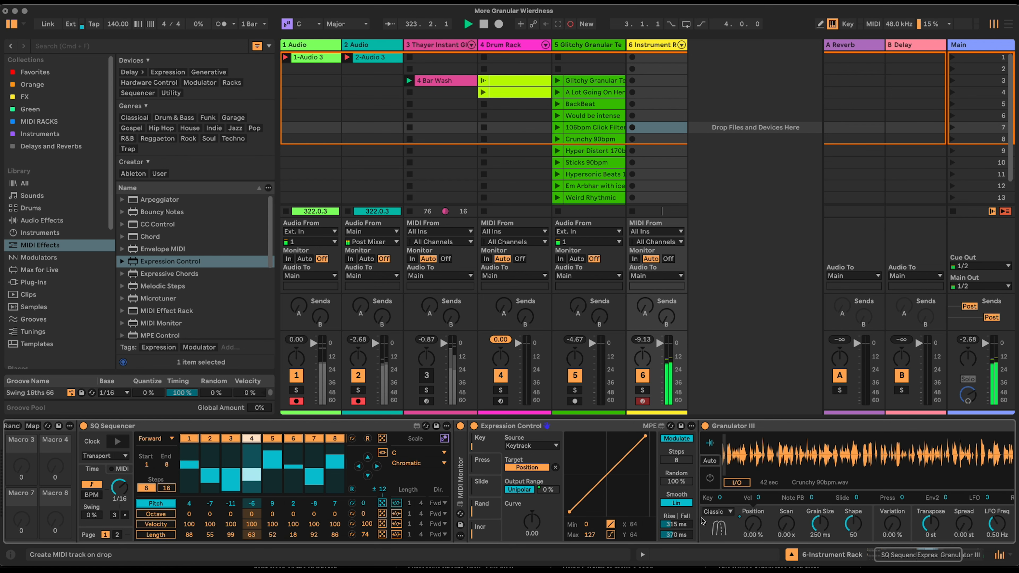
{"action": "left_click_drag", "start_coordinate": [916, 556], "coordinate": [911, 556]}
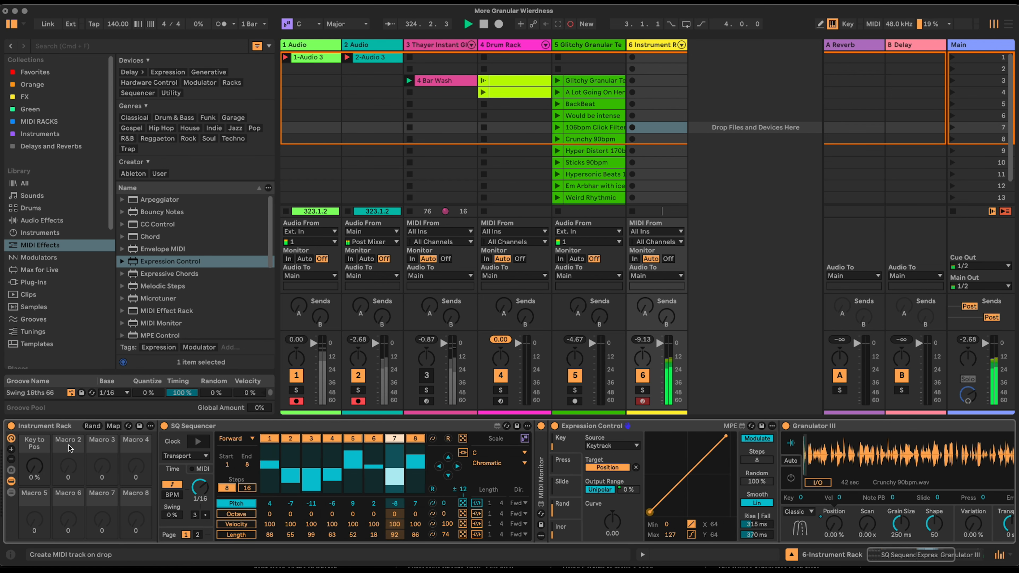
Step: Map Expression Control's Rise smoothing time to Macro 2 and its Fall smoothing time to Macro 3
{"action": "right_click", "coordinate": [749, 524]}
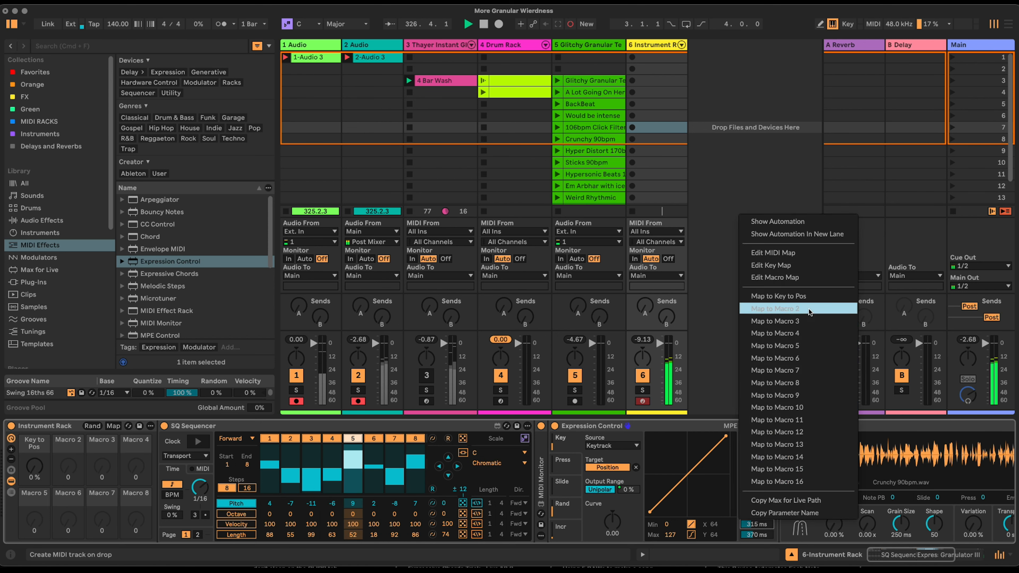
{"action": "left_click", "coordinate": [777, 308]}
{"action": "right_click", "coordinate": [759, 537]}
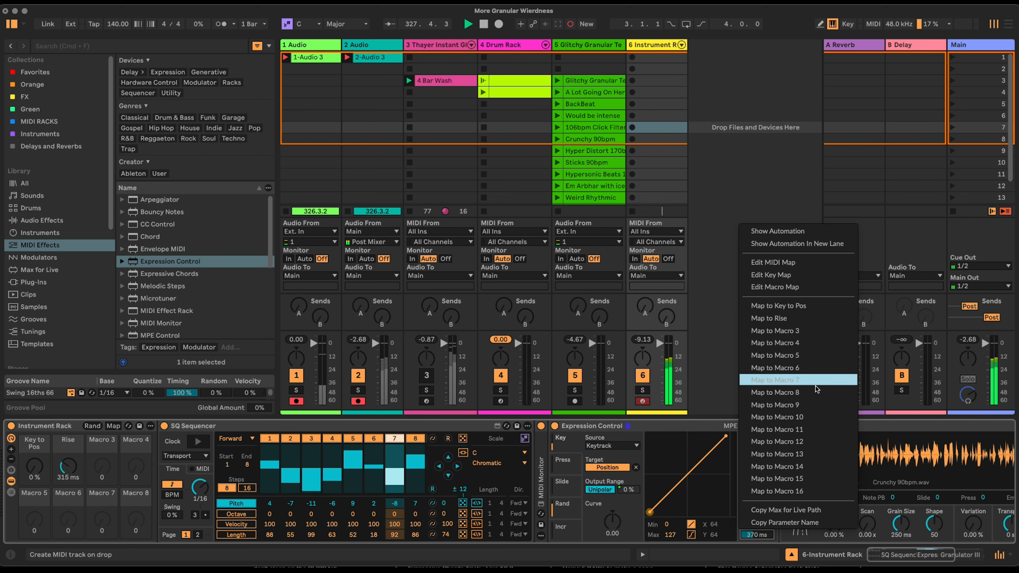
{"action": "left_click", "coordinate": [777, 330]}
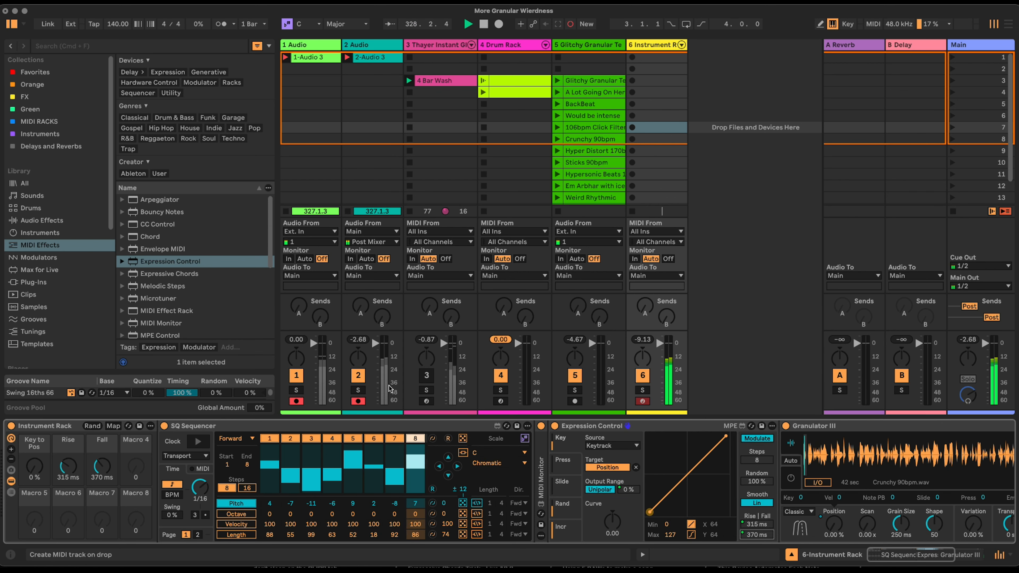
Step: Reduce the mapping maximums to 391 ms for the Fall macro and 398 ms for the Rise macro
{"action": "left_click", "coordinate": [114, 426]}
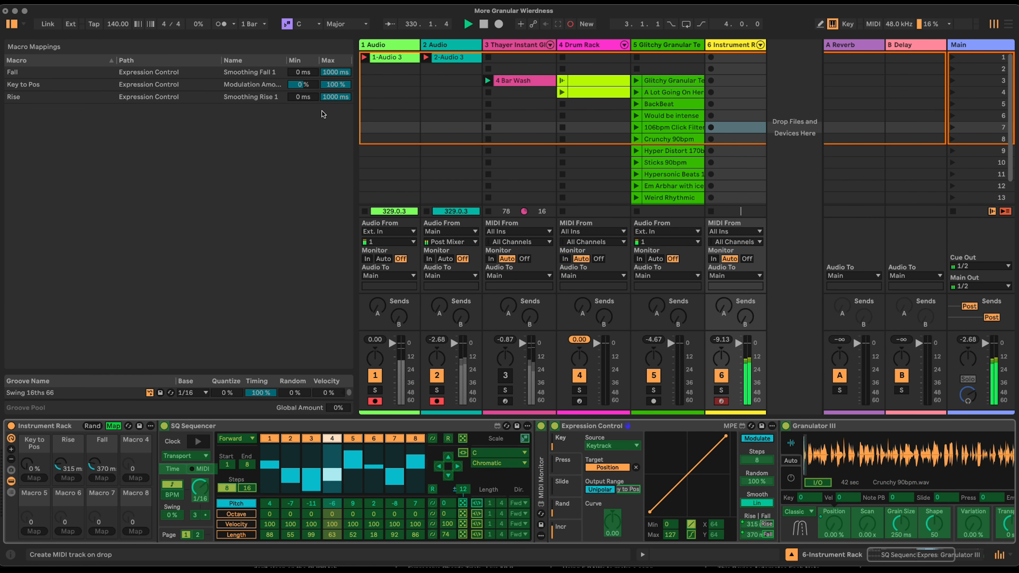
{"action": "left_click", "coordinate": [332, 72]}
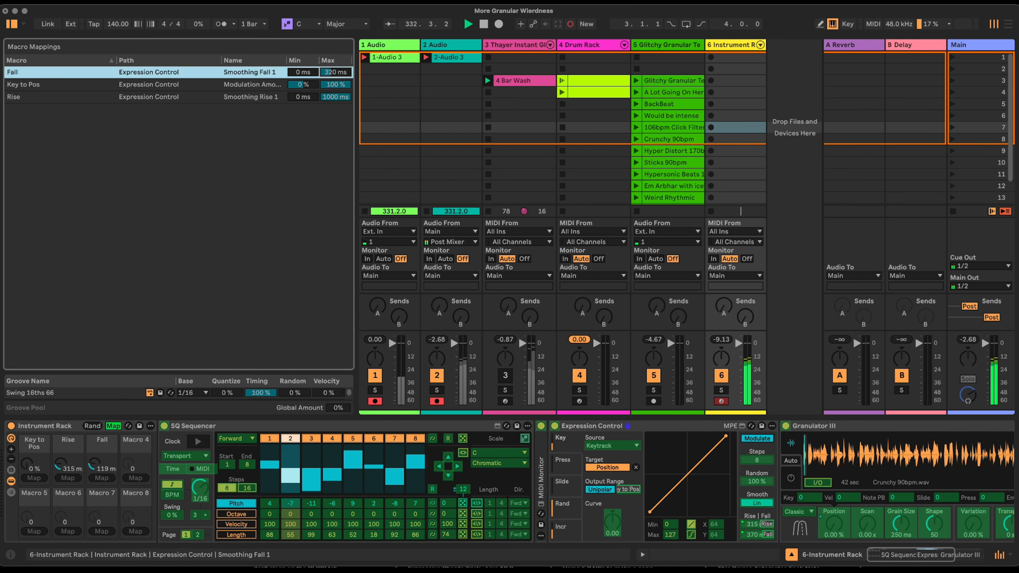
{"action": "left_click_drag", "start_coordinate": [337, 98], "coordinate": [339, 109]}
Step: Rename the Rise macro as KTP Rise and the Fall macro as KTP Fall
{"action": "left_click", "coordinate": [64, 449]}
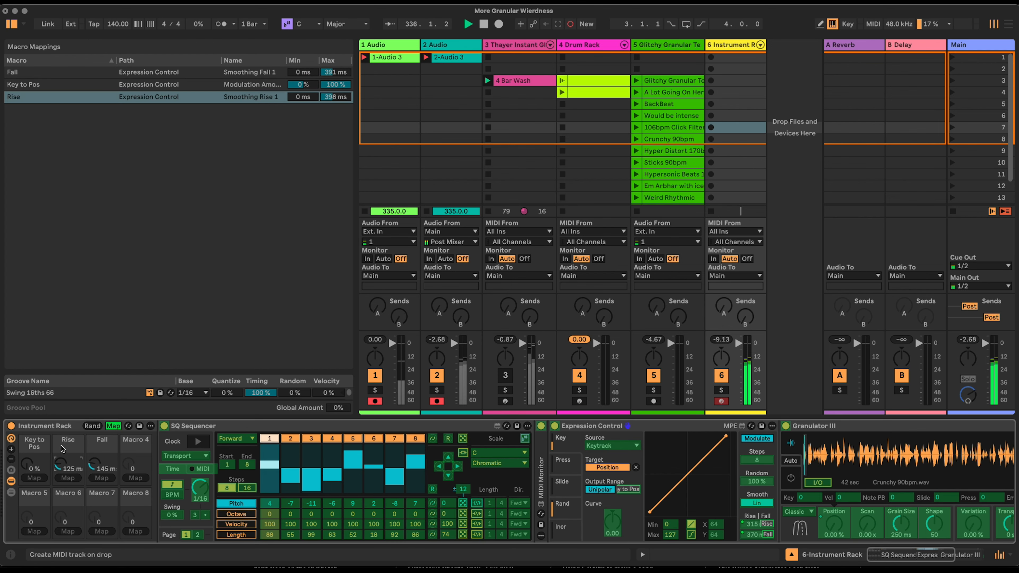
{"action": "key", "text": "super+r"}
{"action": "type", "text": "KTP Rise"}
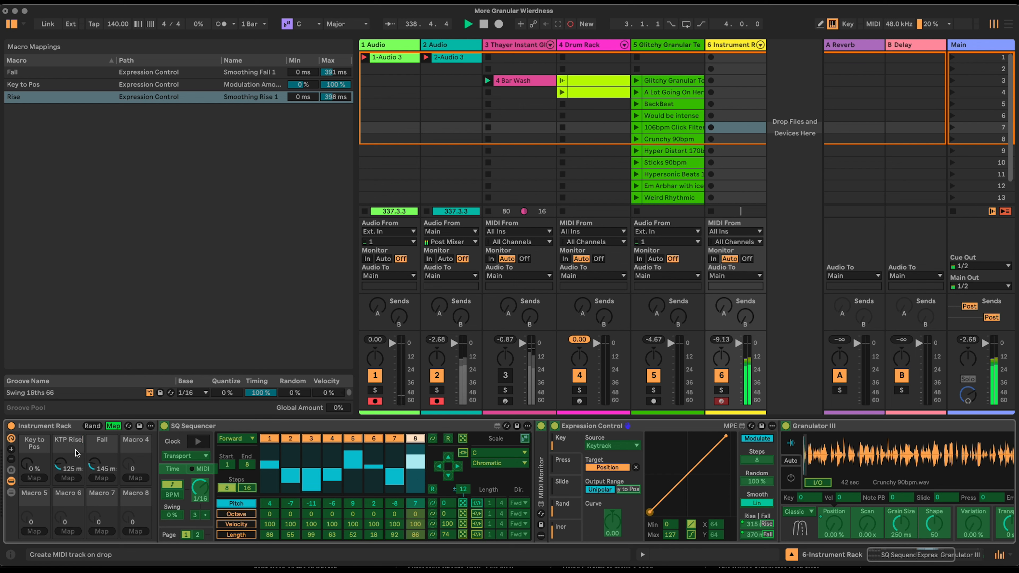
{"action": "left_click", "coordinate": [95, 447]}
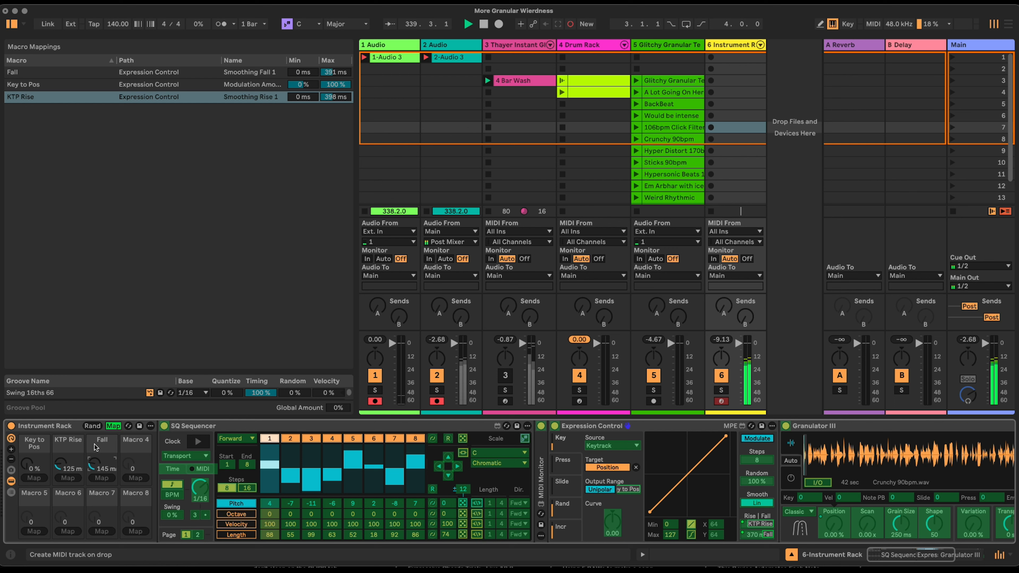
{"action": "type", "text": "KTP Fa"}
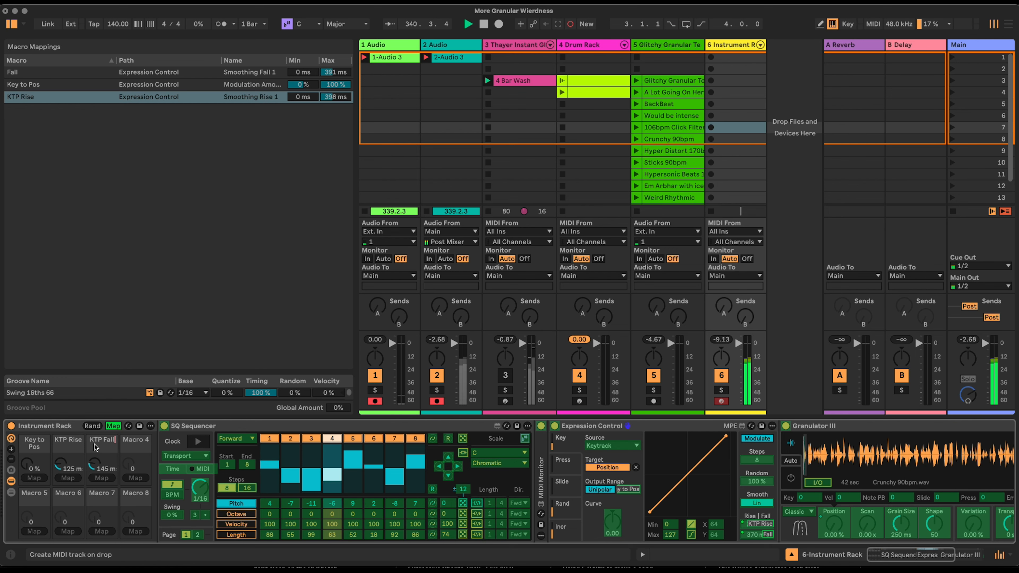
{"action": "key", "text": "Return"}
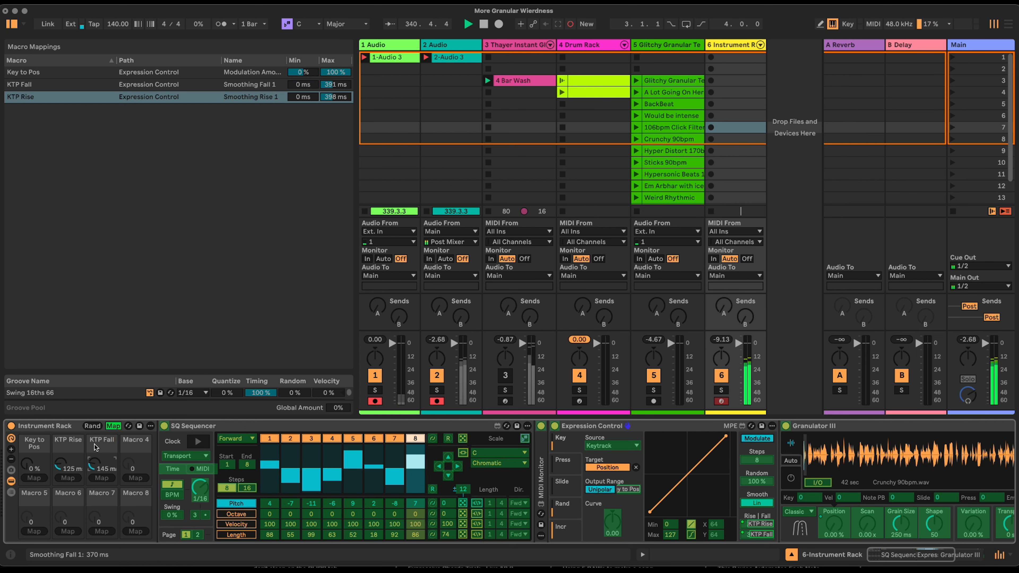
Step: Expand the Instrument Rack to 16 macros and map Granulator III's Grain Size to Macro 4
{"action": "left_click", "coordinate": [11, 449]}
{"action": "left_click", "coordinate": [11, 450]}
{"action": "left_click", "coordinate": [11, 449]}
{"action": "left_click", "coordinate": [11, 449]}
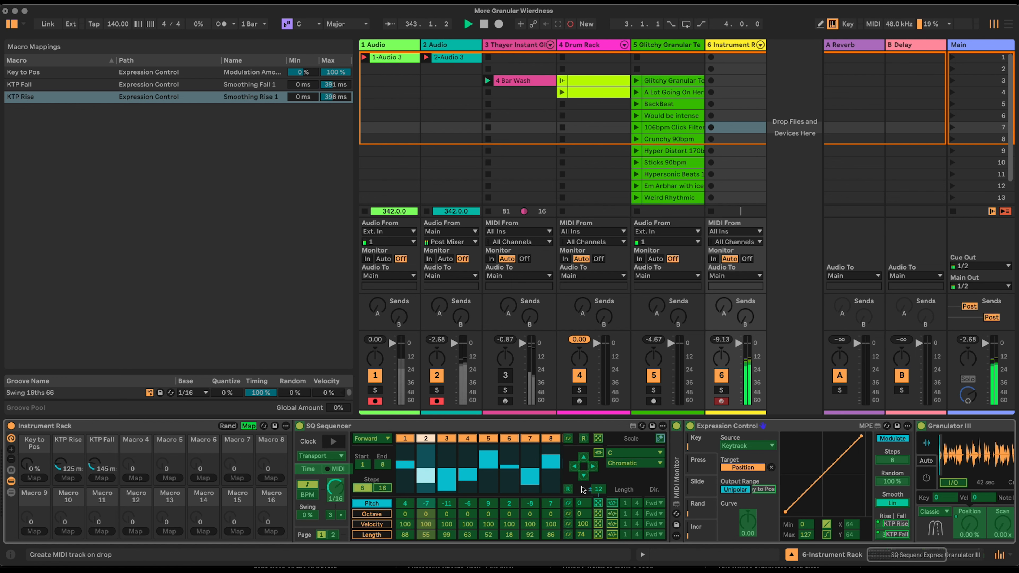
{"action": "left_click_drag", "start_coordinate": [926, 555], "coordinate": [875, 553]}
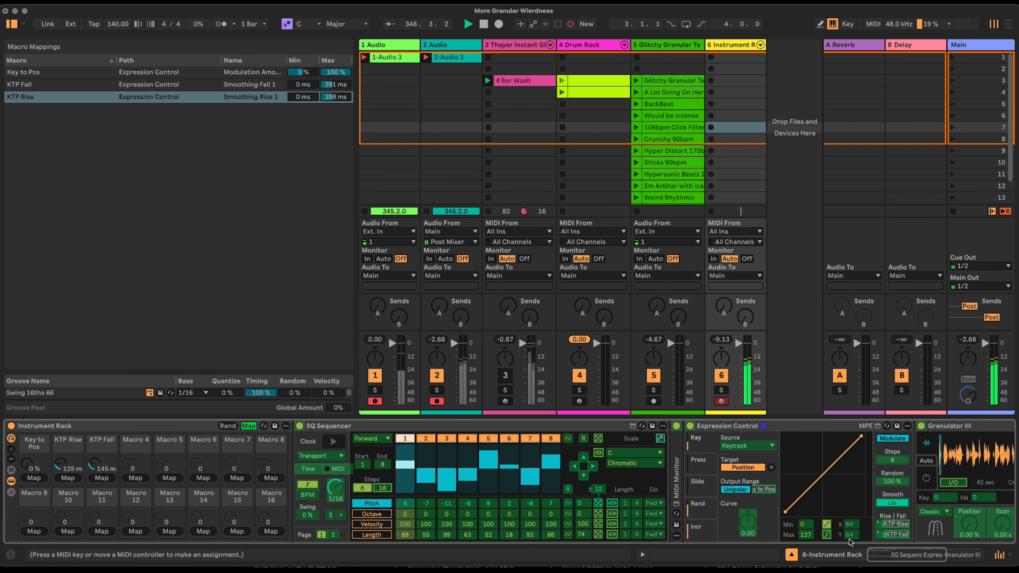
{"action": "left_click", "coordinate": [135, 478]}
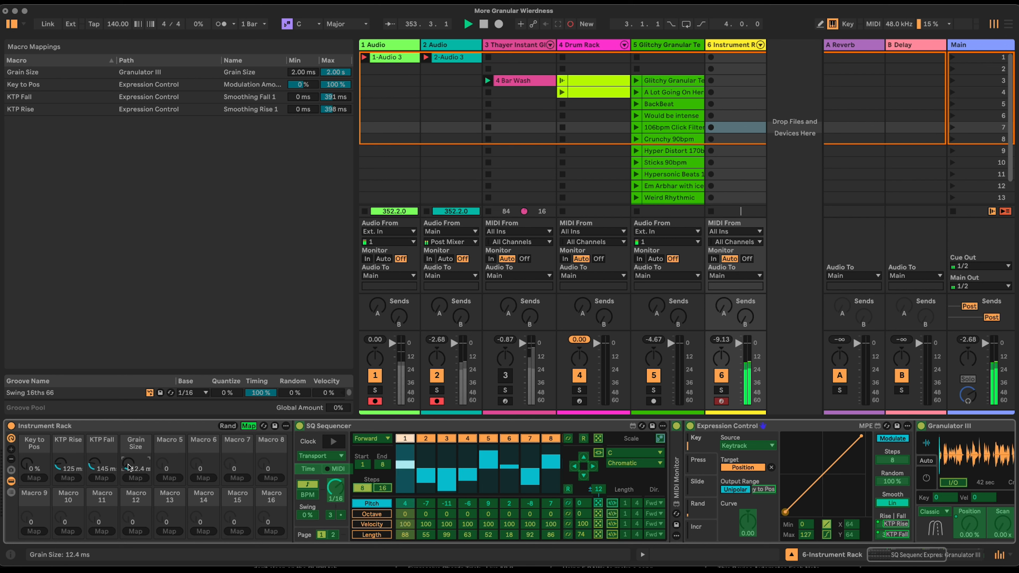
Step: Try out the Grain Size macro and limit its mapping range to 12.0 ms minimum and 500 ms maximum
{"action": "left_click", "coordinate": [329, 75]}
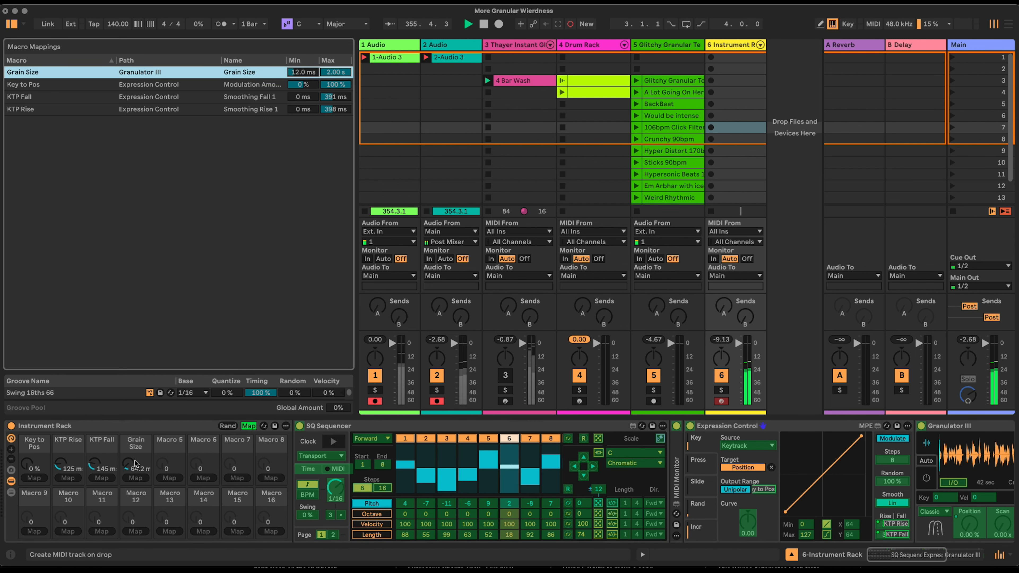
{"action": "left_click_drag", "start_coordinate": [135, 465], "coordinate": [136, 446]}
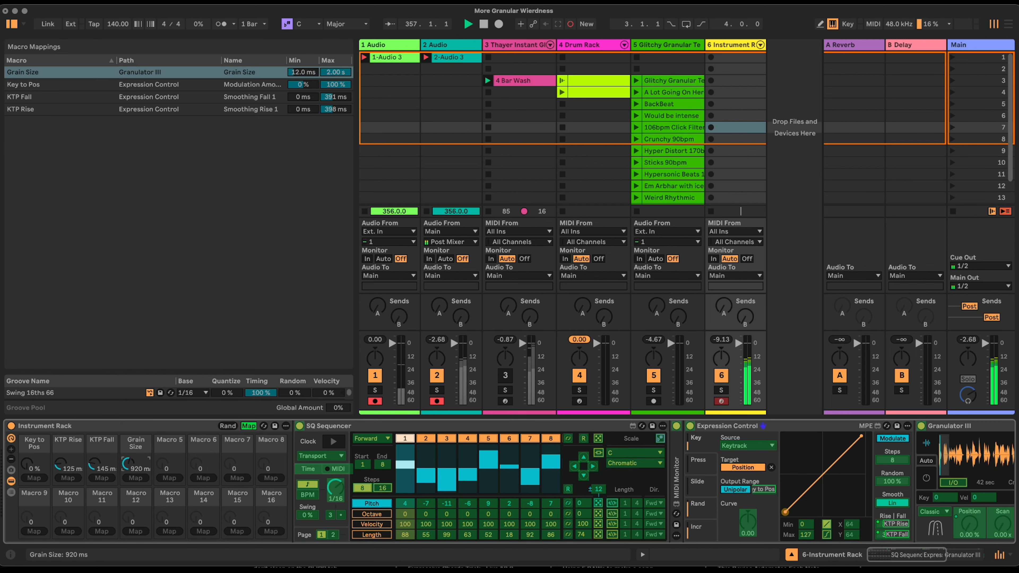
{"action": "left_click_drag", "start_coordinate": [128, 464], "coordinate": [129, 487]}
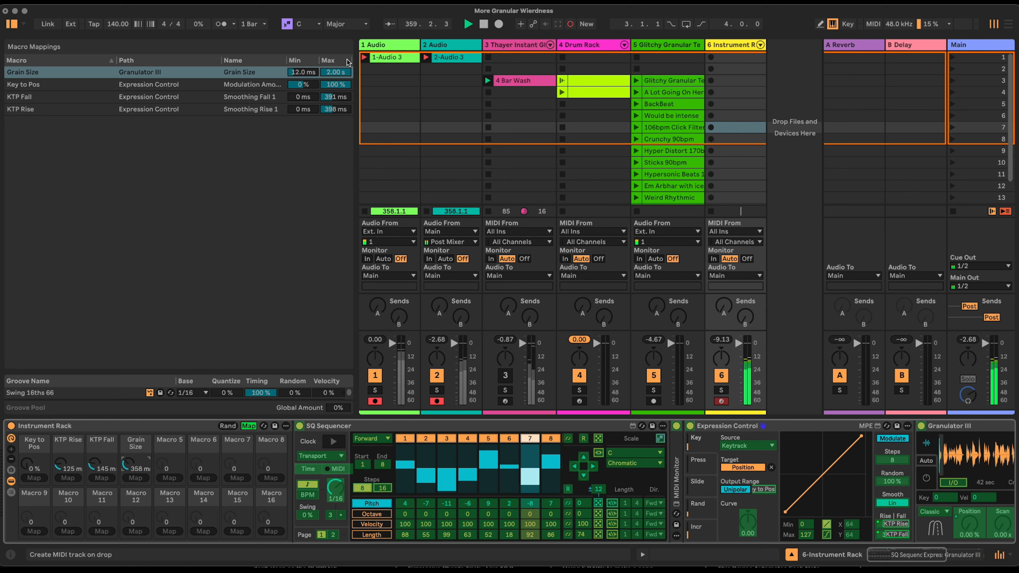
{"action": "left_click", "coordinate": [340, 72]}
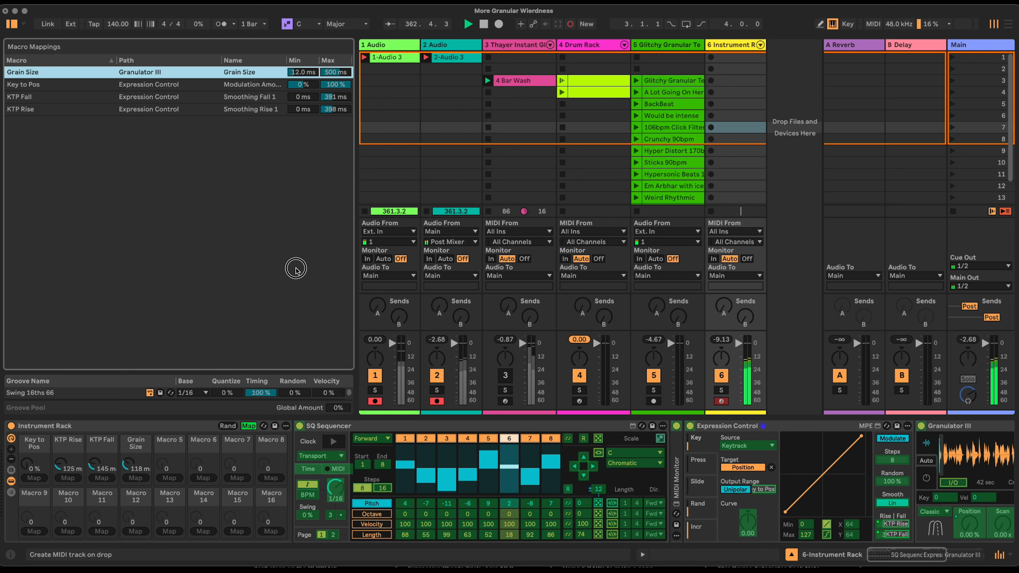
Step: Map Granulator III's velocity-to-grain-size modulation amount to Macro 5
{"action": "left_click_drag", "start_coordinate": [931, 556], "coordinate": [954, 556]}
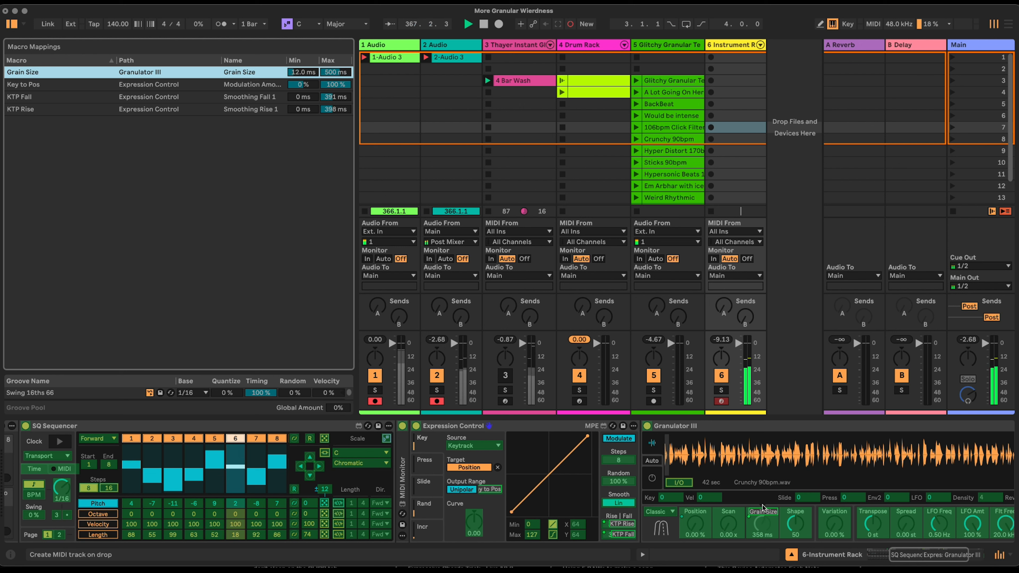
{"action": "right_click", "coordinate": [708, 497]}
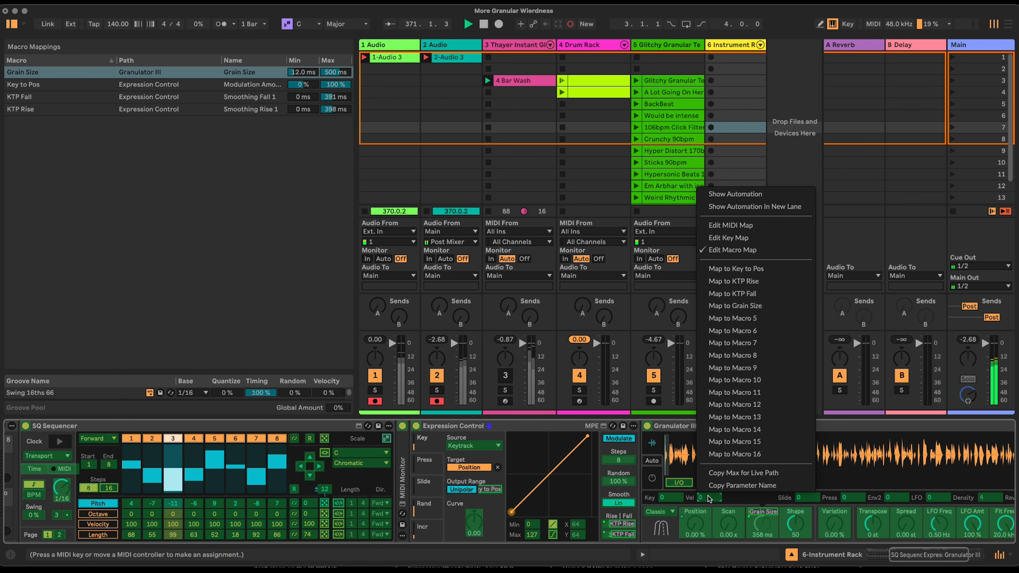
{"action": "left_click", "coordinate": [777, 327]}
{"action": "left_click", "coordinate": [879, 555]}
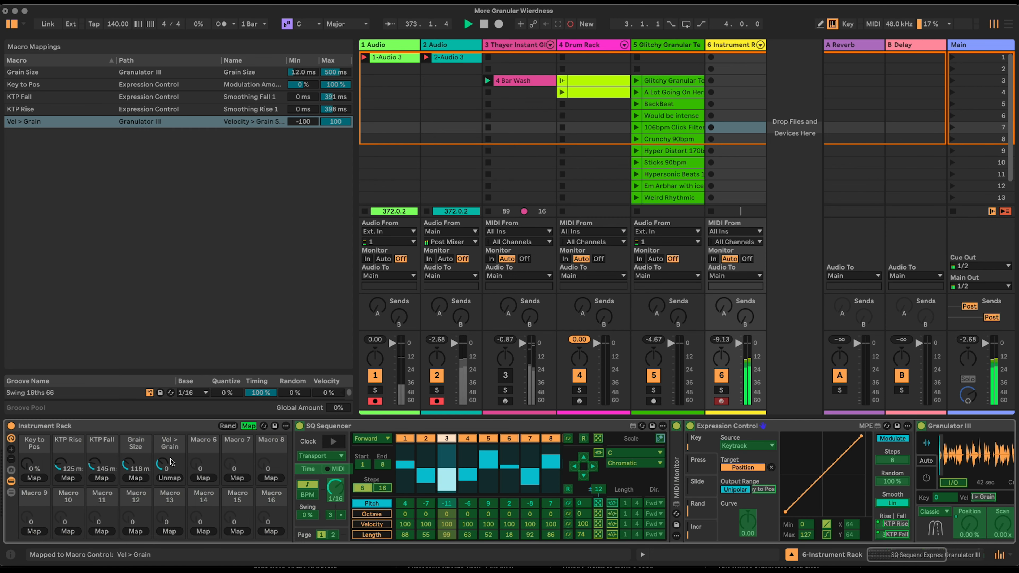
{"action": "left_click", "coordinate": [175, 454]}
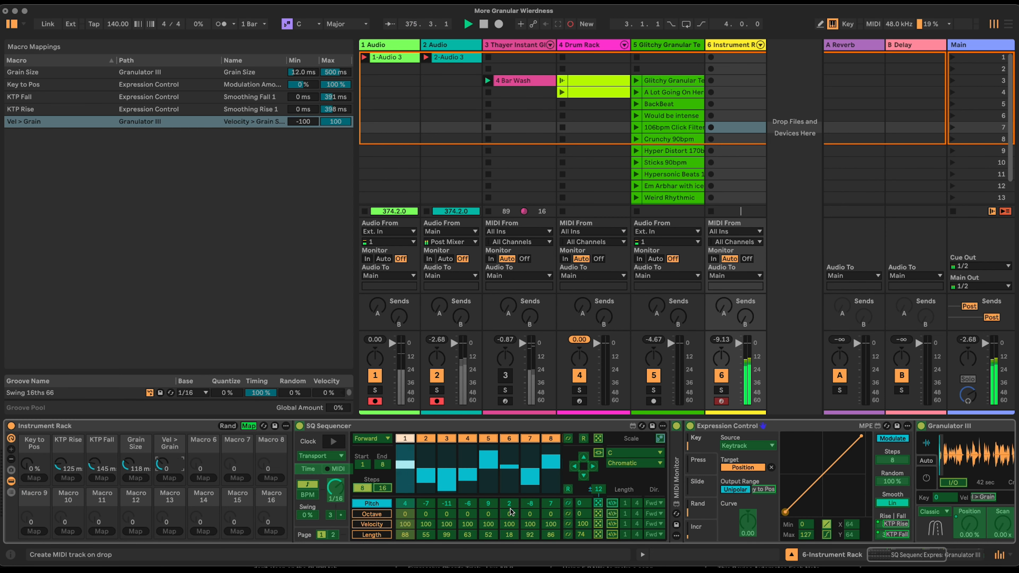
Step: Map Granulator III's Shape to Macro 6 and its Scan to Macro 7
{"action": "left_click", "coordinate": [931, 555]}
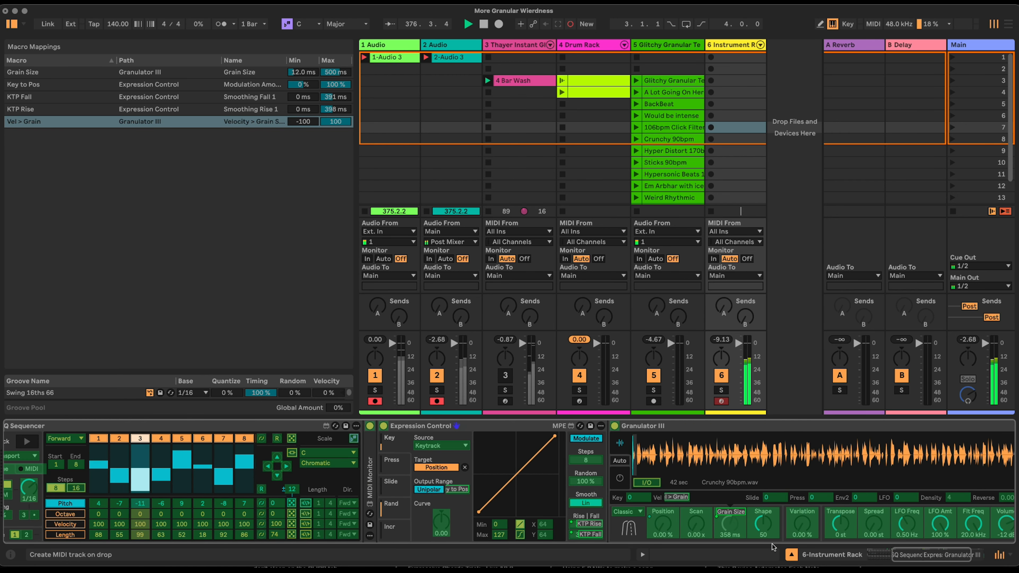
{"action": "right_click", "coordinate": [763, 524]}
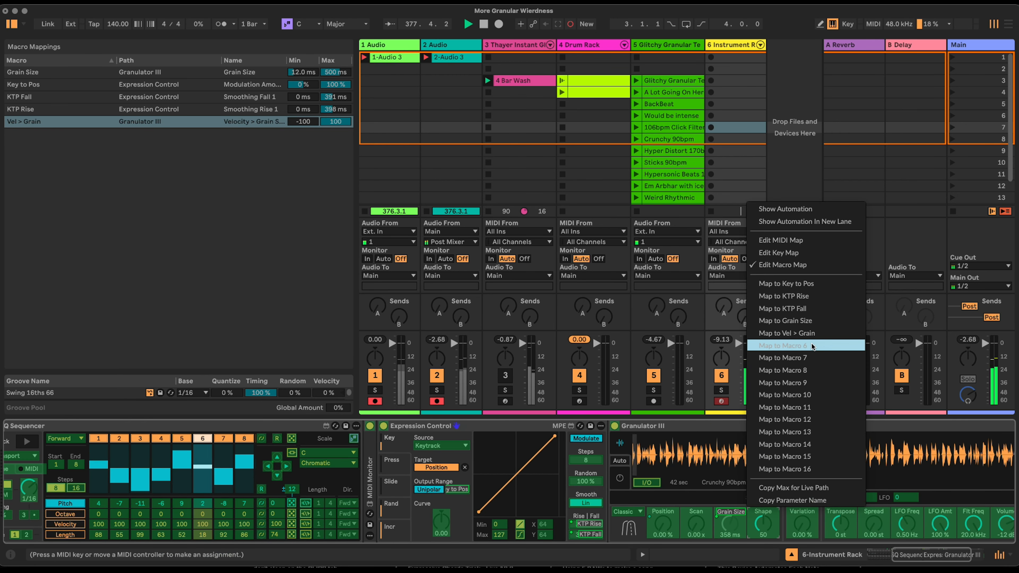
{"action": "left_click", "coordinate": [786, 345]}
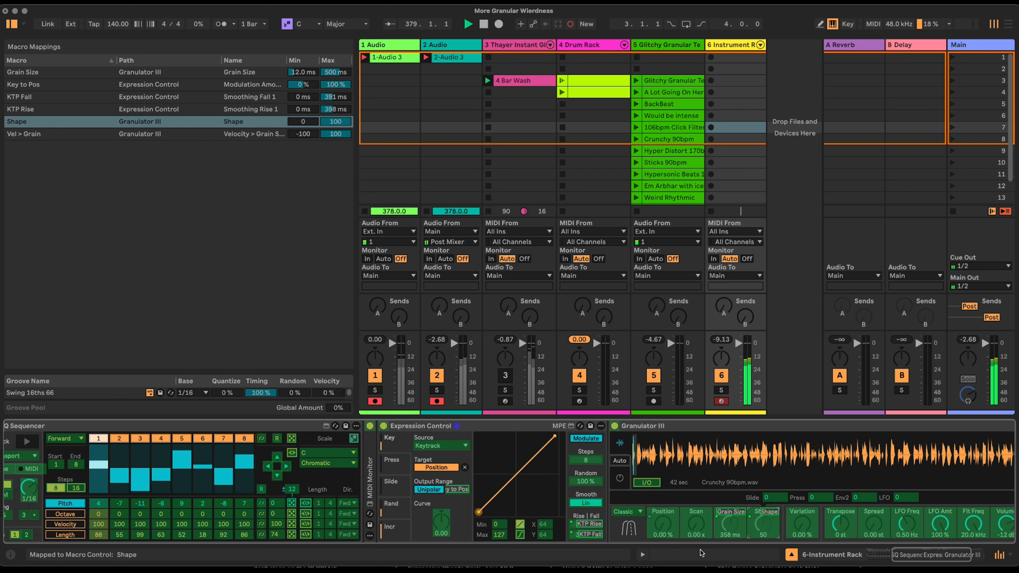
{"action": "right_click", "coordinate": [696, 525]}
{"action": "left_click", "coordinate": [748, 358]}
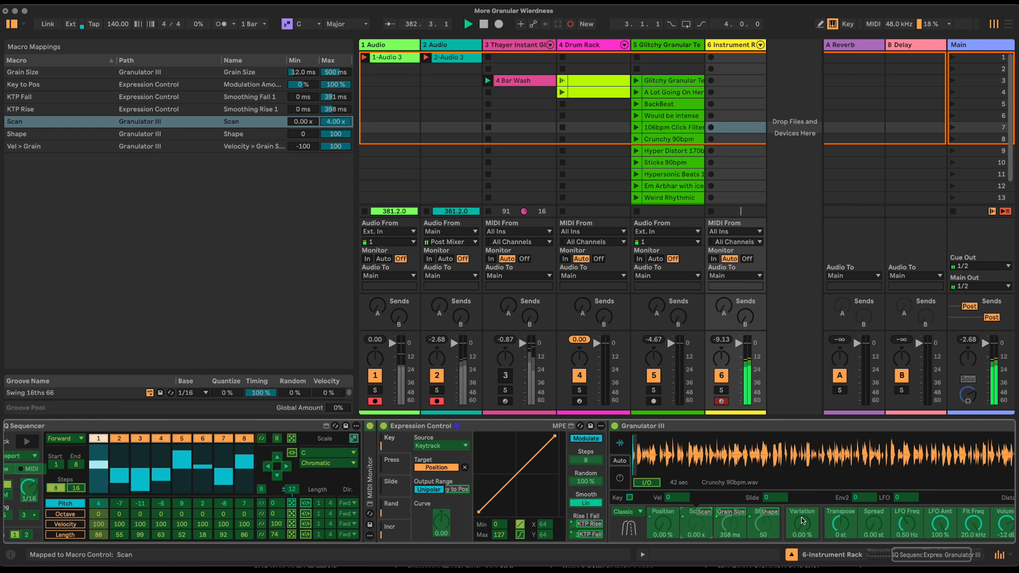
Step: Map SQ Sequencer's clock Division to Macro 8
{"action": "left_click", "coordinate": [890, 559]}
{"action": "left_click_drag", "start_coordinate": [891, 560], "coordinate": [885, 559]}
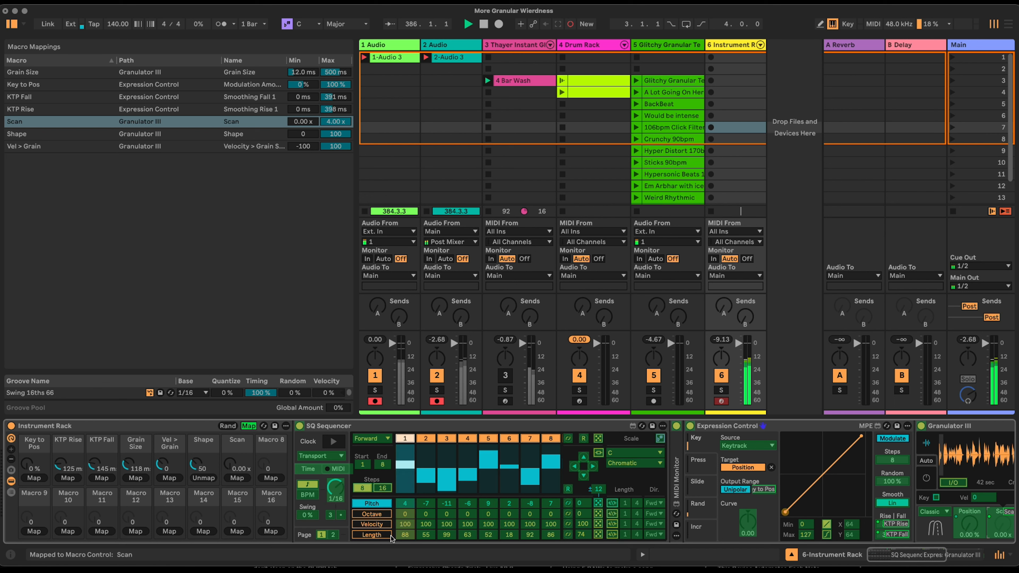
{"action": "right_click", "coordinate": [336, 488]}
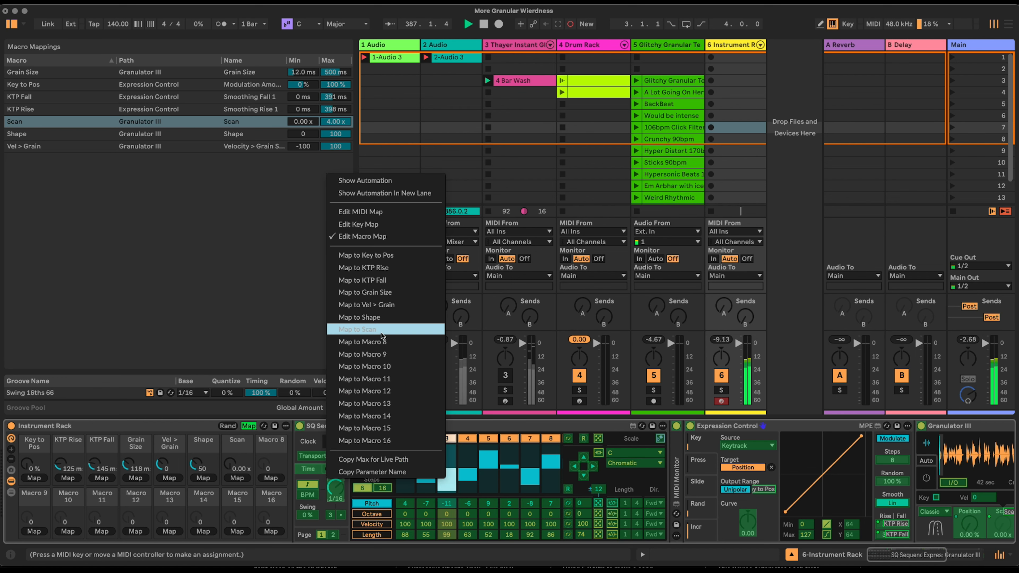
{"action": "left_click", "coordinate": [362, 342]}
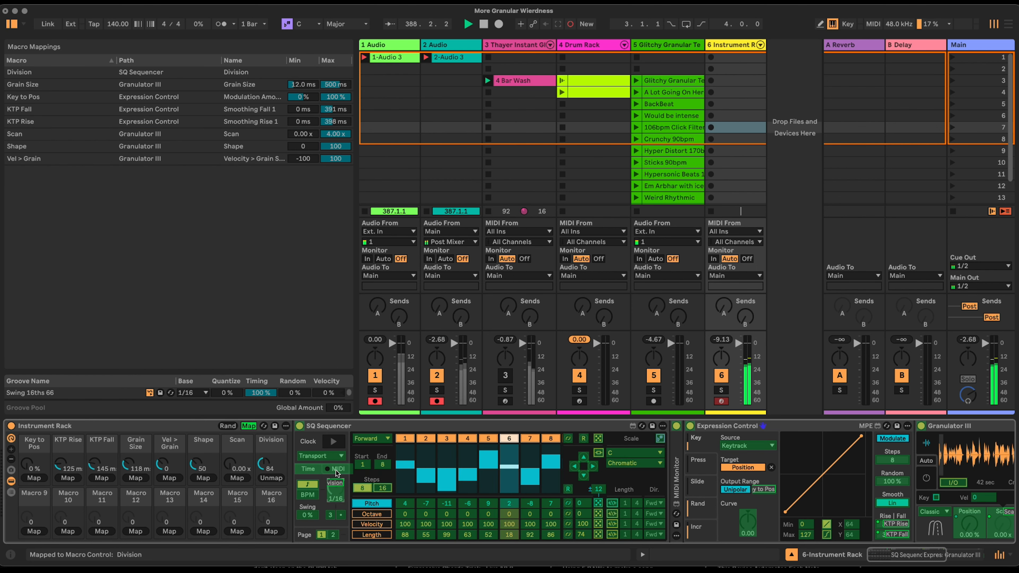
Step: Map Granulator III's Transpose to Macro 9 and its Key-to-pitch amount to Macro 10
{"action": "left_click", "coordinate": [942, 559]}
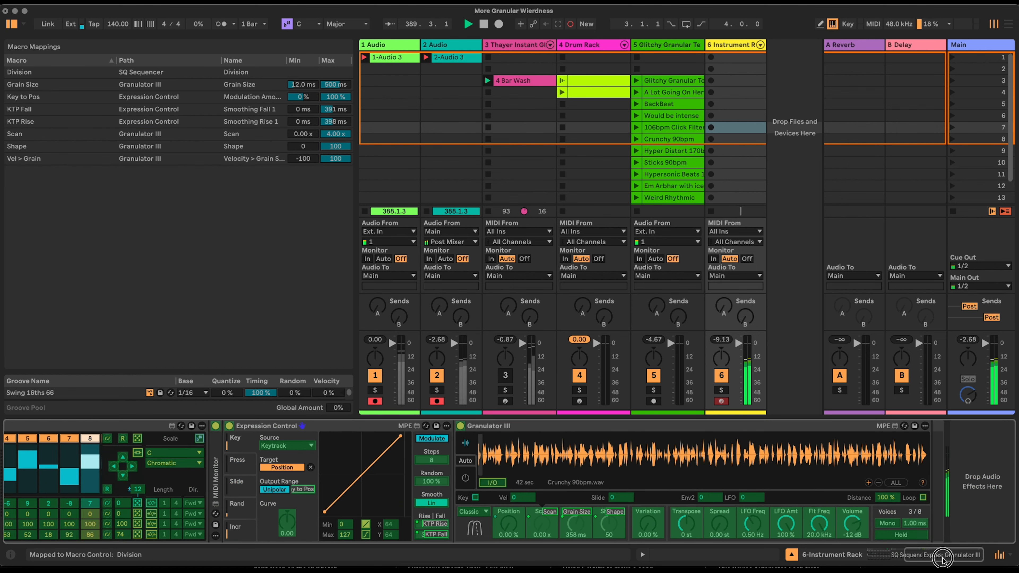
{"action": "right_click", "coordinate": [672, 522]}
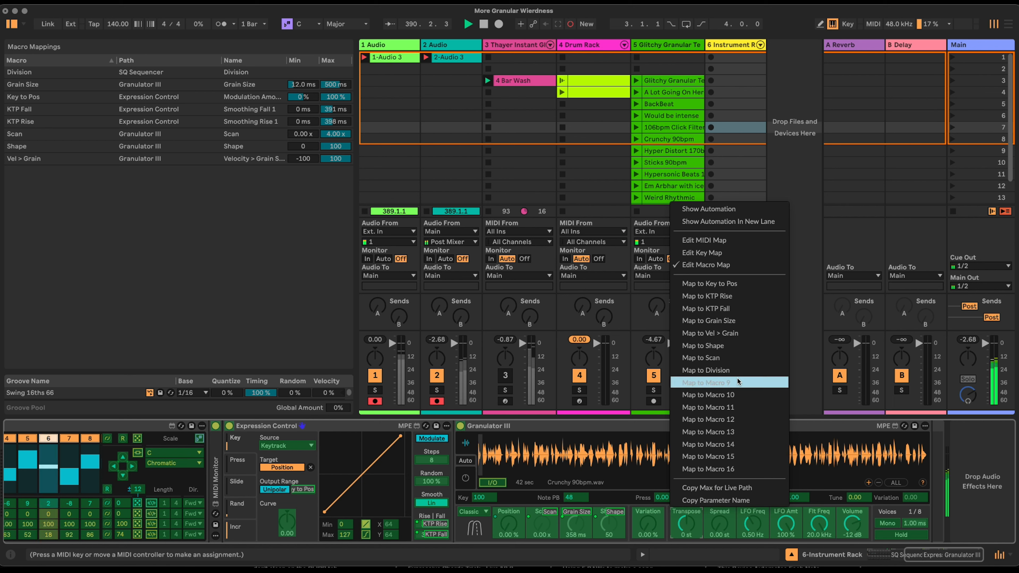
{"action": "left_click", "coordinate": [757, 381]}
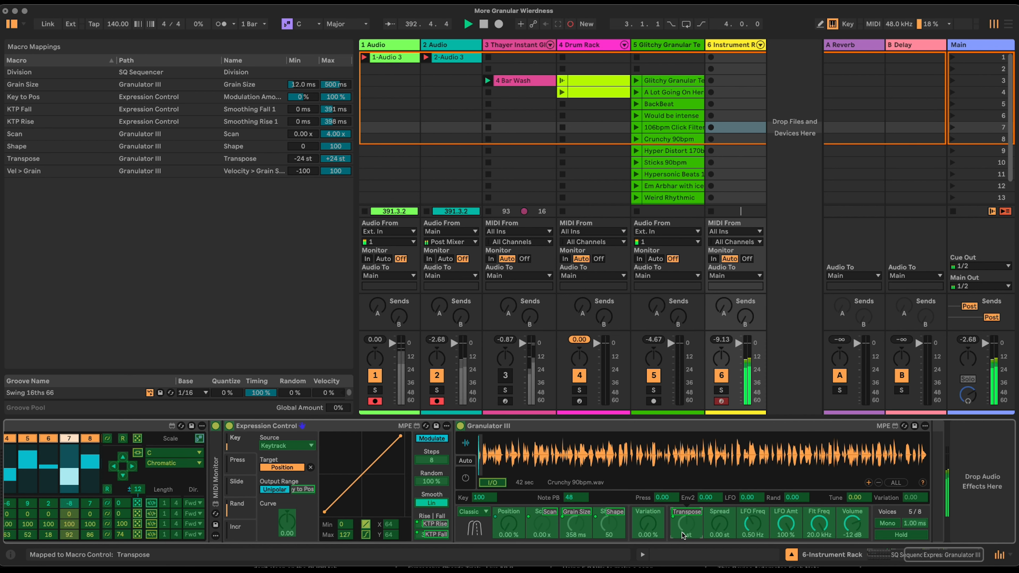
{"action": "left_click", "coordinate": [484, 502]}
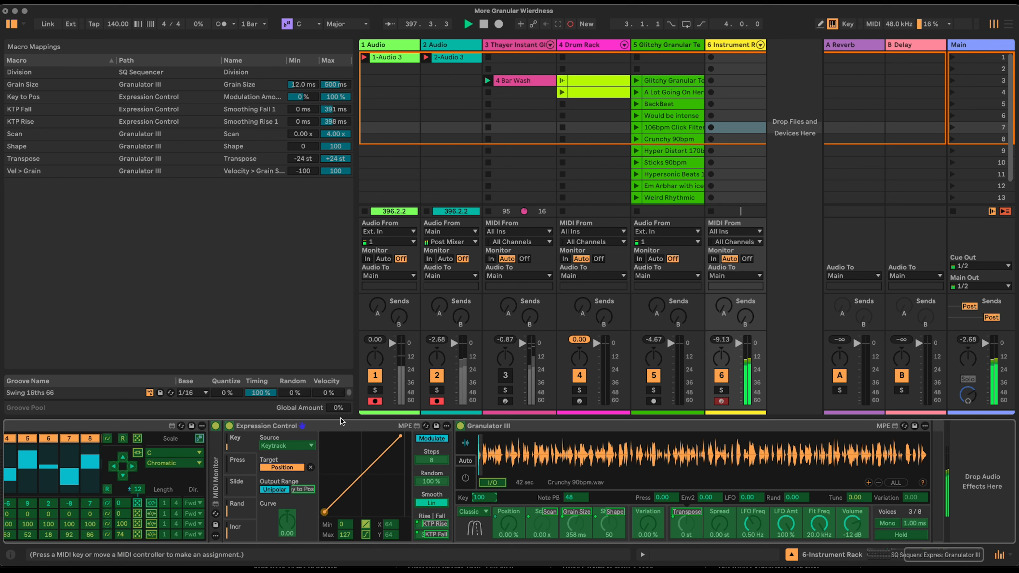
{"action": "right_click", "coordinate": [477, 498]}
{"action": "left_click", "coordinate": [542, 379]}
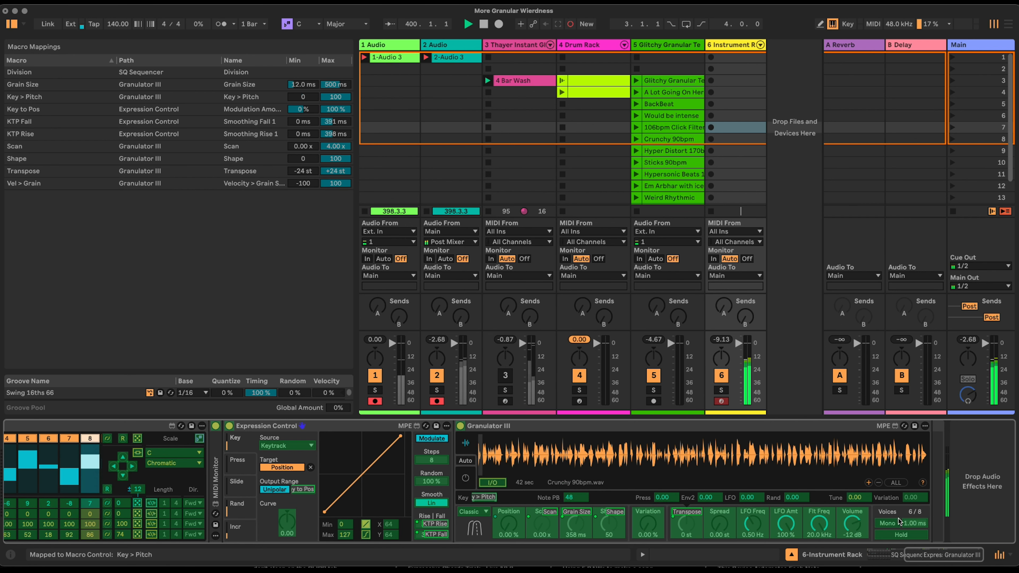
Step: Turn the Key > Pitch macro fully down, then set Key to Pos to 100 % and both KTP Rise and KTP Fall to 0 ms
{"action": "scroll", "coordinate": [314, 516], "scroll_direction": "left", "scroll_amount": 10}
{"action": "left_click_drag", "start_coordinate": [73, 522], "coordinate": [73, 568]}
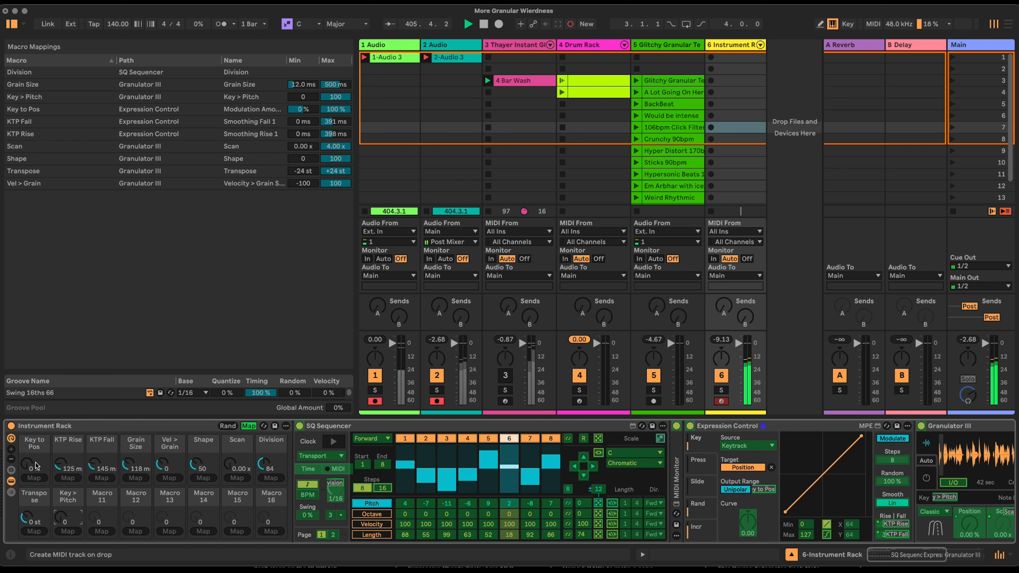
{"action": "left_click_drag", "start_coordinate": [62, 464], "coordinate": [95, 494]}
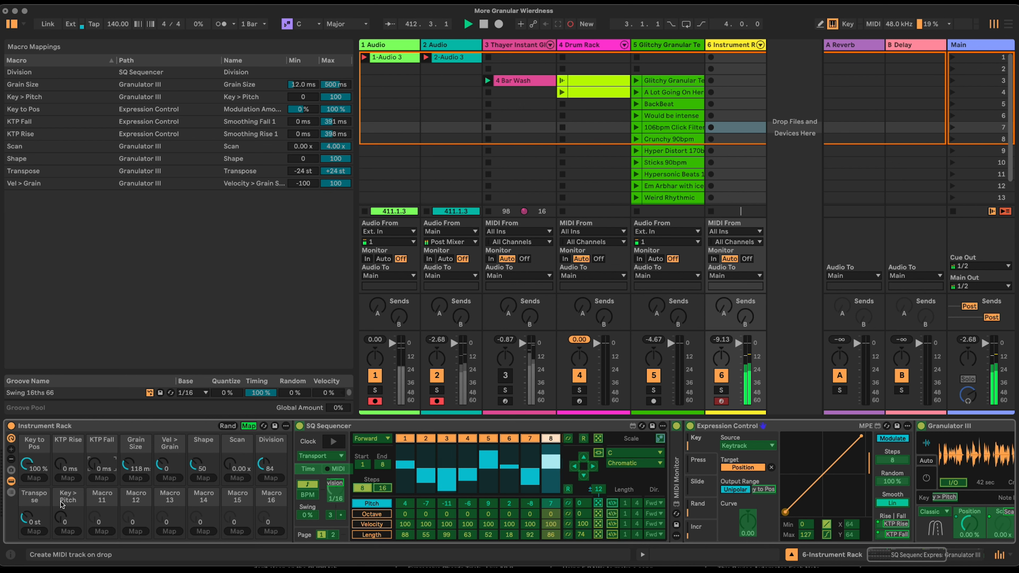
Step: Turn the Key to Pos macro down to 0 % and map Granulator III's Spread to Macro 11
{"action": "left_click_drag", "start_coordinate": [27, 464], "coordinate": [27, 494]}
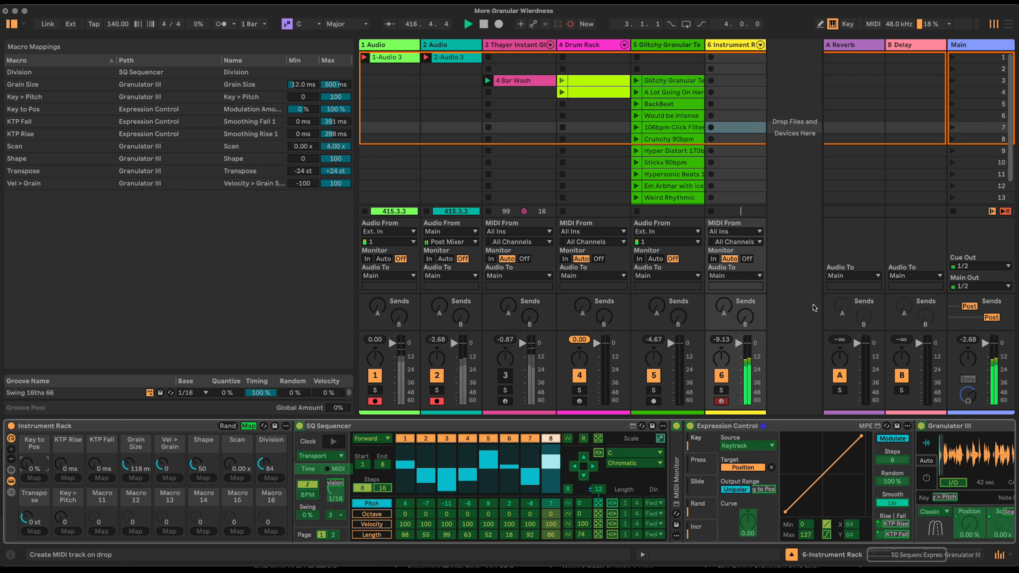
{"action": "left_click_drag", "start_coordinate": [911, 556], "coordinate": [935, 557]}
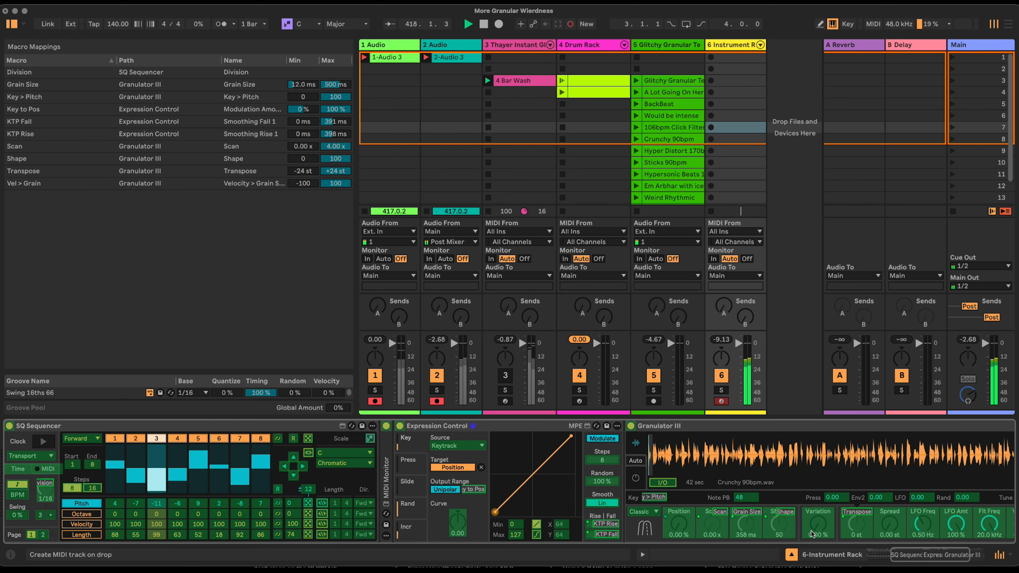
{"action": "right_click", "coordinate": [890, 525]}
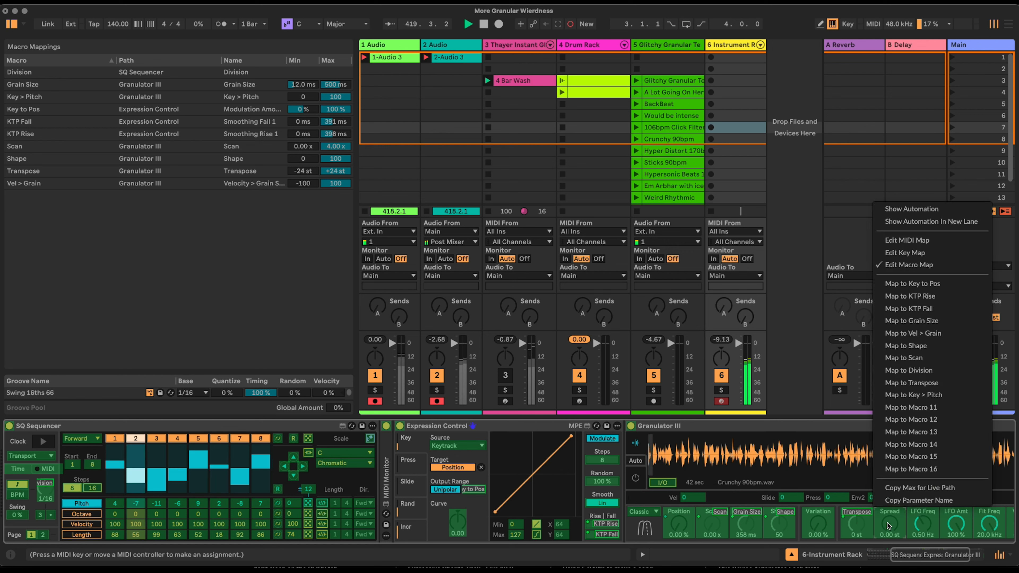
{"action": "left_click", "coordinate": [953, 408]}
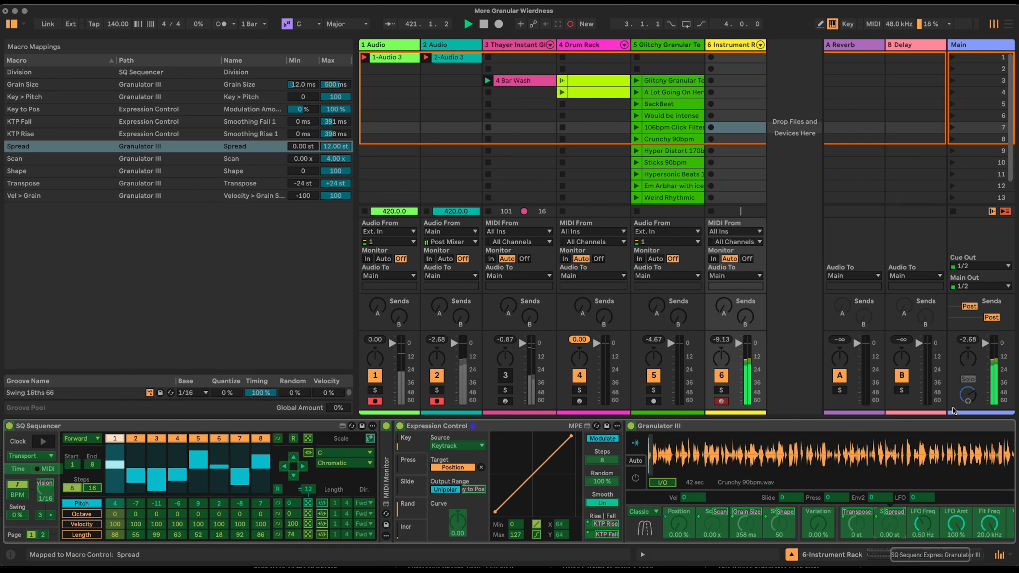
Step: Map Granulator III's Variation to Macro 12 and leave macro mapping mode
{"action": "right_click", "coordinate": [815, 522]}
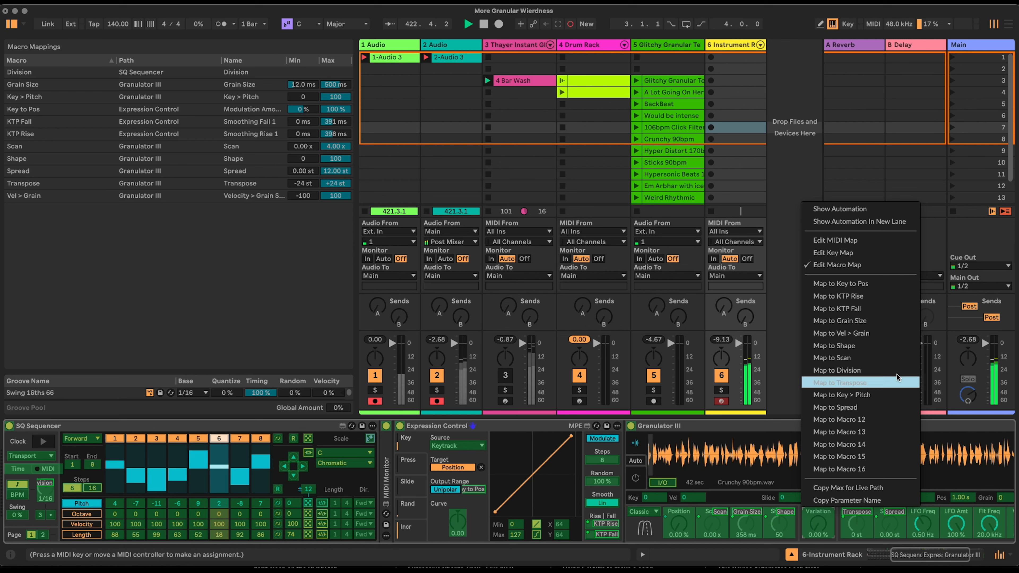
{"action": "left_click", "coordinate": [881, 419]}
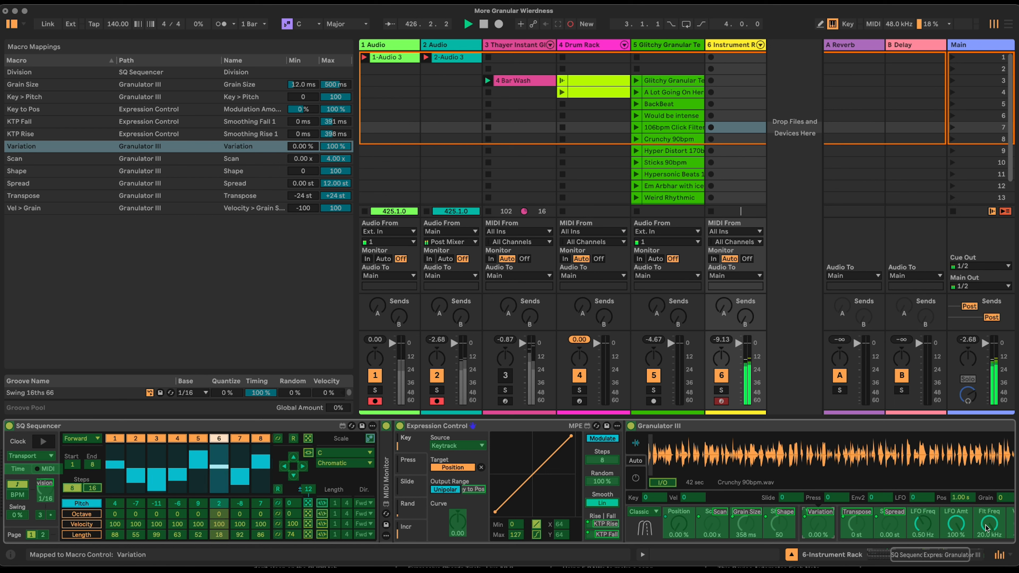
{"action": "left_click_drag", "start_coordinate": [952, 555], "coordinate": [922, 554]}
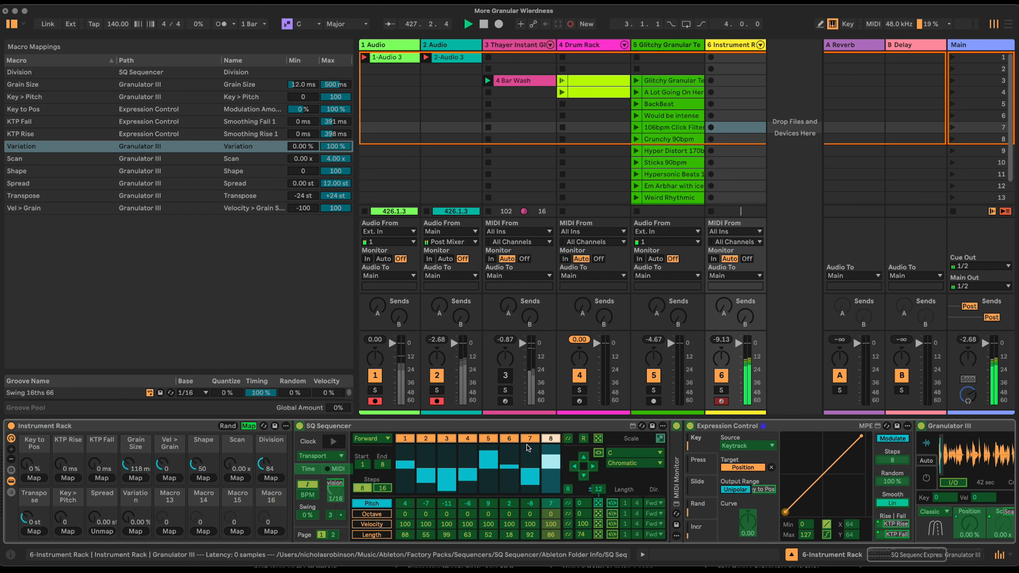
{"action": "left_click", "coordinate": [244, 429]}
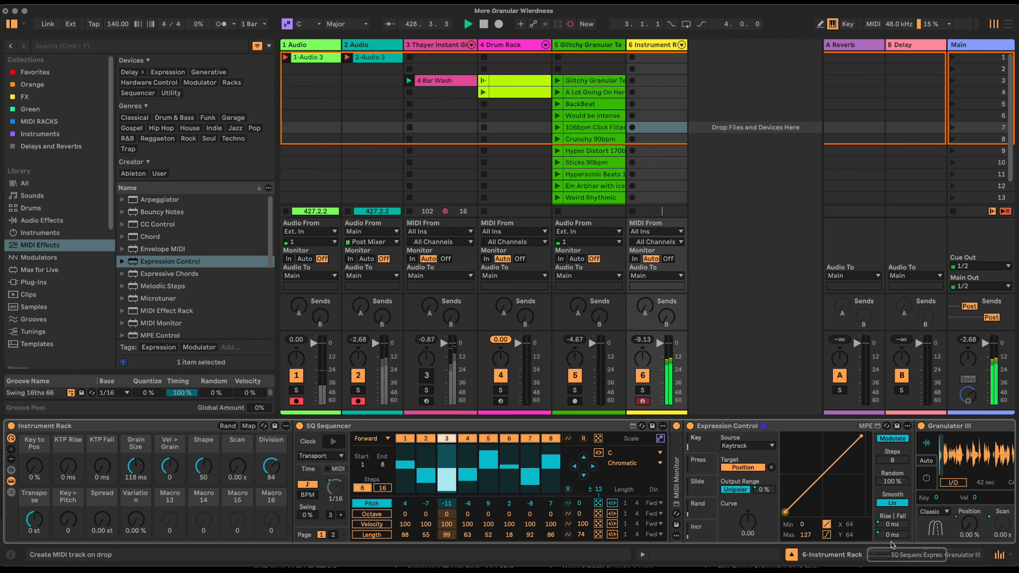
Step: Set the Grain amount of Granulator III's Variation to 100, then try out the Variation macro and return it to 0 %
{"action": "left_click_drag", "start_coordinate": [939, 556], "coordinate": [973, 557]}
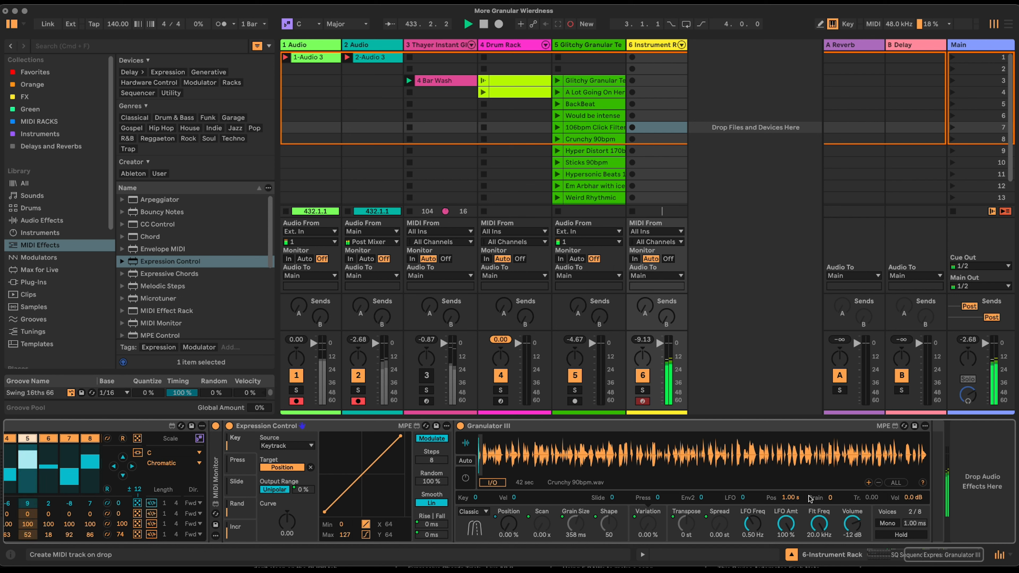
{"action": "left_click_drag", "start_coordinate": [829, 499], "coordinate": [823, 410]}
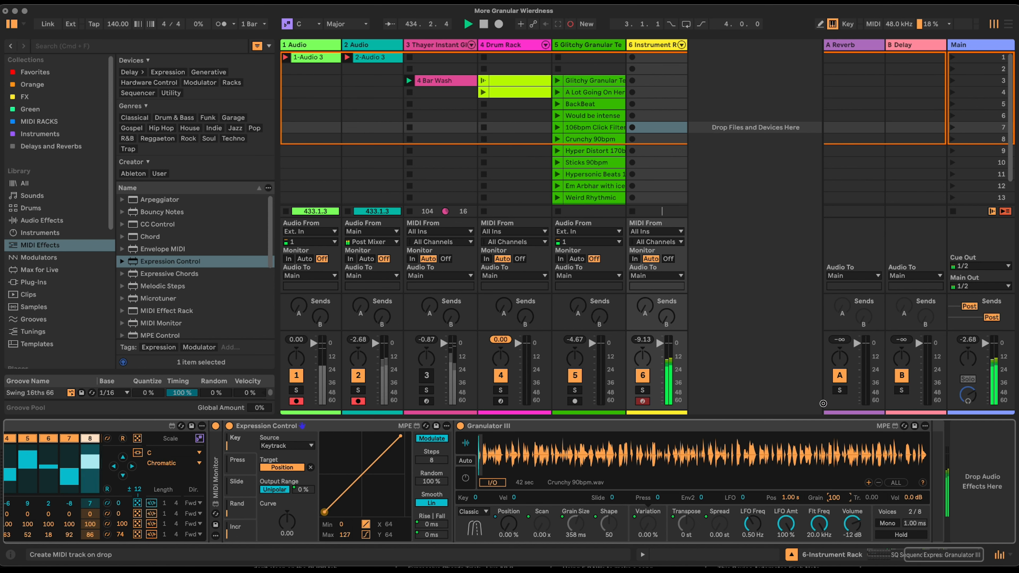
{"action": "left_click_drag", "start_coordinate": [939, 553], "coordinate": [902, 553]}
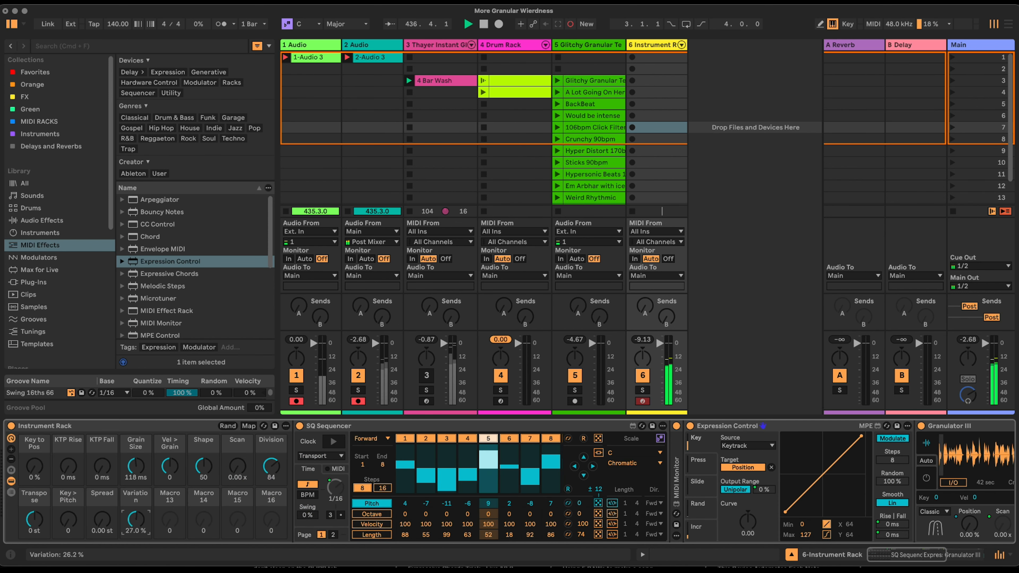
{"action": "mouse_move", "coordinate": [135, 520]}
{"action": "left_mouse_down"}
{"action": "mouse_move", "coordinate": [136, 461]}
{"action": "mouse_move", "coordinate": [136, 521]}
{"action": "left_mouse_up"}
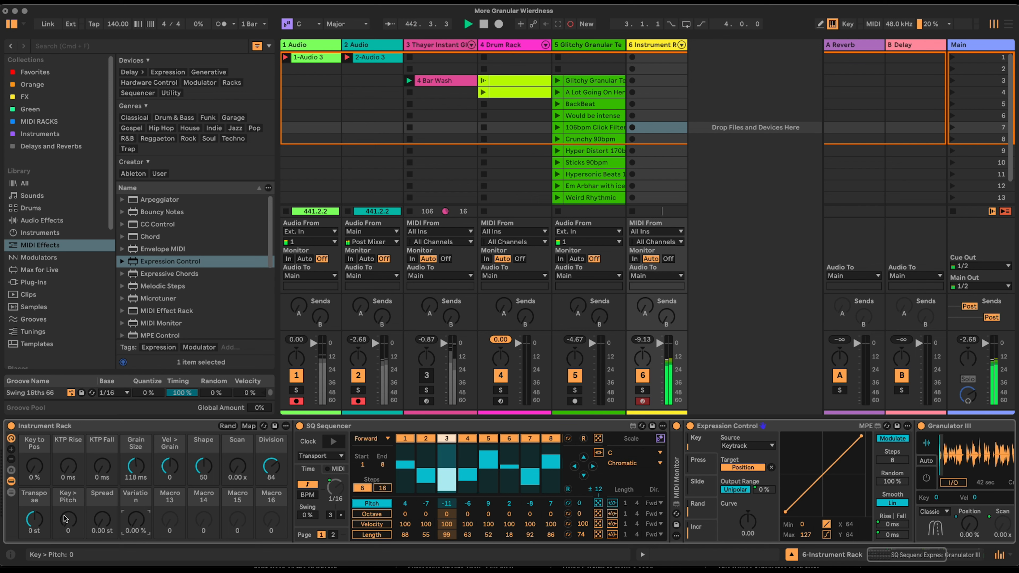
Step: Set the Key > Pitch macro to 52 and try out Key to Pos, leaving it at 0 %
{"action": "left_click_drag", "start_coordinate": [68, 520], "coordinate": [68, 499]}
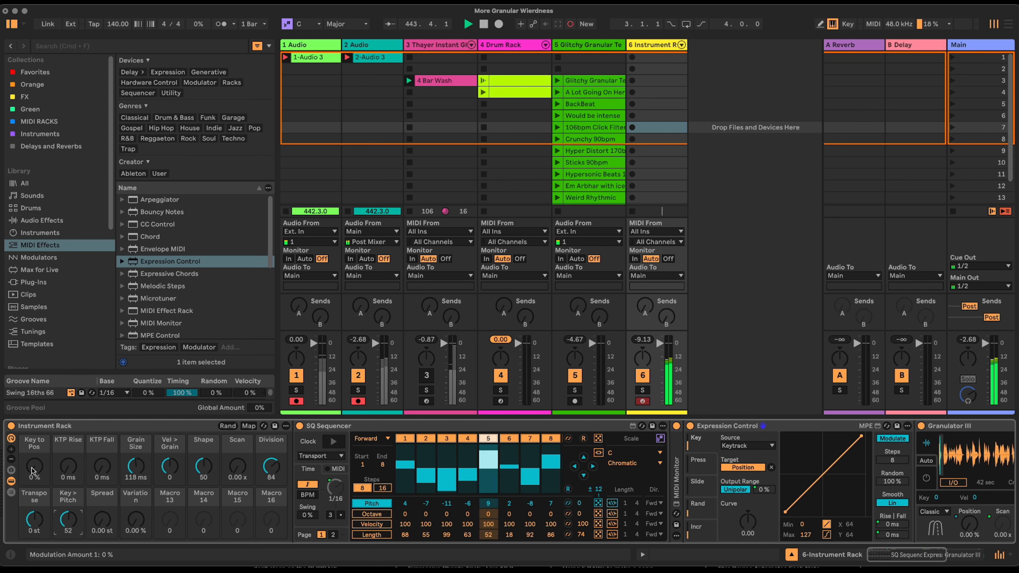
{"action": "mouse_move", "coordinate": [34, 467]}
{"action": "left_mouse_down"}
{"action": "mouse_move", "coordinate": [35, 452]}
{"action": "mouse_move", "coordinate": [35, 469]}
{"action": "left_mouse_up"}
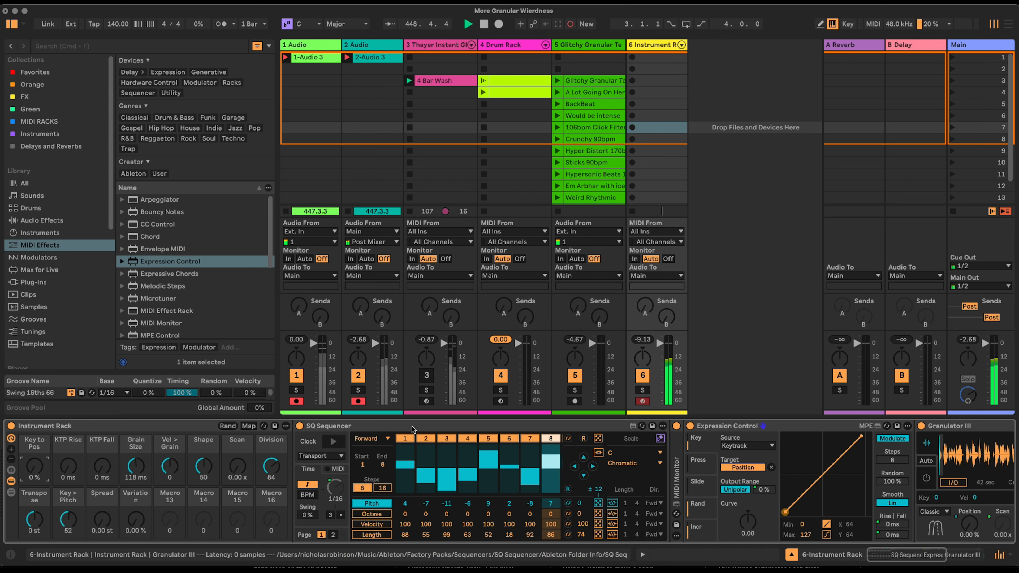
Step: Collapse SQ Sequencer and insert a Pitch MIDI effect between it and MIDI Monitor
{"action": "double_click", "coordinate": [375, 427]}
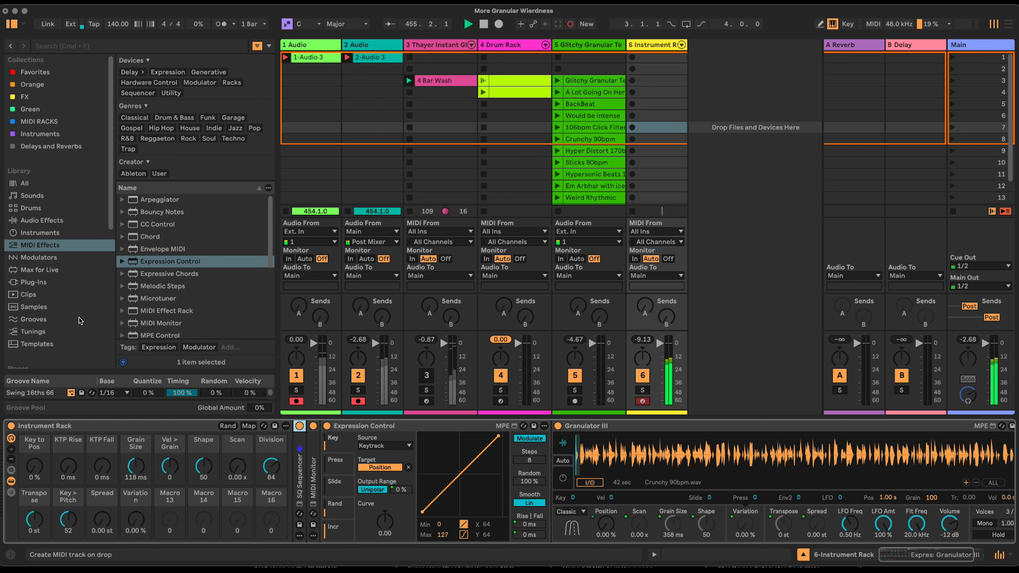
{"action": "scroll", "coordinate": [149, 296], "scroll_direction": "down", "scroll_amount": 4}
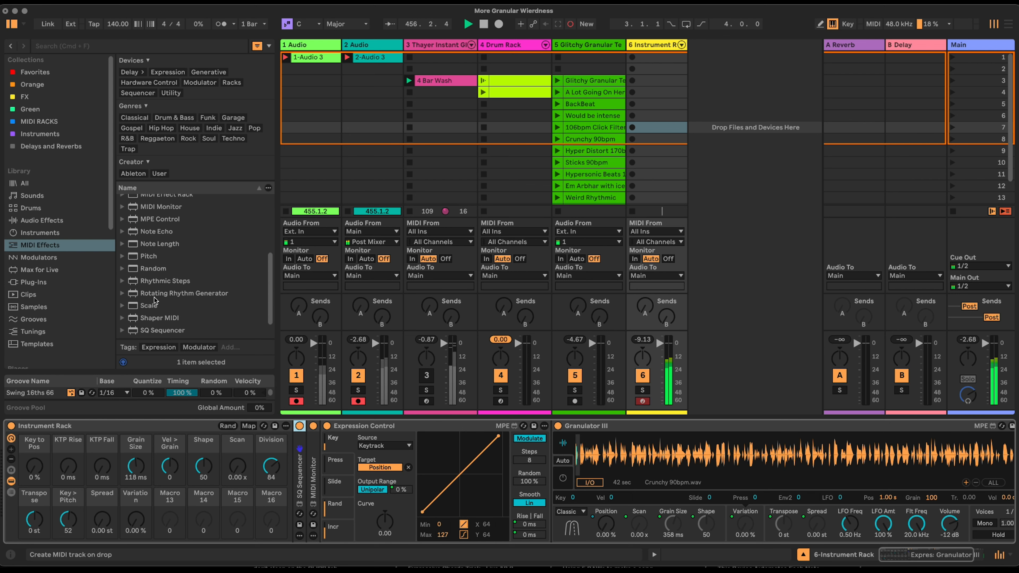
{"action": "scroll", "coordinate": [154, 300], "scroll_direction": "up", "scroll_amount": 1}
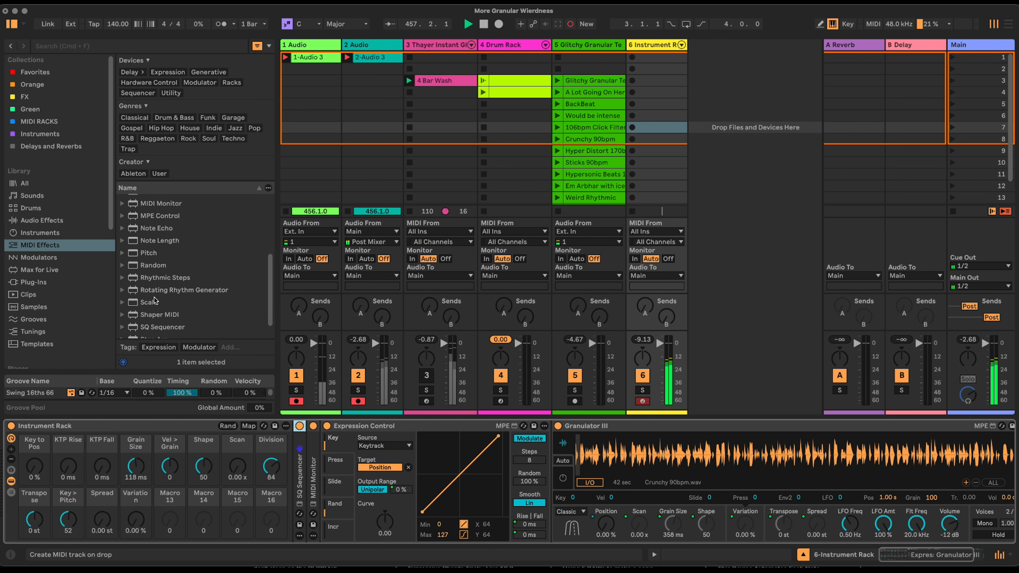
{"action": "left_click", "coordinate": [149, 254]}
{"action": "left_click_drag", "start_coordinate": [152, 256], "coordinate": [309, 486]}
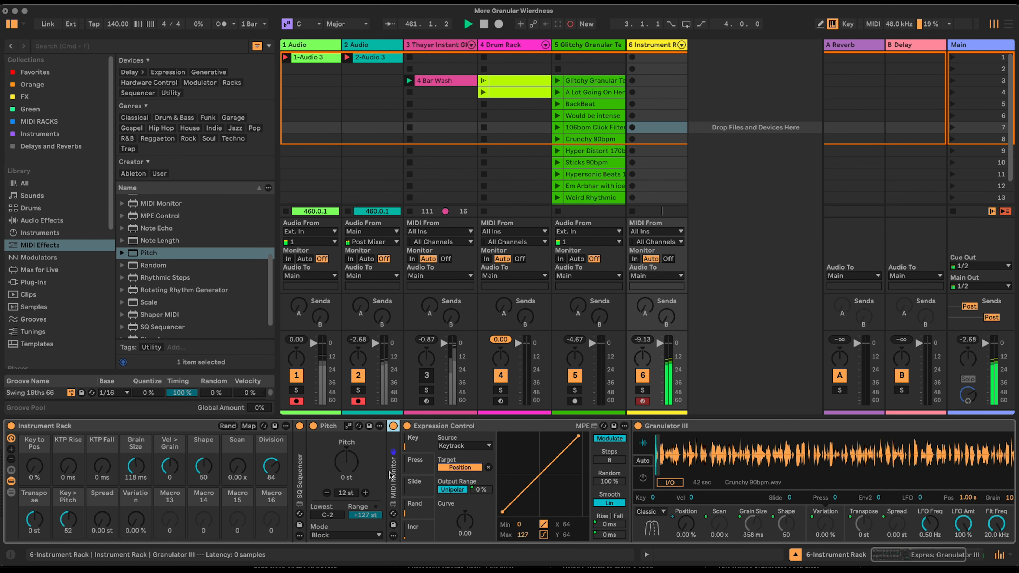
Step: Group the Pitch device into a MIDI Effect Rack and show its chain list with the chain select editor
{"action": "left_click", "coordinate": [326, 431]}
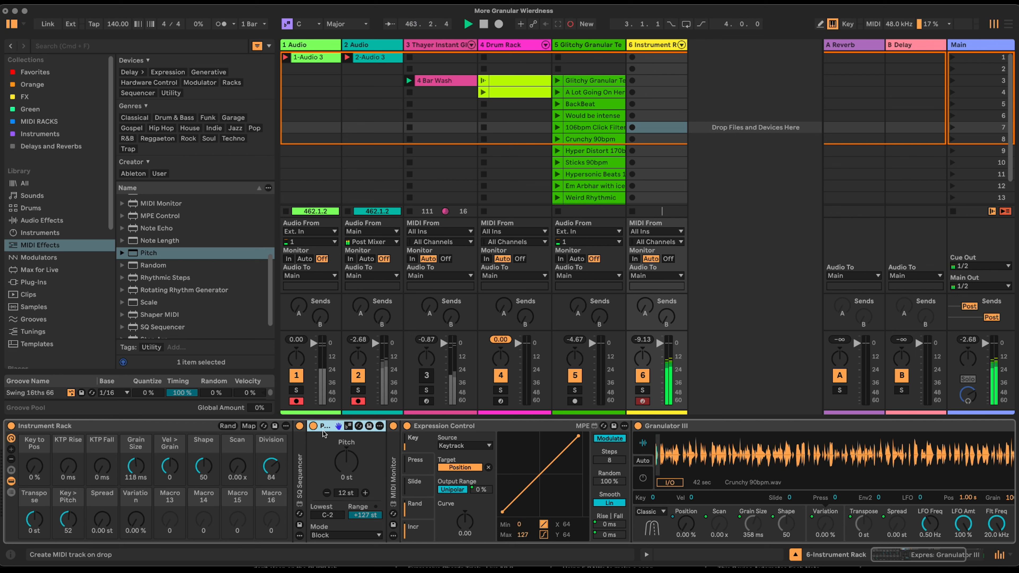
{"action": "key", "text": "super+g"}
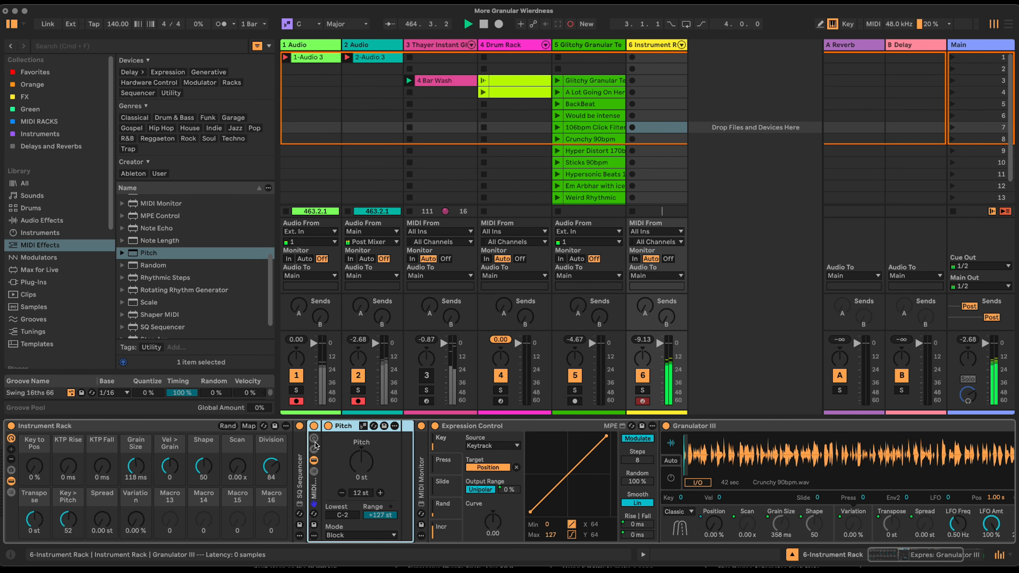
{"action": "left_click", "coordinate": [314, 472]}
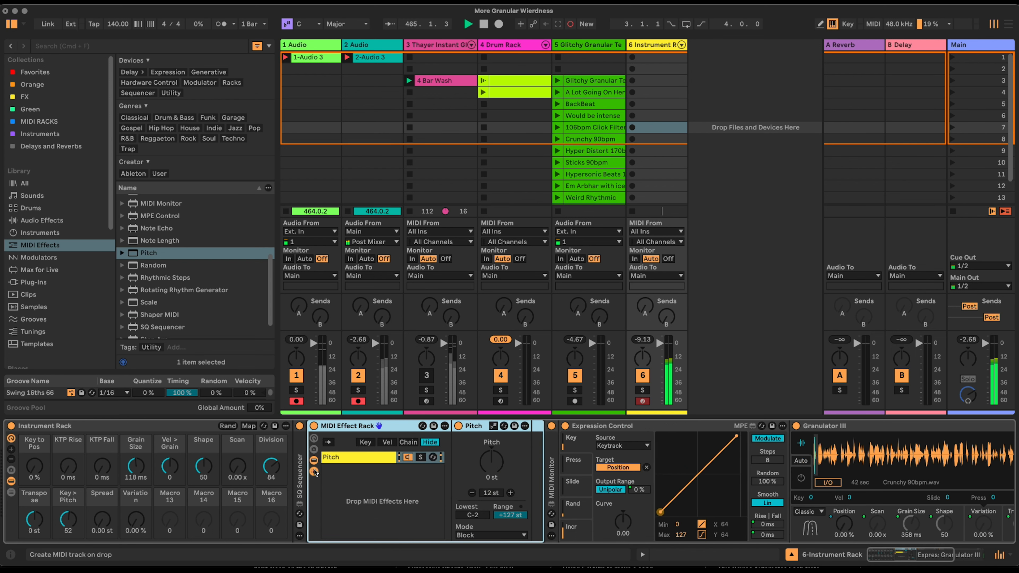
{"action": "left_click", "coordinate": [409, 441]}
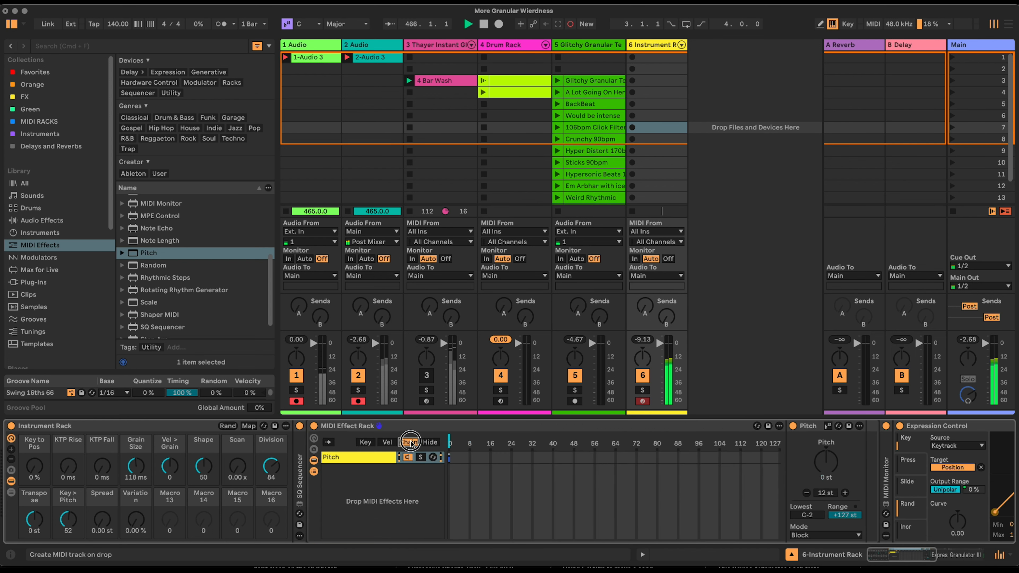
Step: Create an empty chain in the MIDI Effect Rack and place it above the Pitch chain
{"action": "right_click", "coordinate": [352, 499]}
{"action": "left_click", "coordinate": [385, 549]}
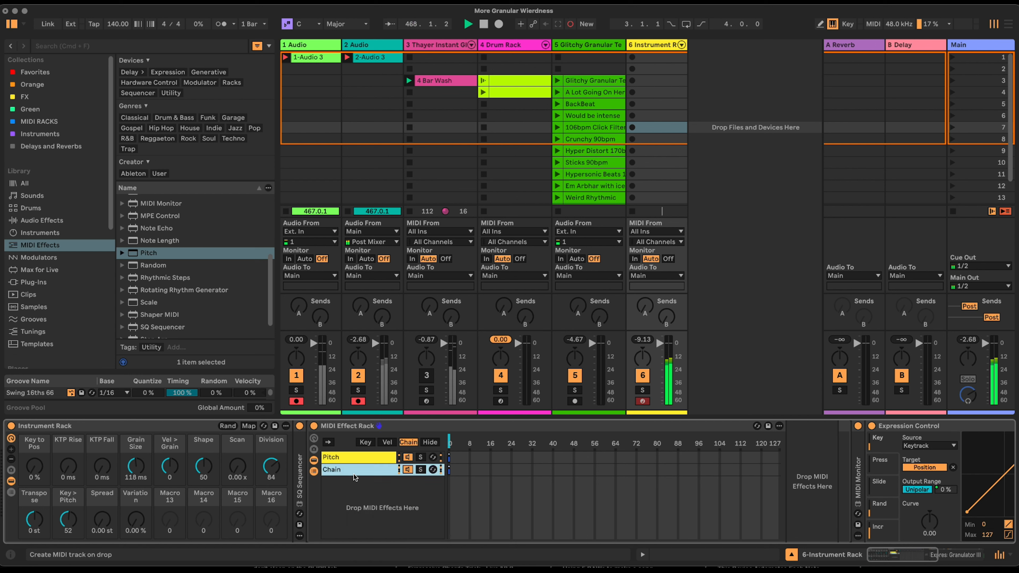
{"action": "mouse_move", "coordinate": [378, 469]}
{"action": "left_mouse_down"}
{"action": "mouse_move", "coordinate": [376, 453]}
{"action": "mouse_move", "coordinate": [377, 463]}
{"action": "left_mouse_up"}
Step: Move the Pitch chain's select zone to 1 and map the Chain Selector to the MIDI Effect Rack's Macro 1
{"action": "left_click", "coordinate": [449, 470]}
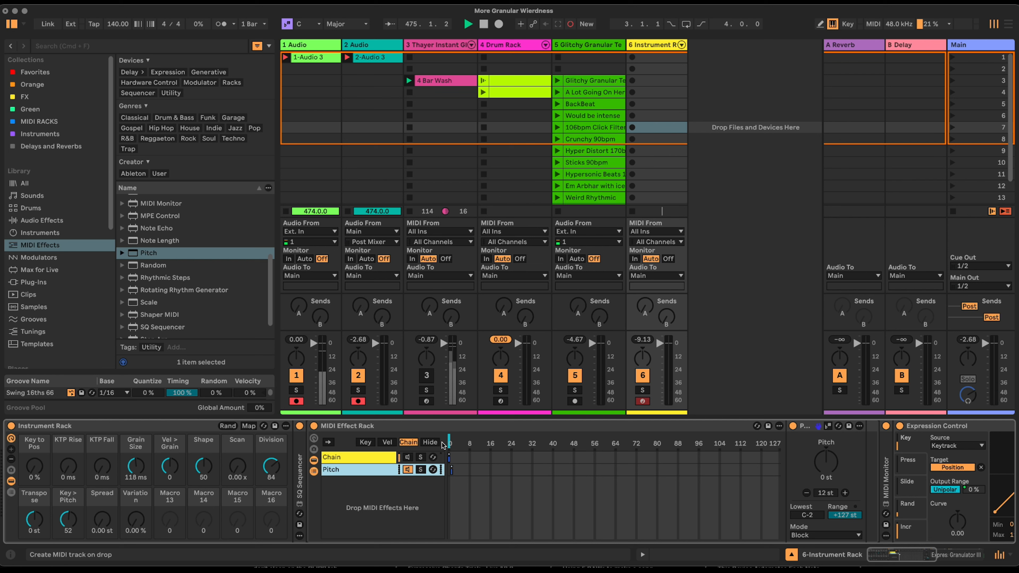
{"action": "left_click_drag", "start_coordinate": [448, 443], "coordinate": [452, 444]}
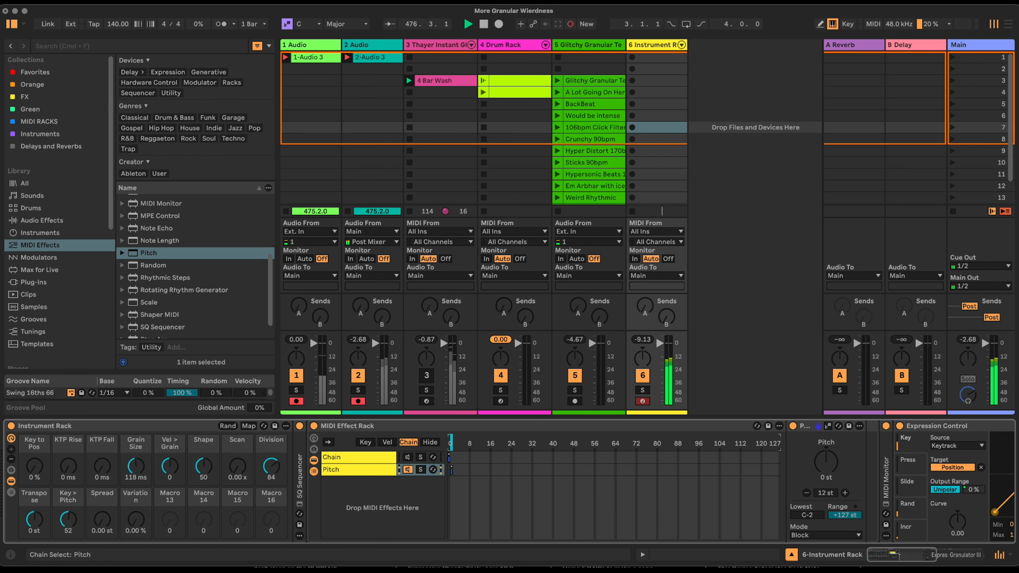
{"action": "right_click", "coordinate": [452, 443]}
{"action": "left_click", "coordinate": [530, 260]}
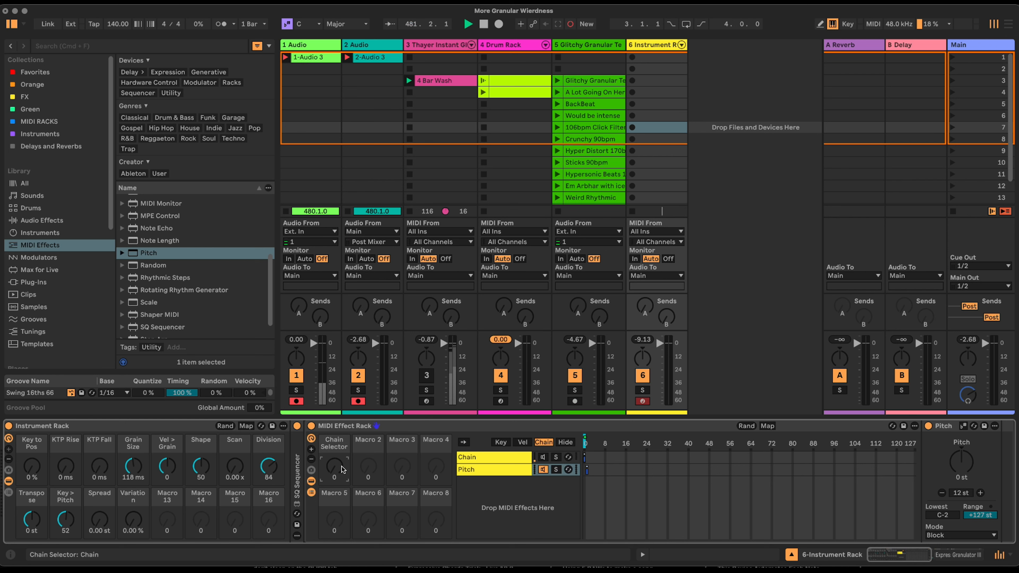
Step: Rename the MIDI Effect Rack's Chain Selector macro to Note Chance and map it to Macro 13 of the Instrument Rack
{"action": "key", "text": "super+r"}
{"action": "type", "text": "Note Chance"}
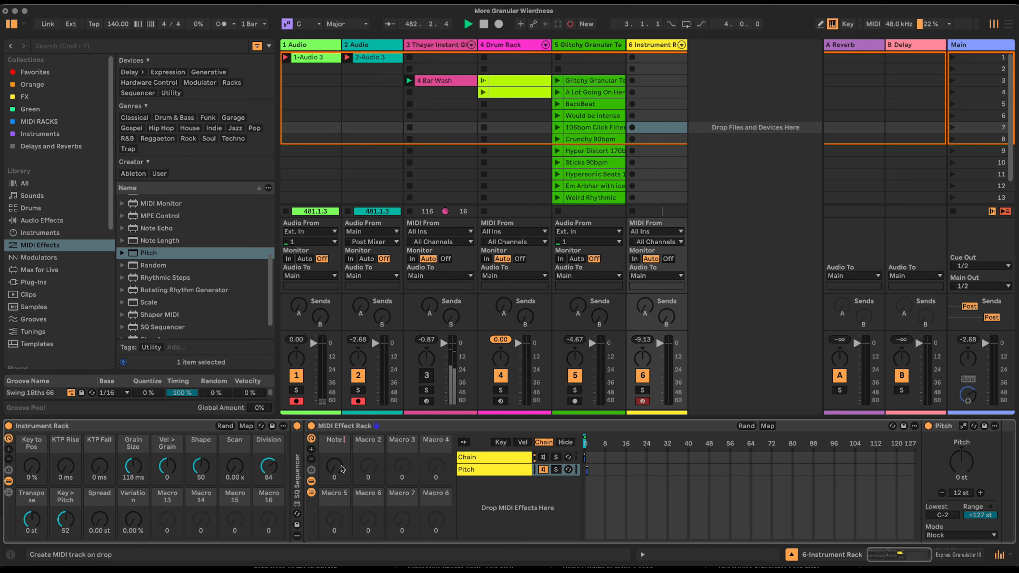
{"action": "key", "text": "Return"}
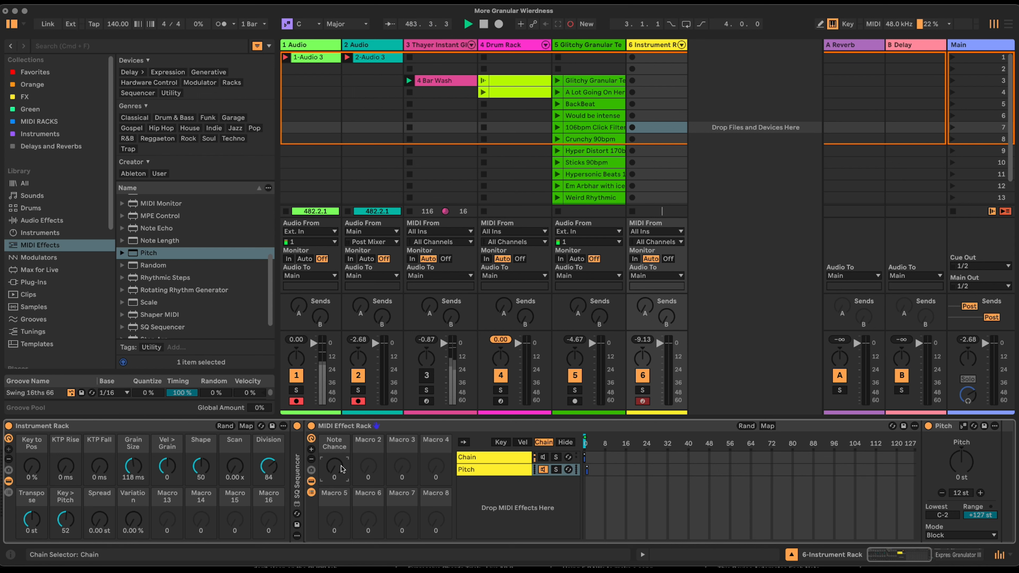
{"action": "right_click", "coordinate": [341, 466]}
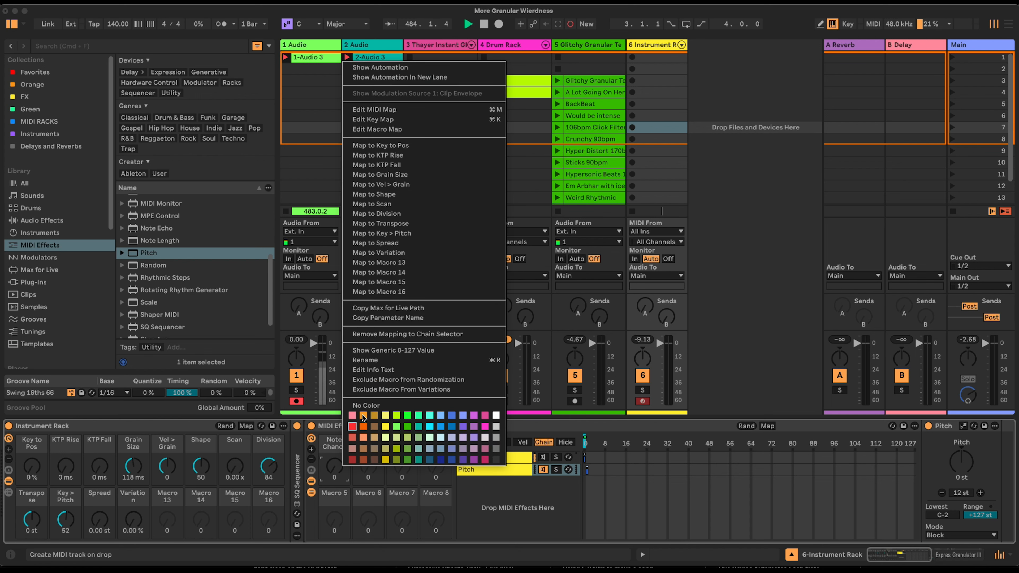
{"action": "left_click", "coordinate": [457, 262]}
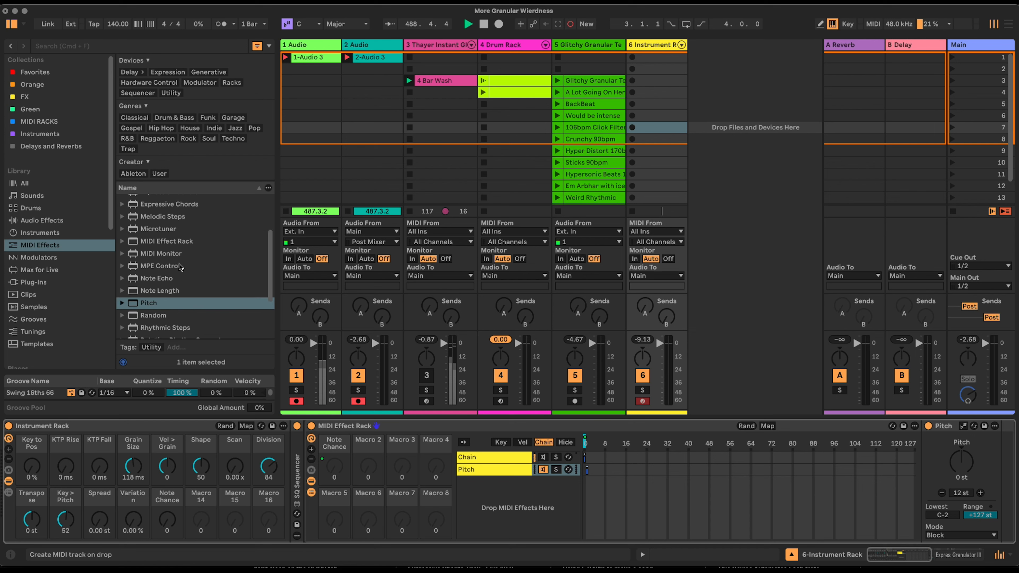
Step: Insert an Expression Control between SQ Sequencer and the MIDI Effect Rack, with Source Random, Bipolar output and Random at 100 %
{"action": "scroll", "coordinate": [244, 278], "scroll_direction": "up", "scroll_amount": 5}
{"action": "left_click_drag", "start_coordinate": [160, 236], "coordinate": [302, 488]}
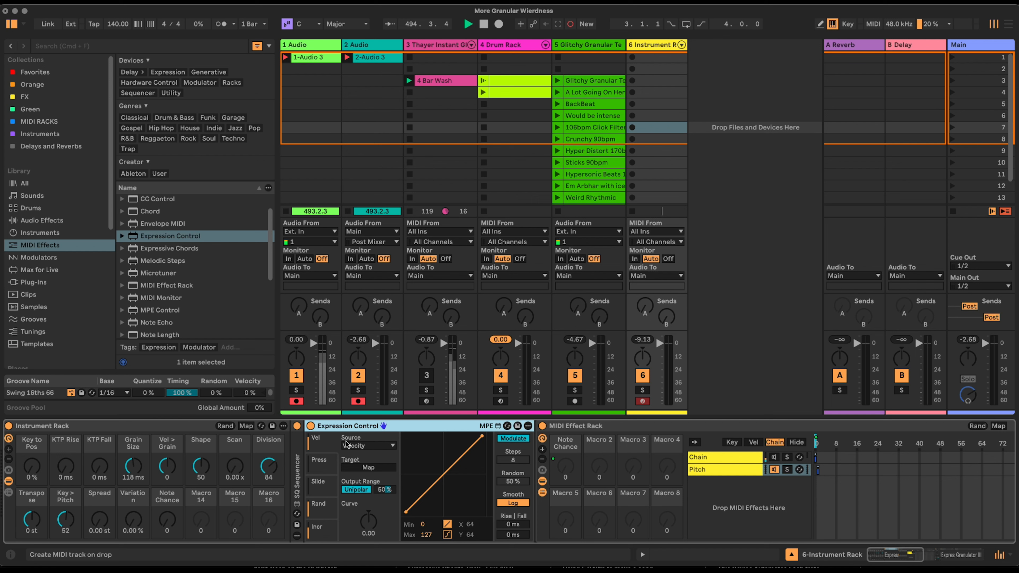
{"action": "left_click", "coordinate": [362, 443]}
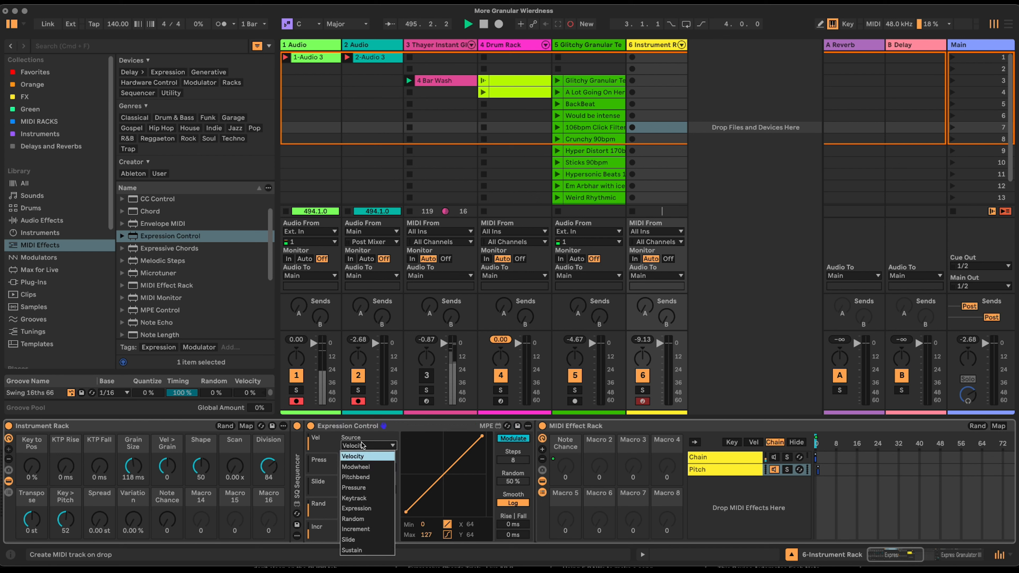
{"action": "left_click", "coordinate": [376, 522]}
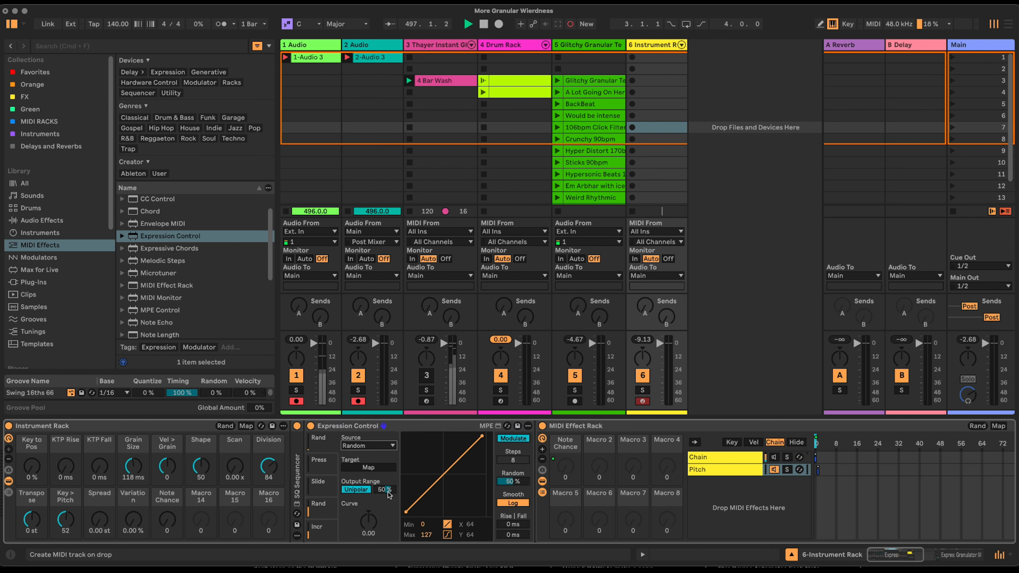
{"action": "left_click", "coordinate": [359, 496]}
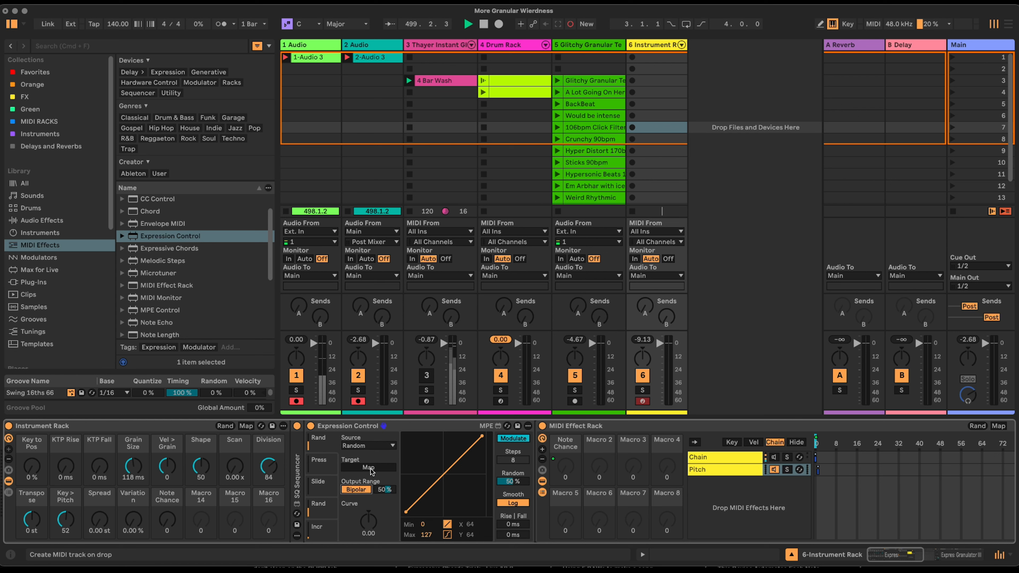
{"action": "left_click_drag", "start_coordinate": [517, 481], "coordinate": [517, 457]}
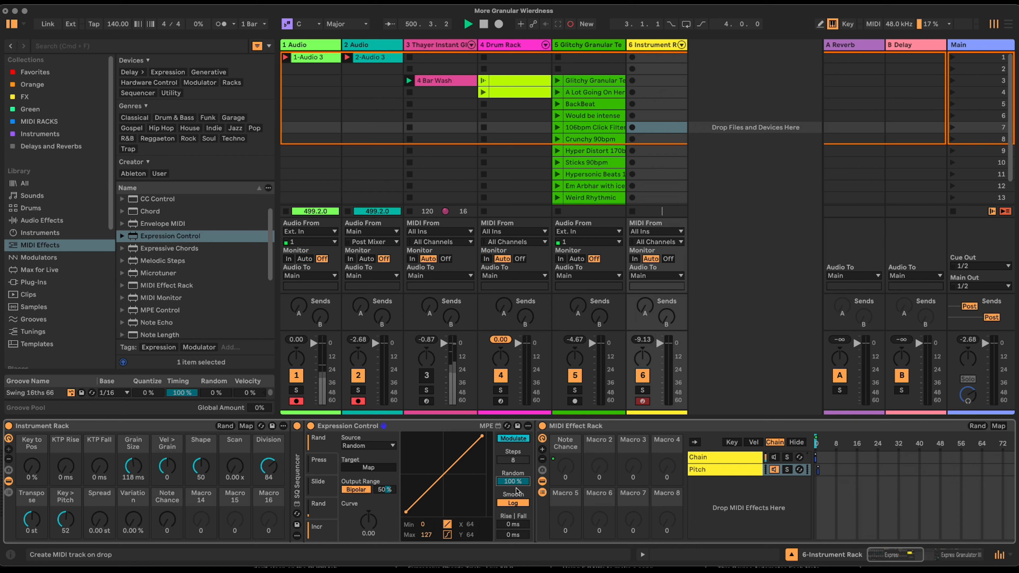
Step: Set the random Expression Control's smoothing to Lin and map its output to the Note Chance macro
{"action": "left_click", "coordinate": [516, 504]}
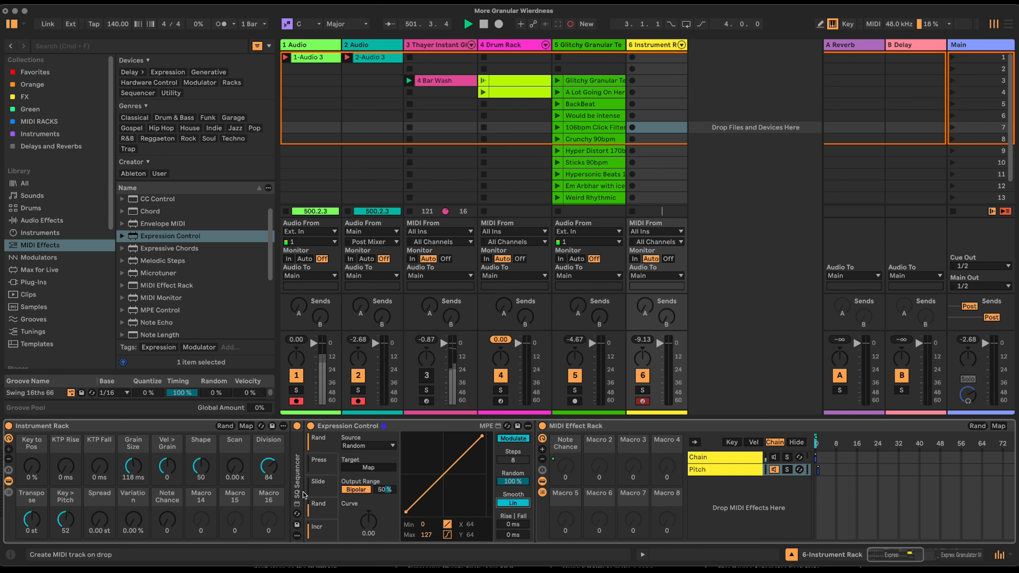
{"action": "left_click", "coordinate": [379, 468]}
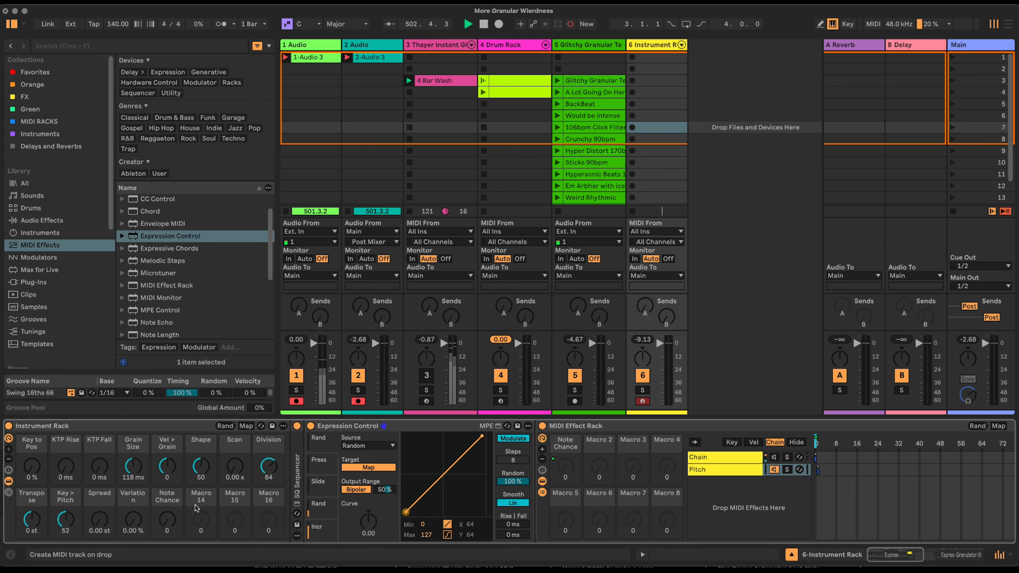
{"action": "left_click", "coordinate": [171, 530]}
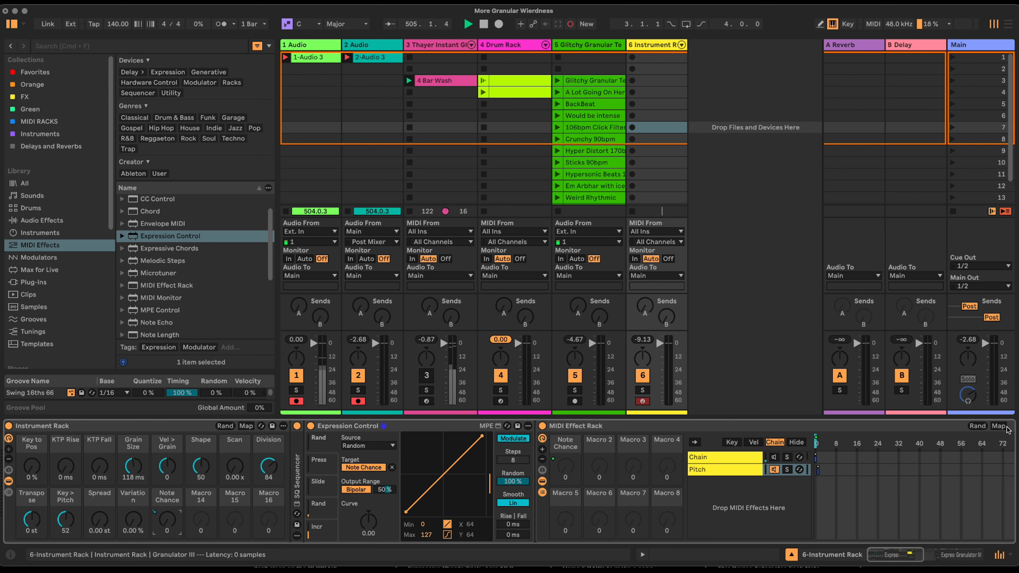
Step: Limit the Chain Selector's Note Chance mapping to a maximum of 1 and try out the Note Chance macro
{"action": "left_click", "coordinate": [999, 426]}
{"action": "left_click", "coordinate": [338, 72]}
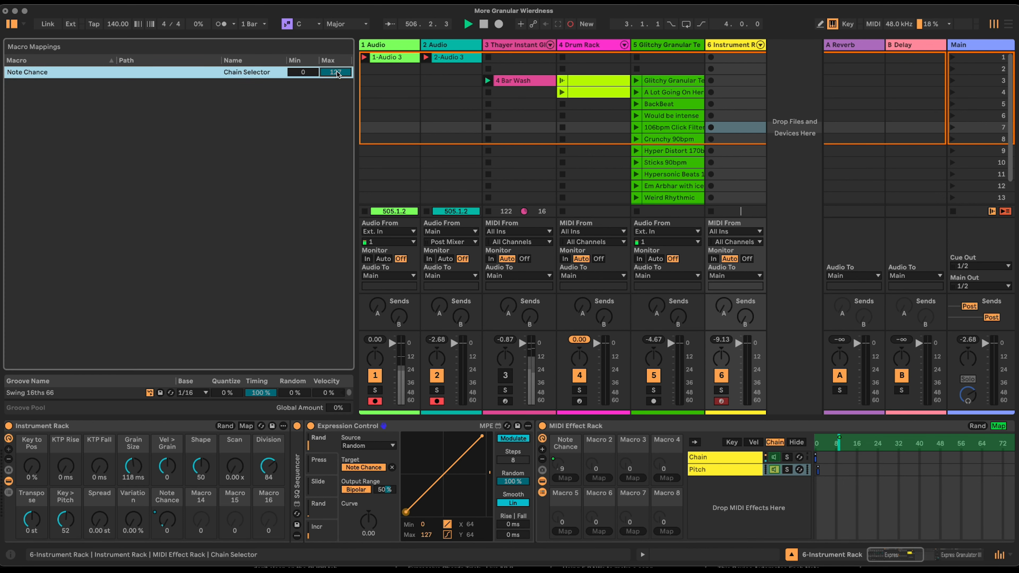
{"action": "type", "text": "1"}
{"action": "key", "text": "Return"}
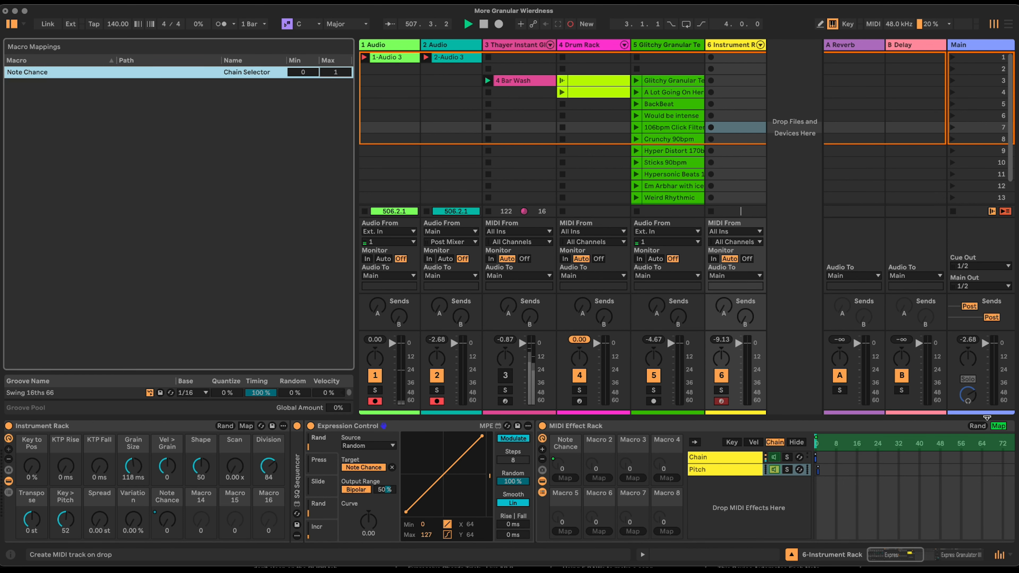
{"action": "left_click", "coordinate": [998, 426]}
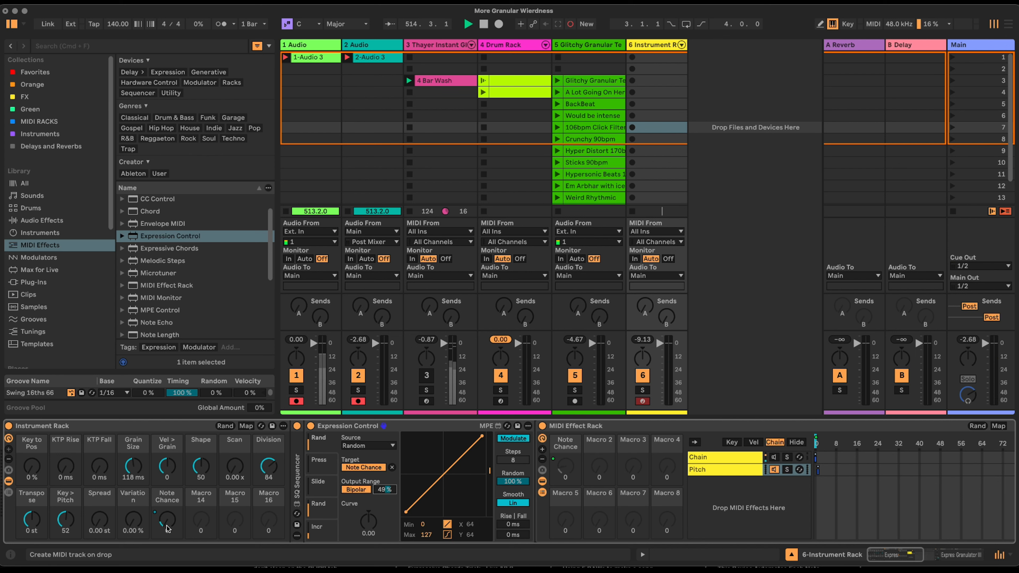
{"action": "left_click_drag", "start_coordinate": [168, 530], "coordinate": [169, 527]}
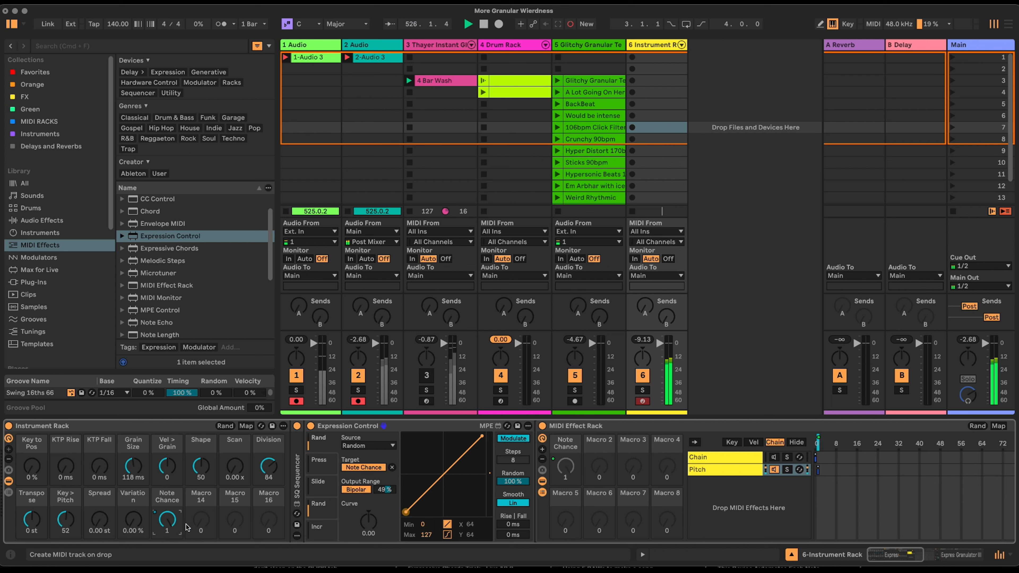
Step: Collapse the first Expression Control and the MIDI Effect Rack holding the Pitch chain
{"action": "double_click", "coordinate": [363, 424]}
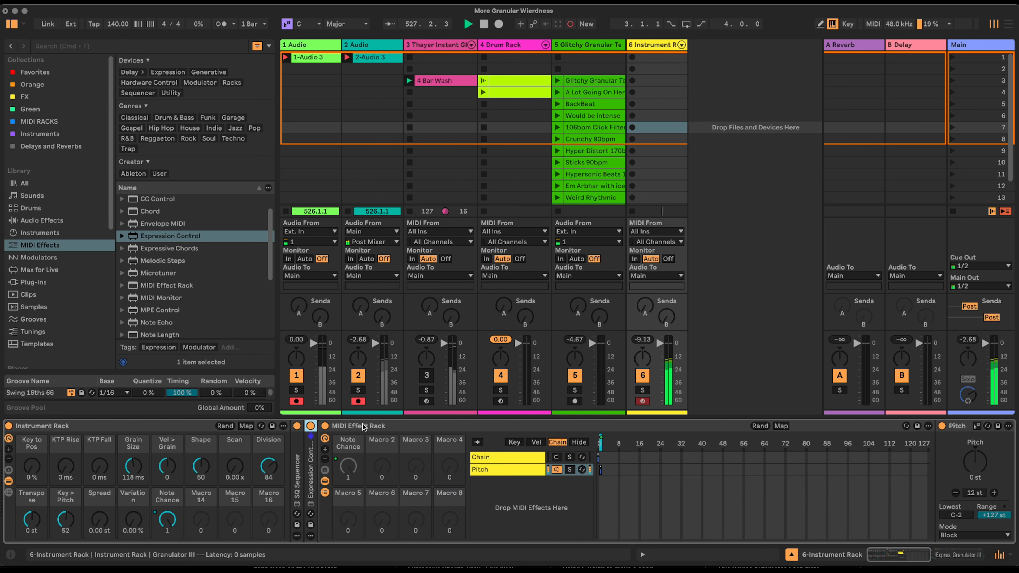
{"action": "left_click", "coordinate": [363, 424]}
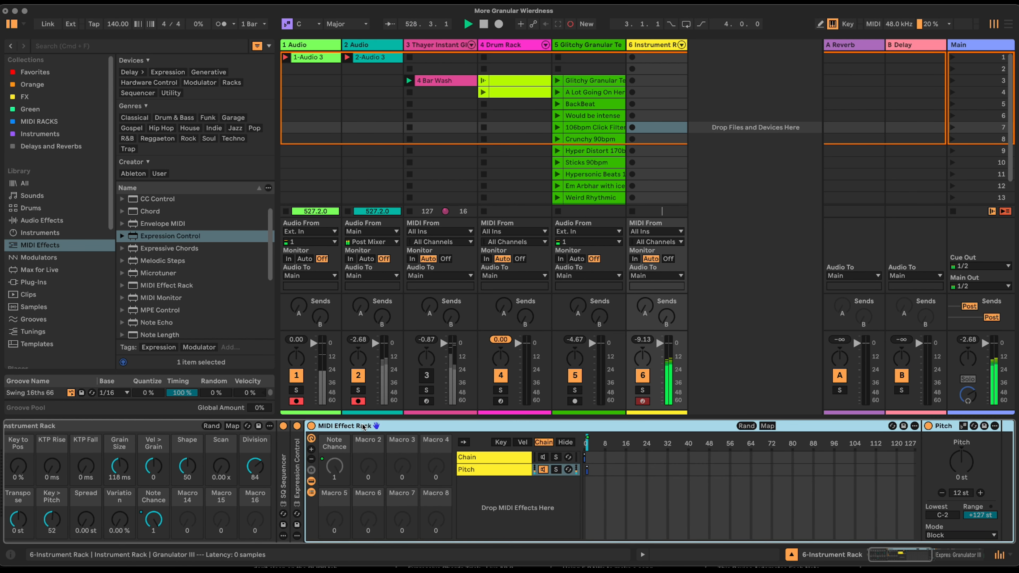
{"action": "left_click", "coordinate": [345, 425]}
{"action": "double_click", "coordinate": [344, 426]}
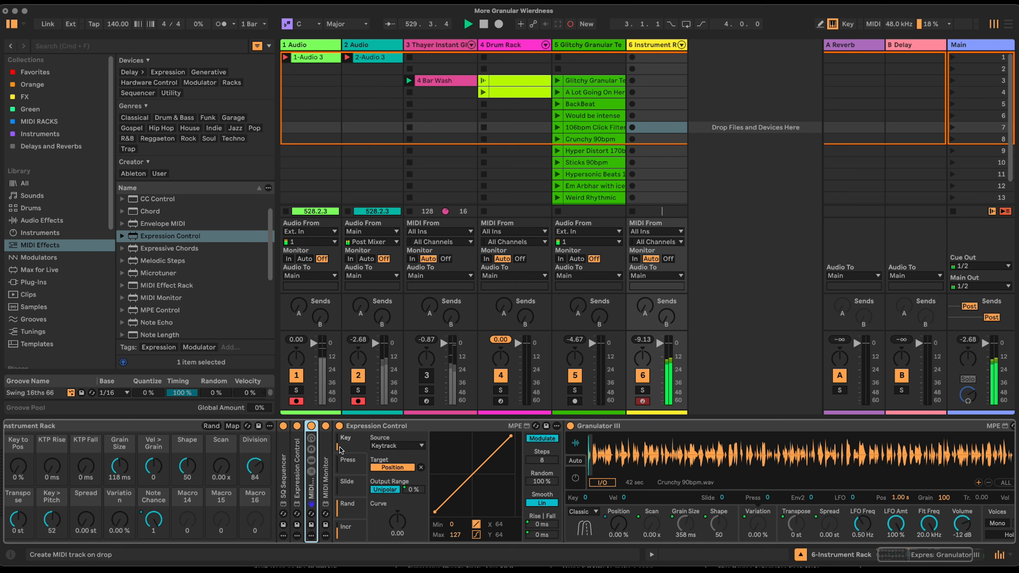
Step: Insert a Note Length device between the second Expression Control and Granulator III and enable Latch
{"action": "left_click", "coordinate": [371, 425]}
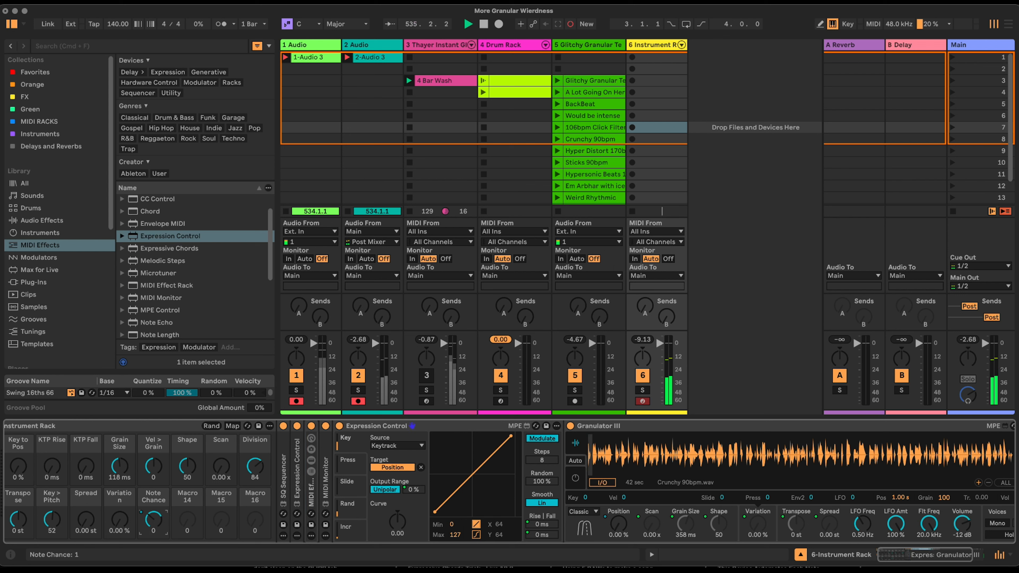
{"action": "left_click", "coordinate": [59, 221]}
{"action": "left_click", "coordinate": [57, 245]}
{"action": "left_click_drag", "start_coordinate": [155, 302], "coordinate": [564, 451]}
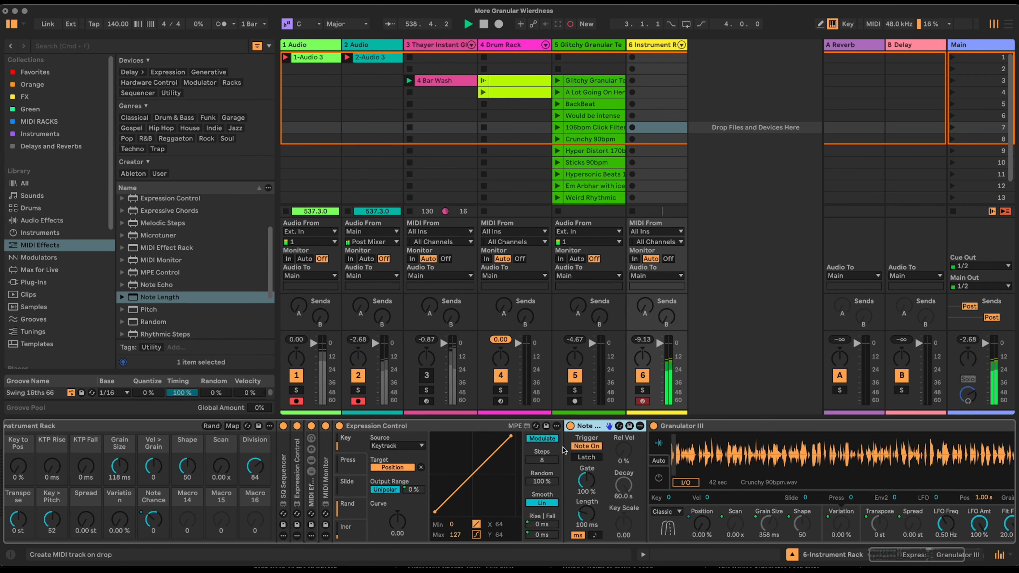
{"action": "left_click", "coordinate": [587, 458]}
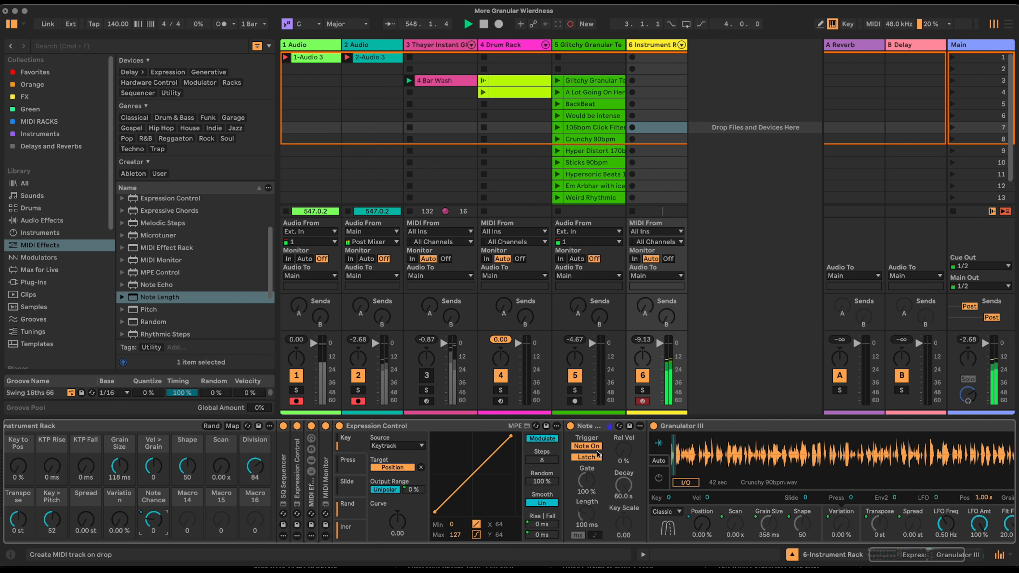
Step: Group Note Length into its own MIDI Effect Rack and map its device activator to the rack's Macro 1
{"action": "left_click", "coordinate": [592, 428]}
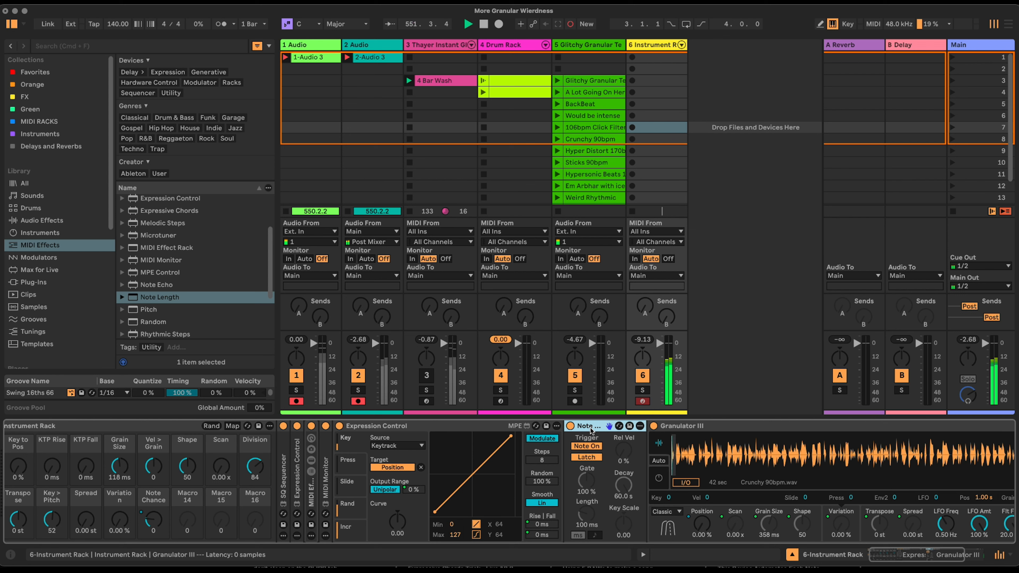
{"action": "key", "text": "super+g"}
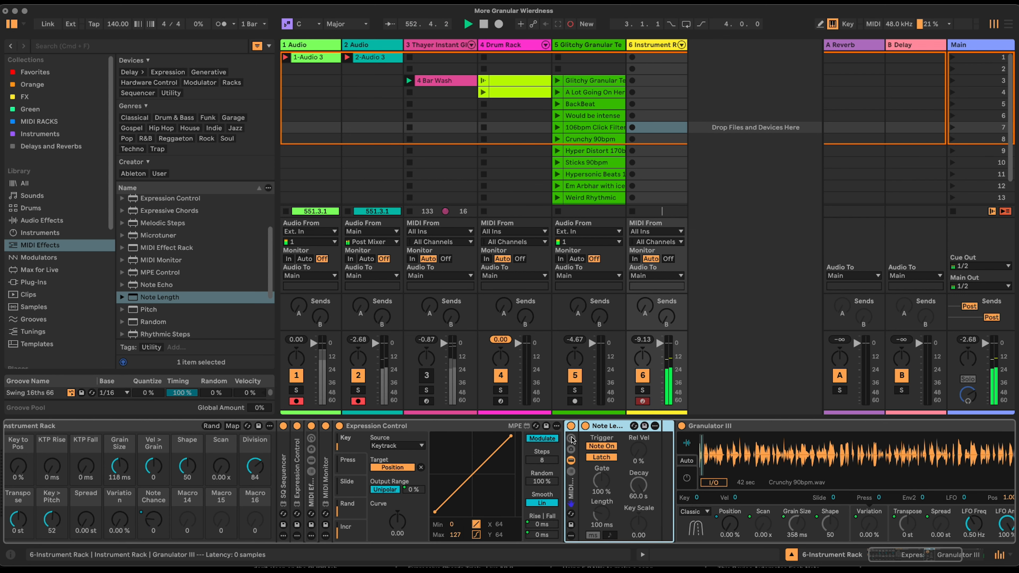
{"action": "left_click", "coordinate": [572, 439]}
{"action": "right_click", "coordinate": [768, 439]}
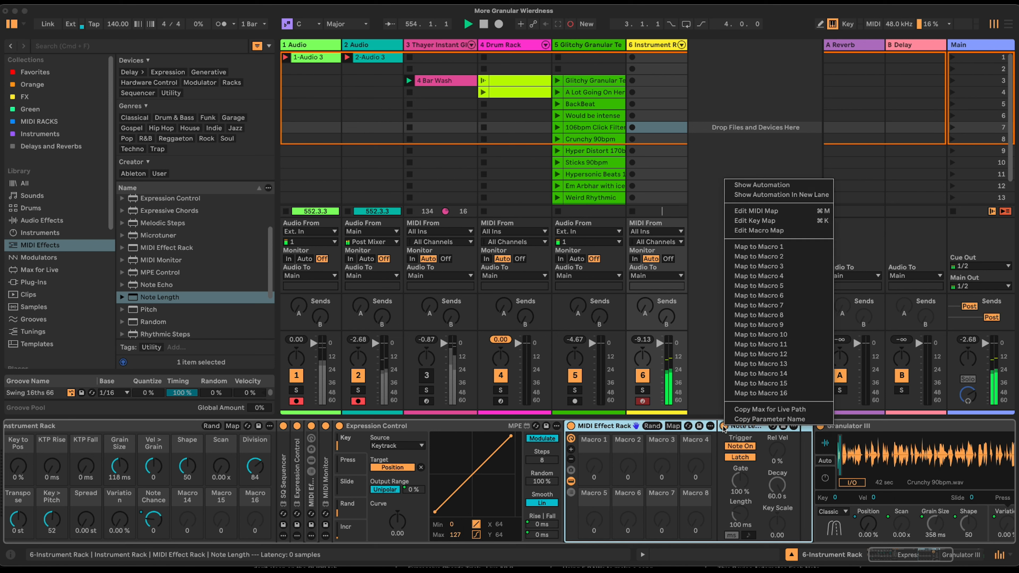
{"action": "left_click", "coordinate": [821, 246]}
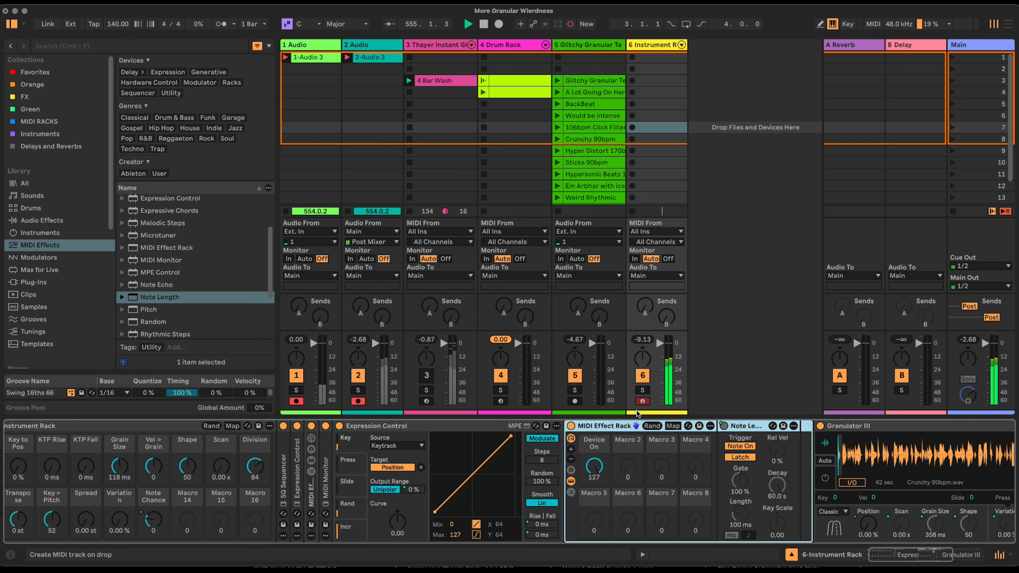
Step: Rename the Note Length rack's Device On macro to Latch Chance
{"action": "key", "text": "super+r"}
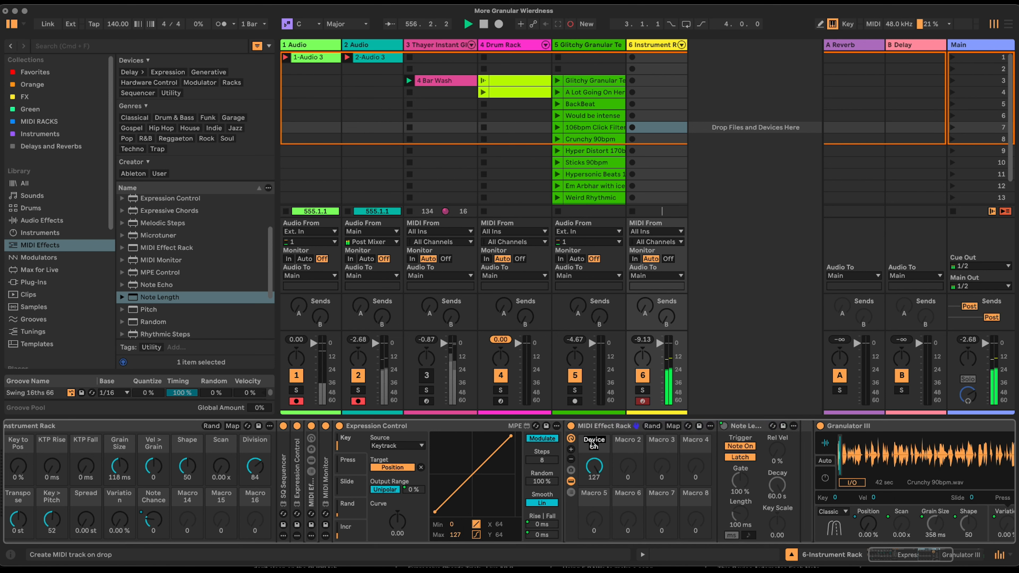
{"action": "type", "text": "Latch C"}
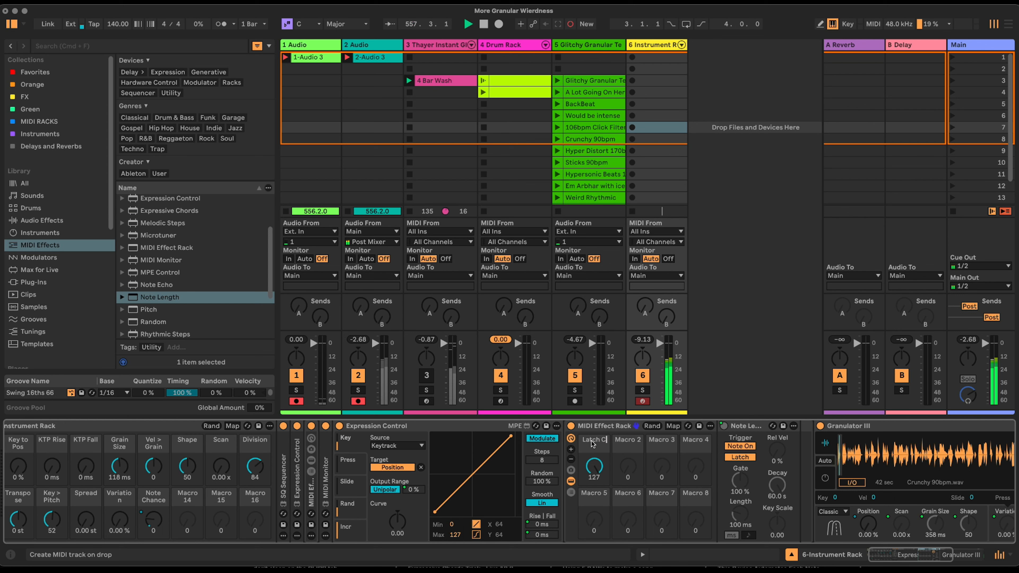
{"action": "type", "text": "hance"}
{"action": "key", "text": "Return"}
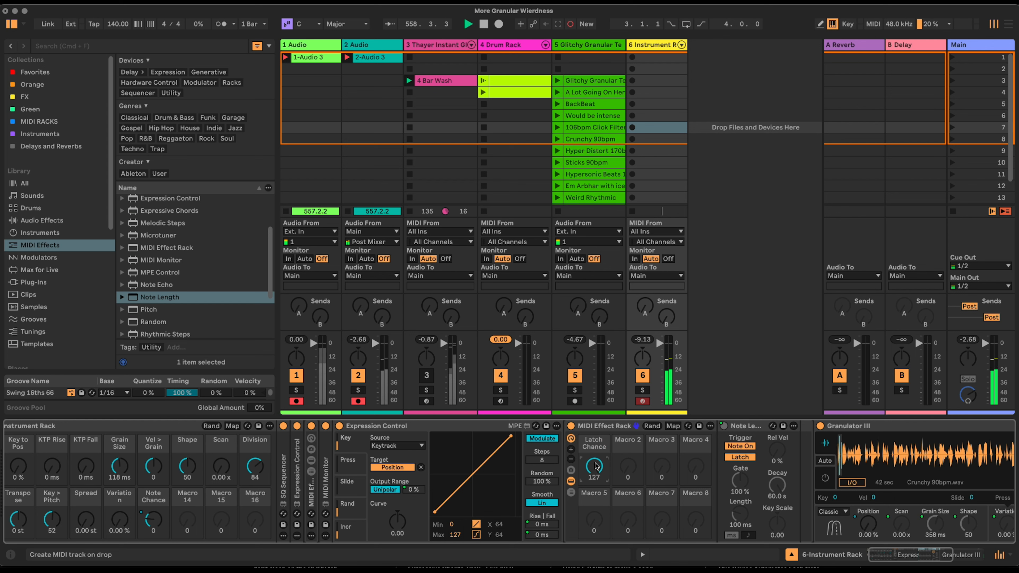
Step: Turn the Latch Chance macro down to 0 and map it to Macro 14 of the Instrument Rack
{"action": "mouse_move", "coordinate": [596, 466]}
{"action": "left_mouse_down"}
{"action": "mouse_move", "coordinate": [594, 447]}
{"action": "mouse_move", "coordinate": [596, 470]}
{"action": "left_mouse_up"}
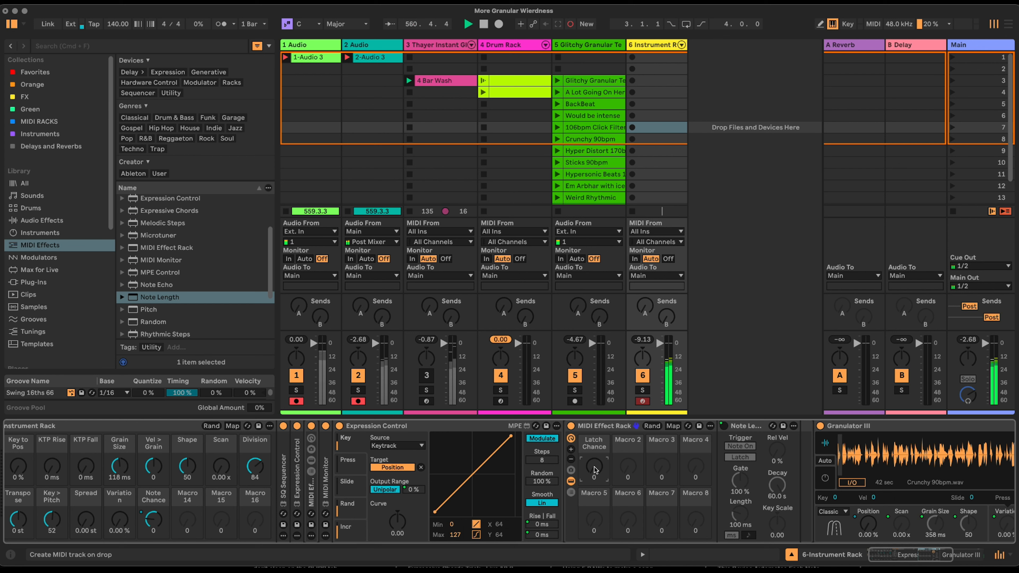
{"action": "right_click", "coordinate": [594, 446]}
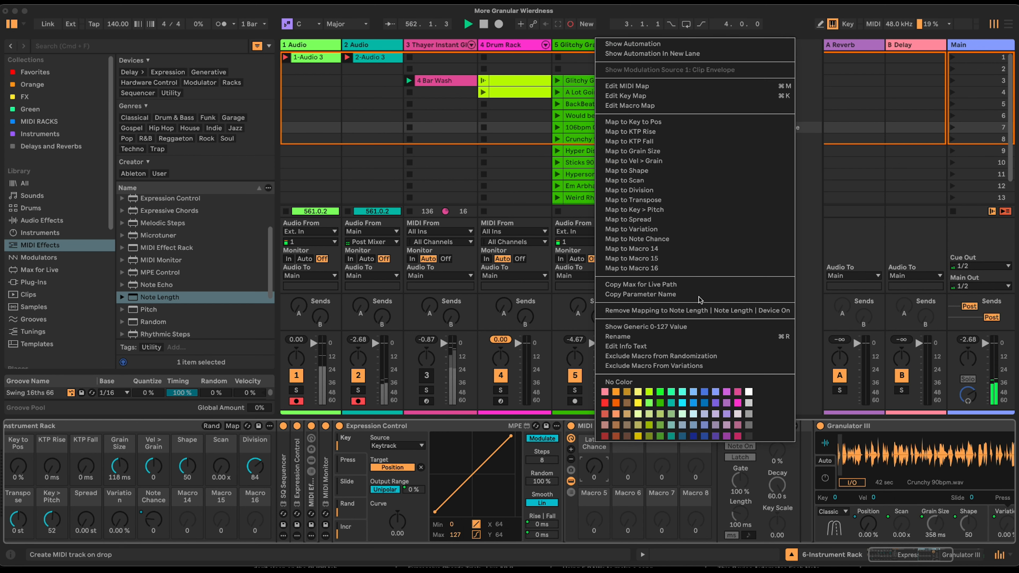
{"action": "left_click", "coordinate": [707, 249]}
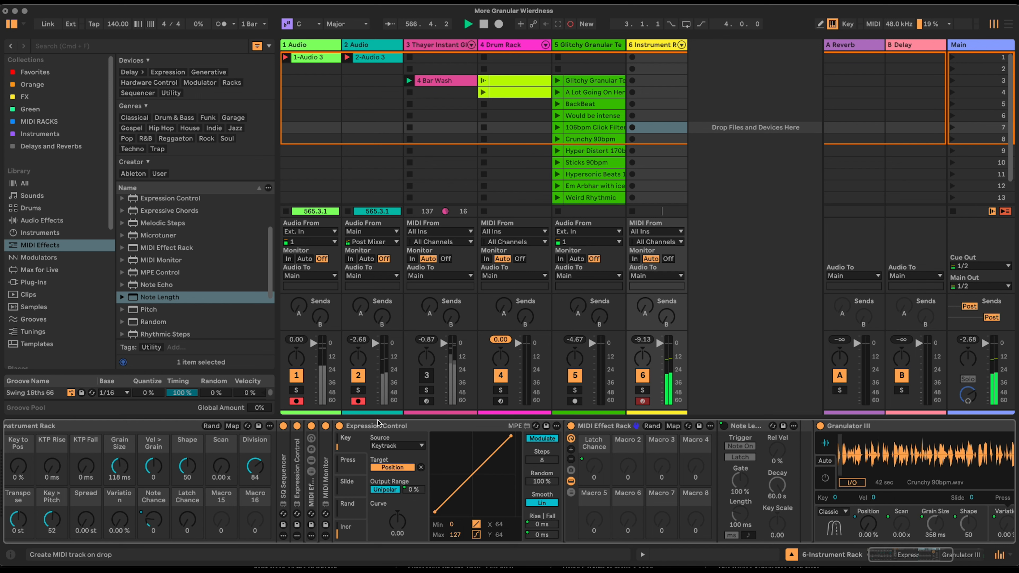
Step: Set the second Expression Control's Random source to Bipolar at 49 %, Random 100 % and Lin smoothing, and map it to Latch Chance
{"action": "left_click", "coordinate": [379, 429]}
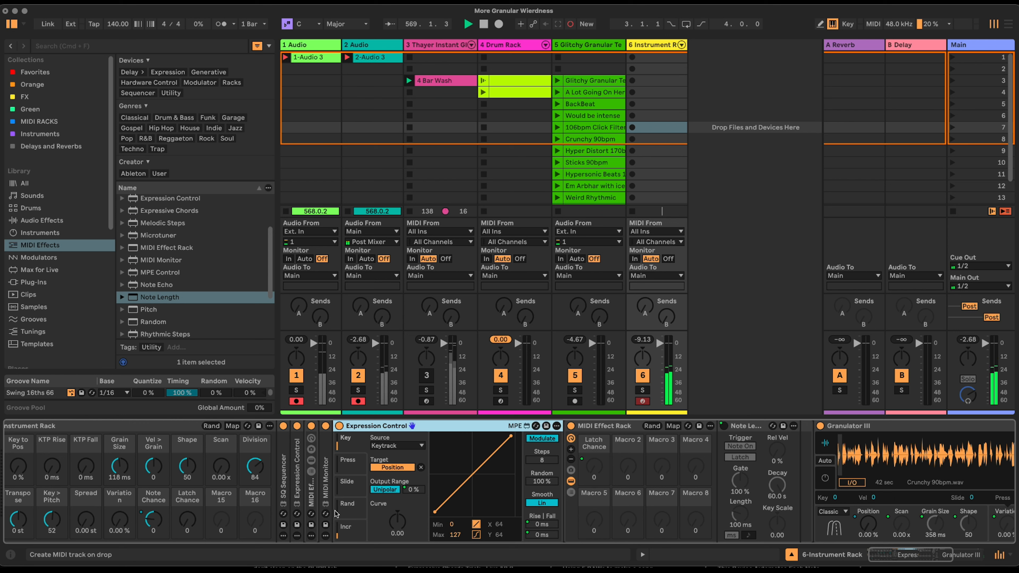
{"action": "left_click", "coordinate": [349, 510]}
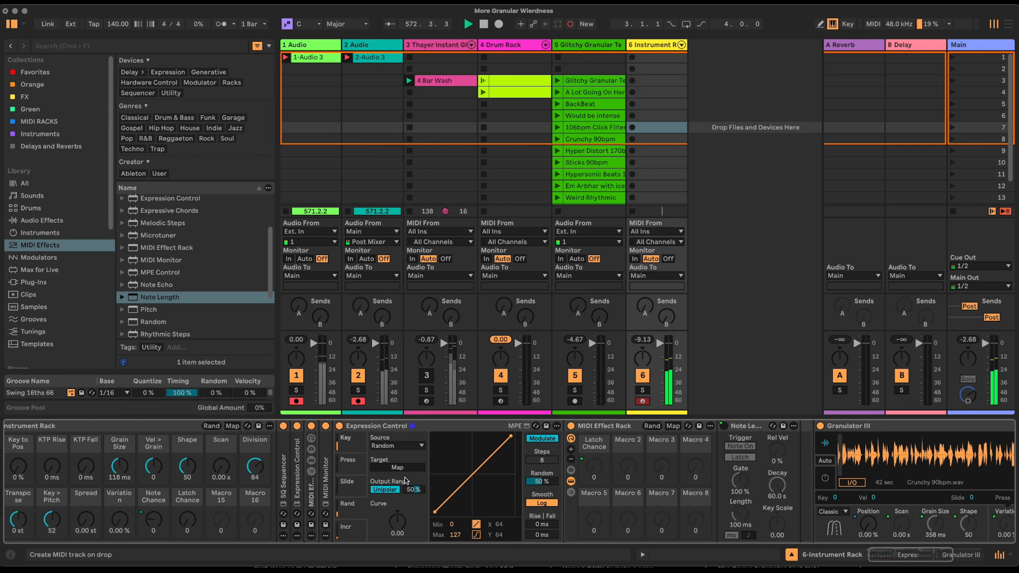
{"action": "left_click", "coordinate": [378, 493]}
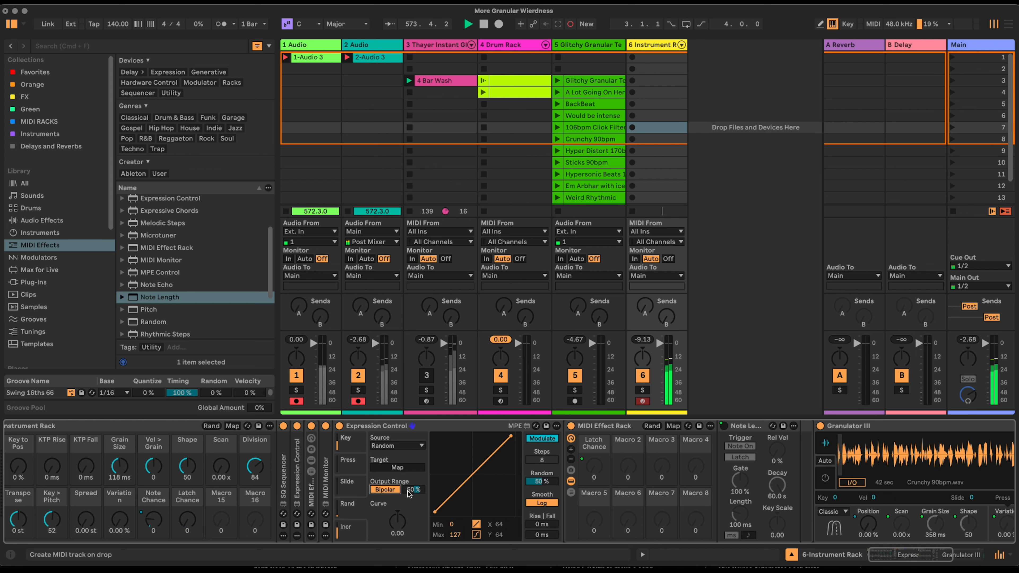
{"action": "left_click_drag", "start_coordinate": [536, 480], "coordinate": [526, 353]}
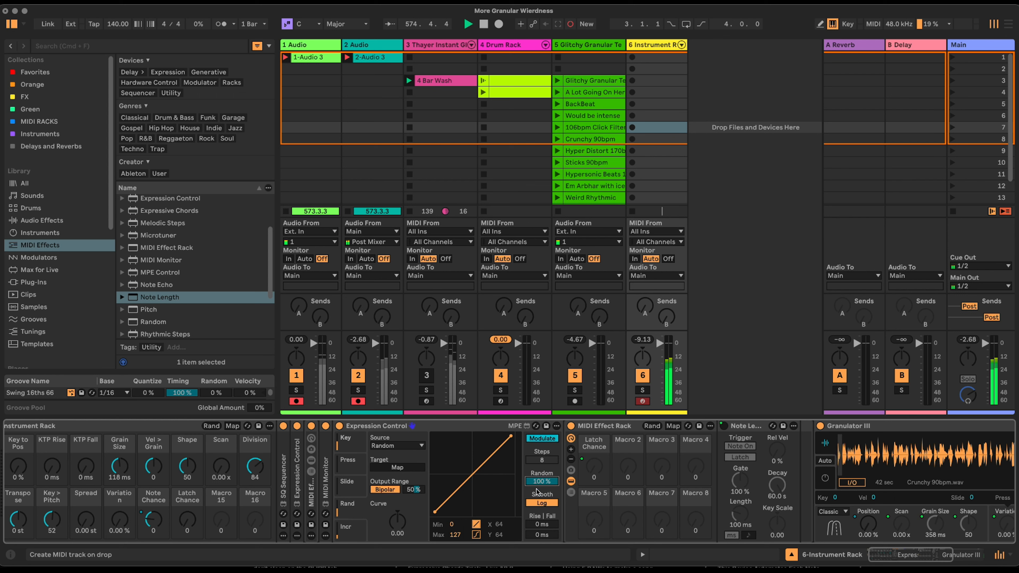
{"action": "left_click", "coordinate": [540, 504]}
{"action": "left_click", "coordinate": [408, 490]}
{"action": "type", "text": "49"}
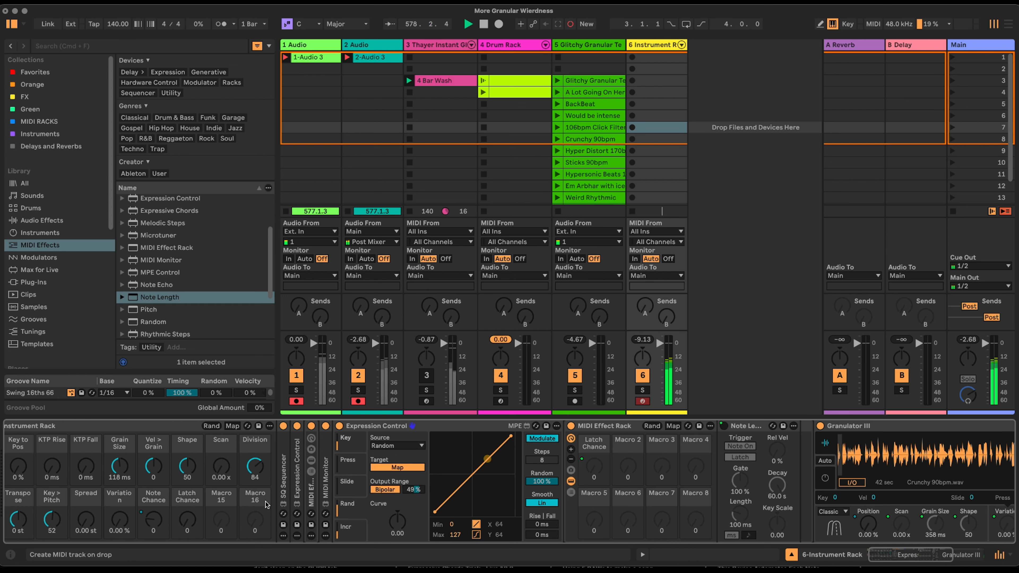
{"action": "left_click", "coordinate": [188, 522]}
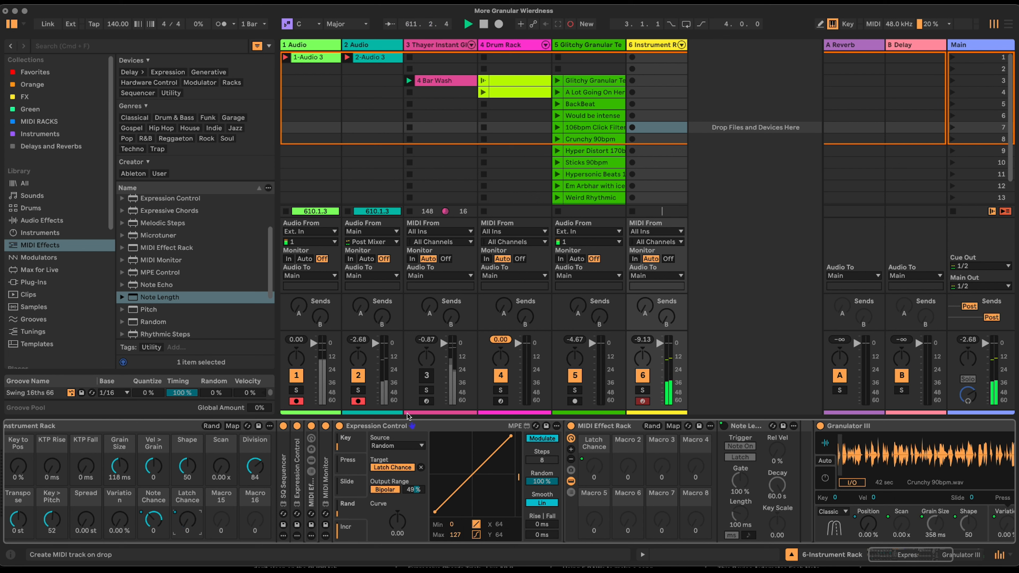
Step: Expand SQ Sequencer and map the maximum lengths of its Pitch, Octave, Velocity and Length rows to Macro 15 of the Instrument Rack
{"action": "double_click", "coordinate": [282, 481]}
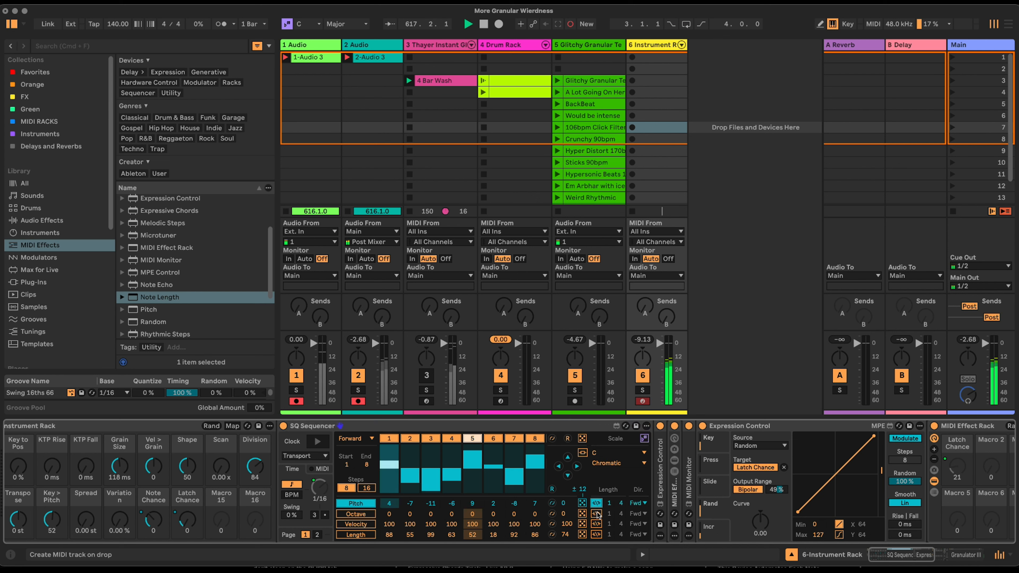
{"action": "right_click", "coordinate": [622, 504]}
{"action": "left_click", "coordinate": [642, 447]}
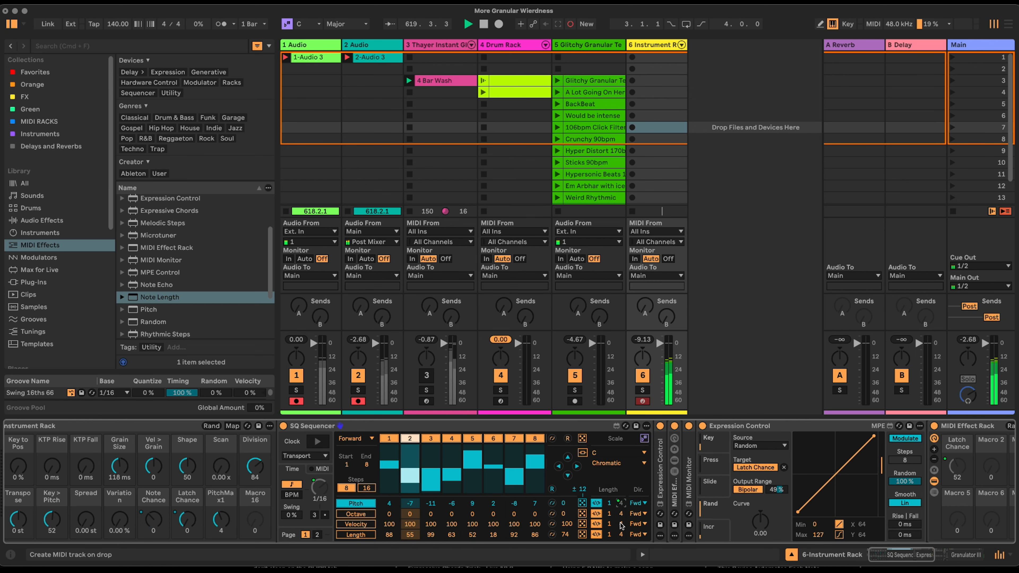
{"action": "right_click", "coordinate": [621, 514]}
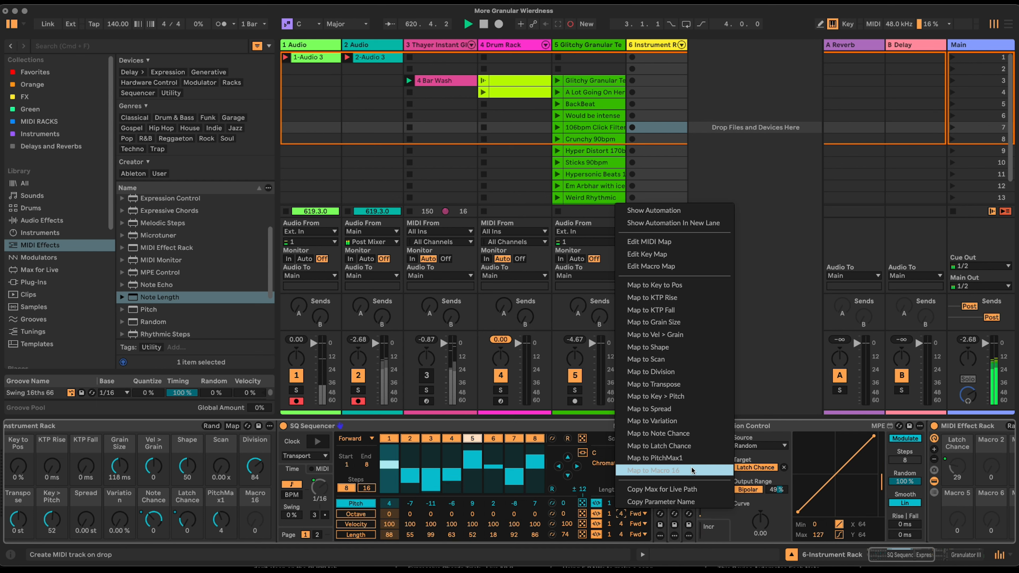
{"action": "left_click", "coordinate": [692, 458]}
{"action": "right_click", "coordinate": [621, 526]}
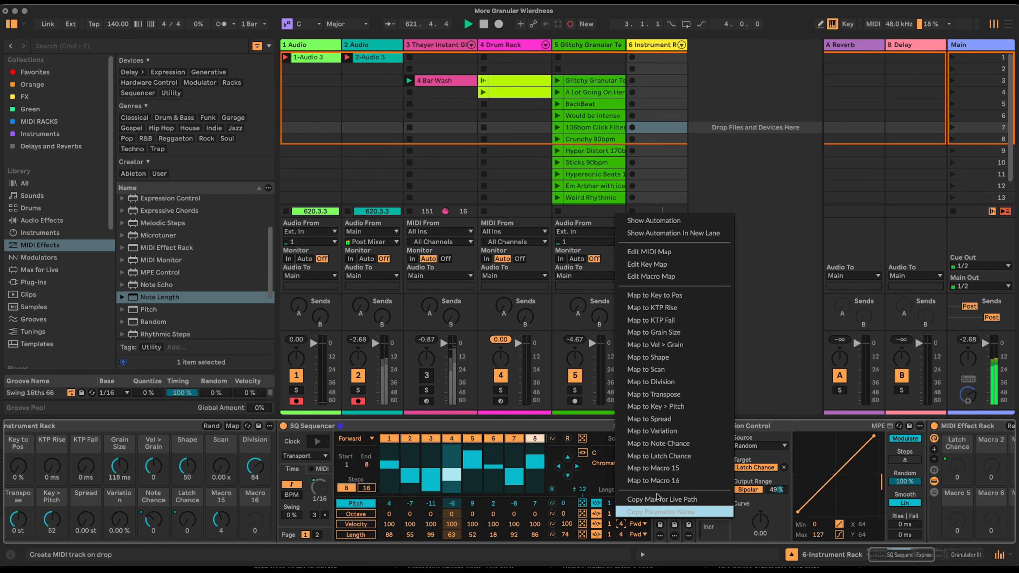
{"action": "left_click", "coordinate": [675, 470]}
{"action": "right_click", "coordinate": [622, 537]}
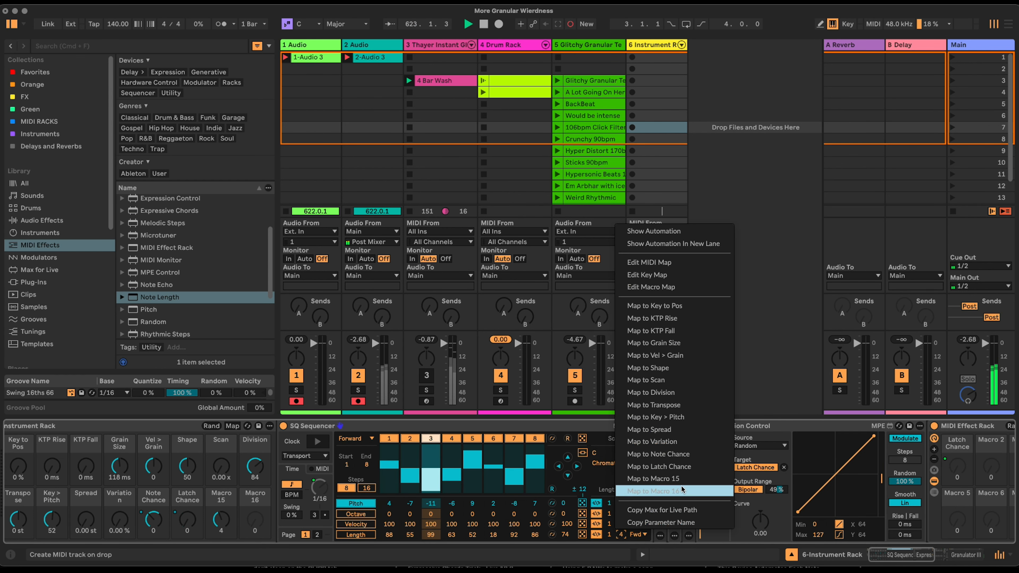
{"action": "left_click", "coordinate": [688, 475]}
{"action": "left_click", "coordinate": [221, 505]}
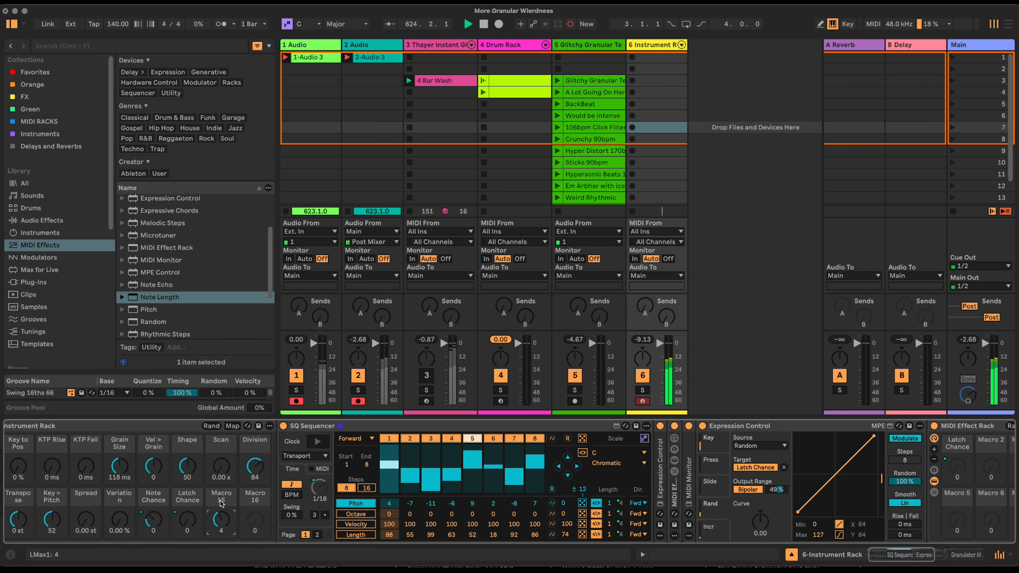
Step: Rename Macro 15 of the Instrument Rack as Sqnc Length, show SQ Sequencer's Octave row and raise the macro to 8
{"action": "key", "text": "super+r"}
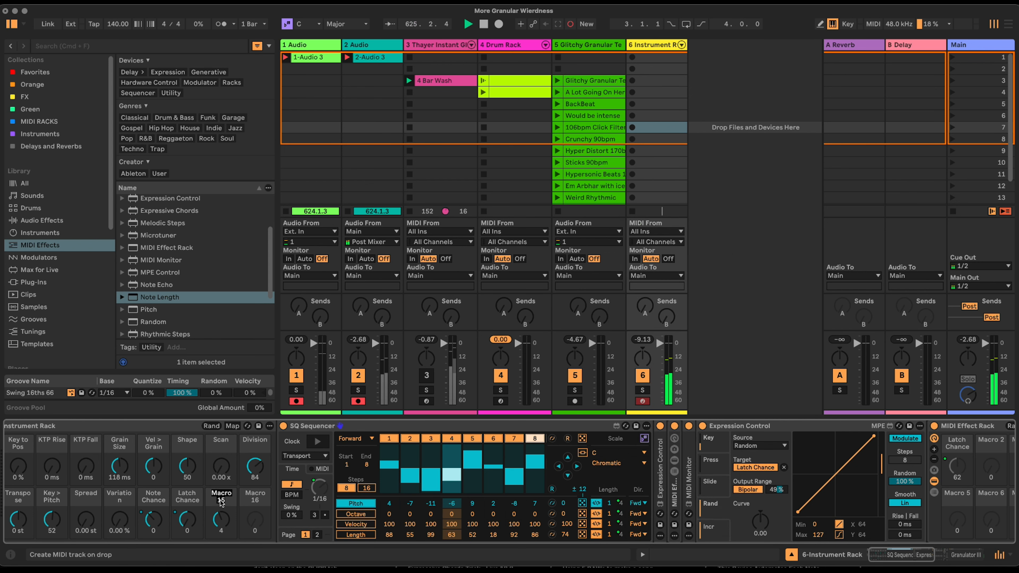
{"action": "type", "text": "Sqnc Len"}
{"action": "key", "text": "Return"}
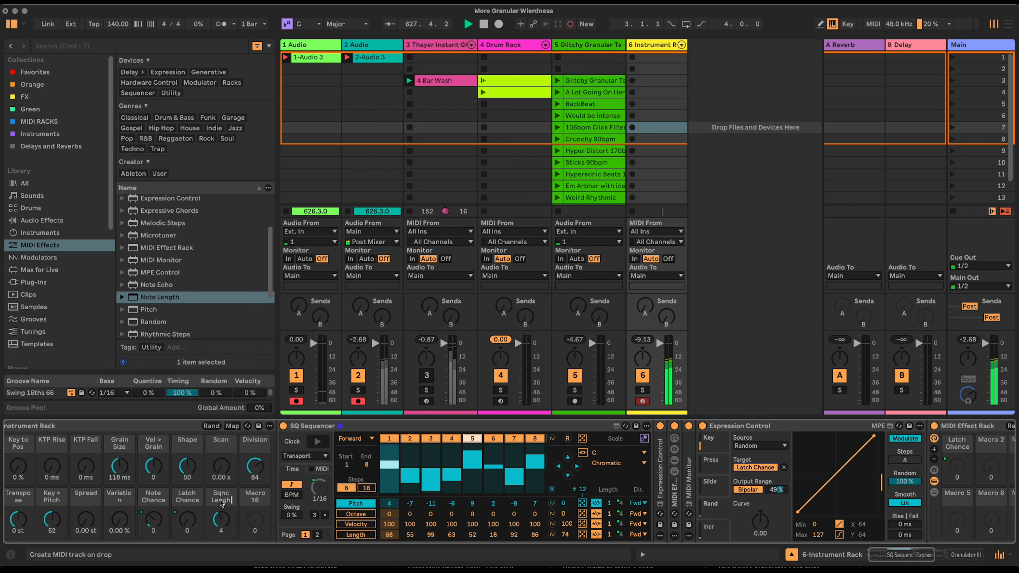
{"action": "type", "text": "gth"}
{"action": "key", "text": "Return"}
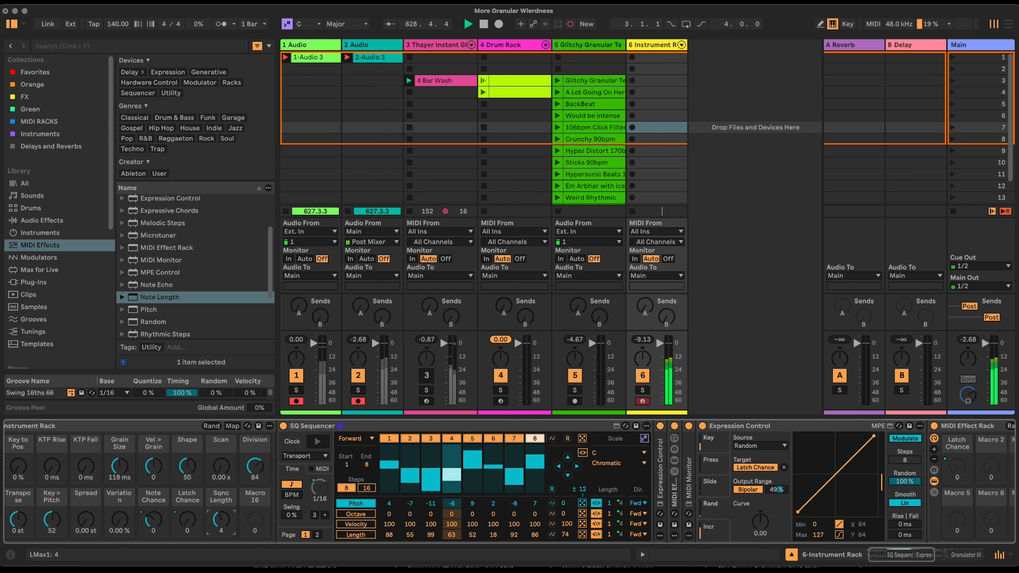
{"action": "left_click", "coordinate": [349, 515]}
{"action": "left_click", "coordinate": [221, 520]}
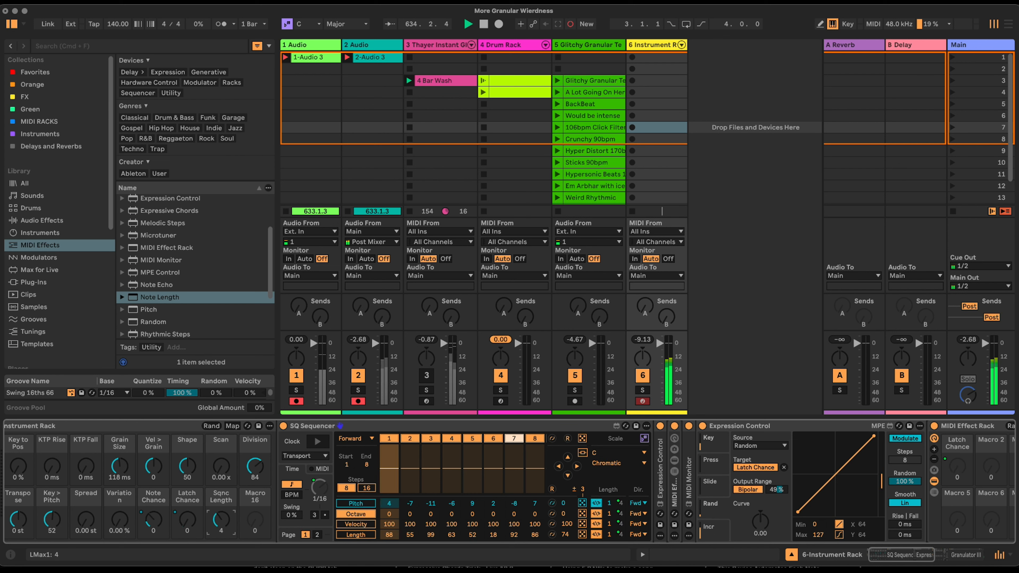
{"action": "left_click_drag", "start_coordinate": [221, 520], "coordinate": [221, 509]}
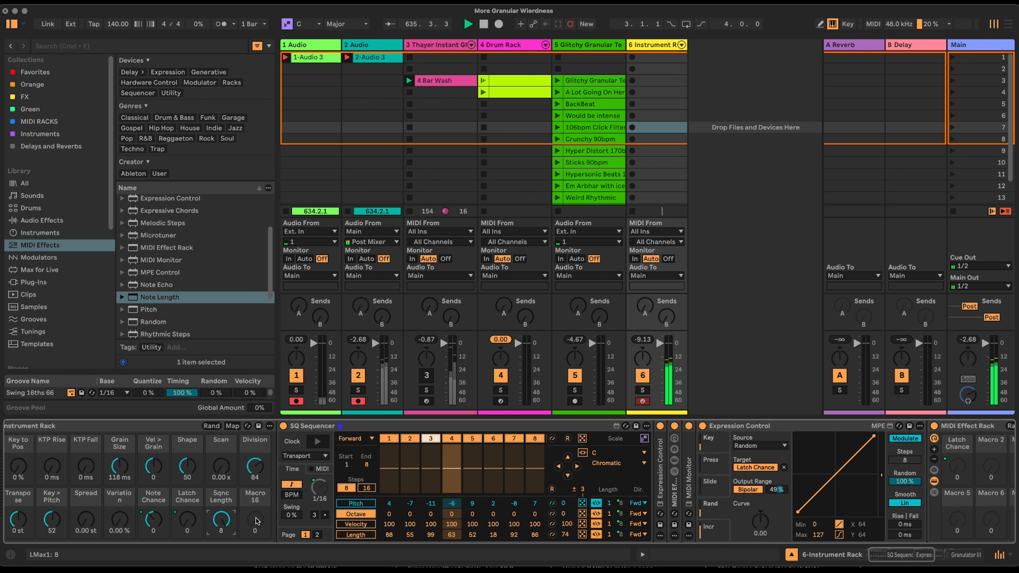
Step: Map the randomise buttons of SQ Sequencer's Pitch, Octave, Velocity and Length rows to Macro 16 of the Instrument Rack
{"action": "right_click", "coordinate": [582, 504]}
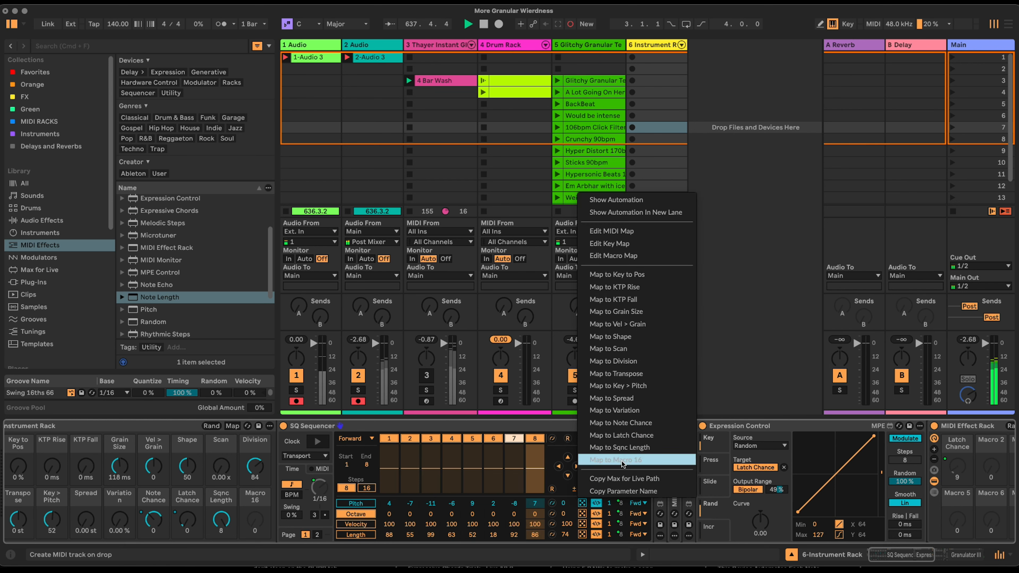
{"action": "left_click", "coordinate": [616, 460]}
{"action": "right_click", "coordinate": [583, 515]}
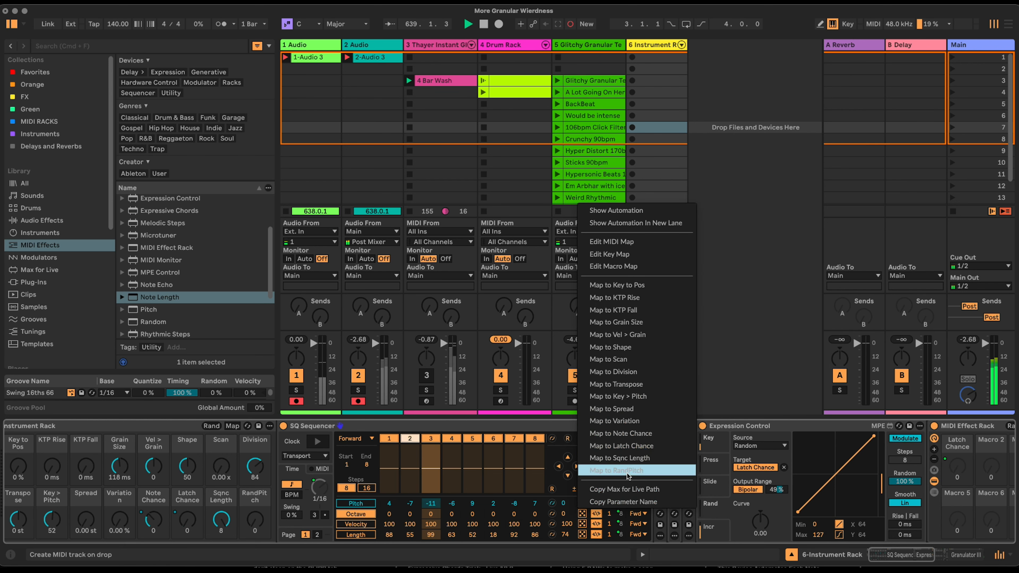
{"action": "left_click", "coordinate": [586, 471]}
{"action": "right_click", "coordinate": [582, 524]}
{"action": "left_click", "coordinate": [616, 480]}
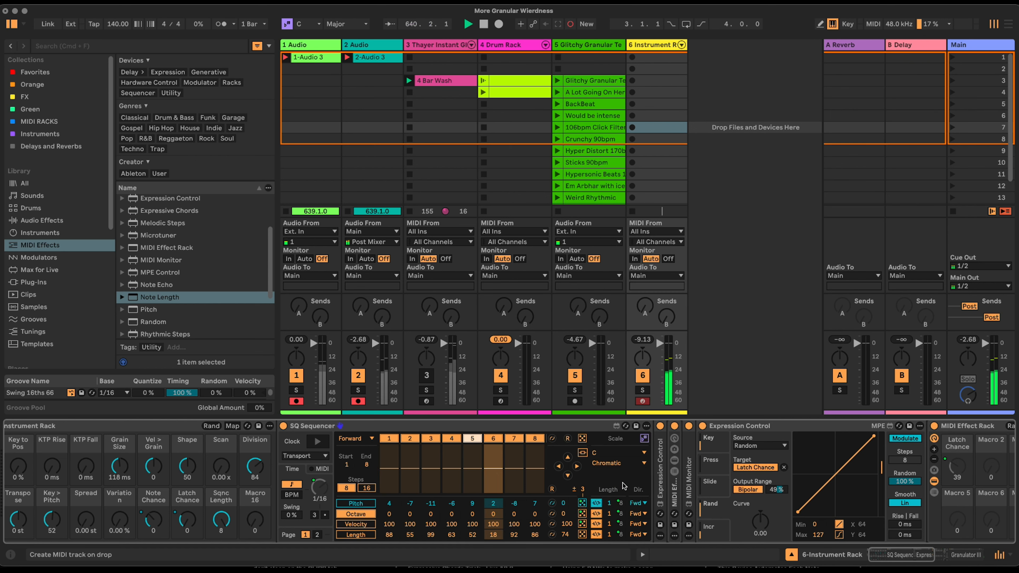
{"action": "right_click", "coordinate": [582, 534]}
{"action": "left_click", "coordinate": [615, 491]}
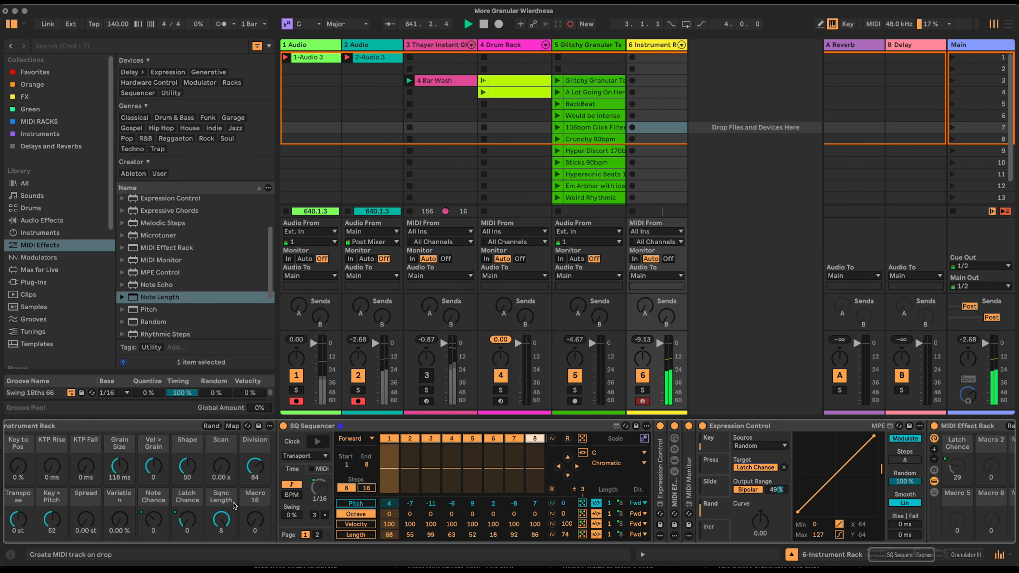
Step: Rename Macro 16 of the Instrument Rack as Rnd Sqnc
{"action": "key", "text": "super+r"}
{"action": "type", "text": "Rnd"}
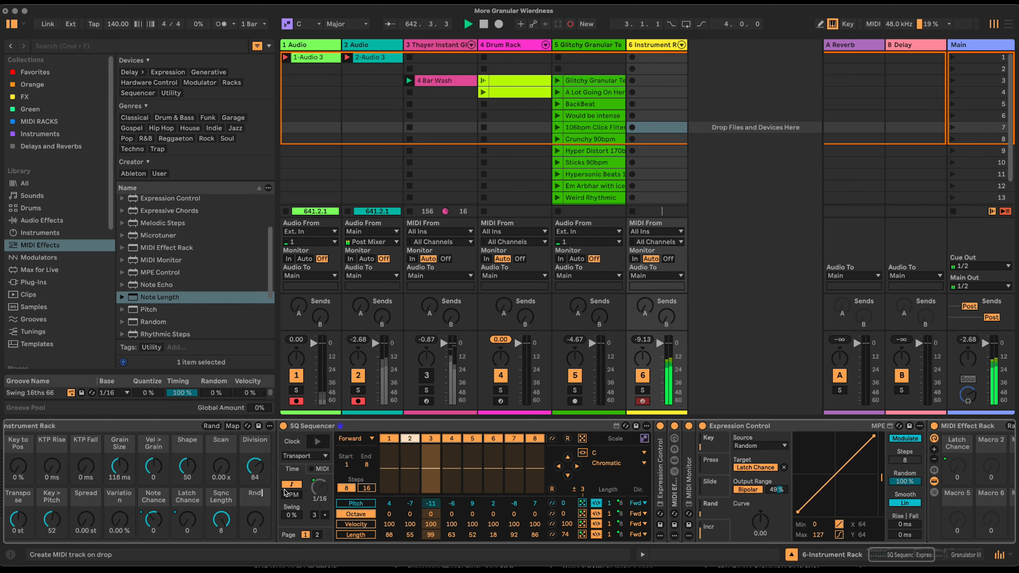
{"action": "type", "text": " Sqnc"}
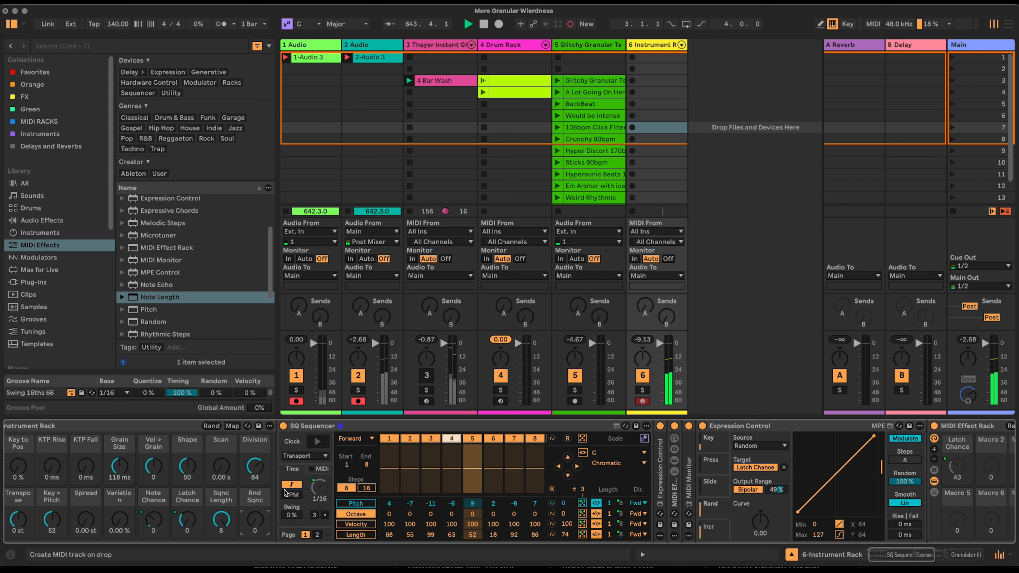
Step: Toggle the Rnd Sqnc macro between 0 and 127 several times to randomise the sequence, ending at 127
{"action": "left_click", "coordinate": [256, 522]}
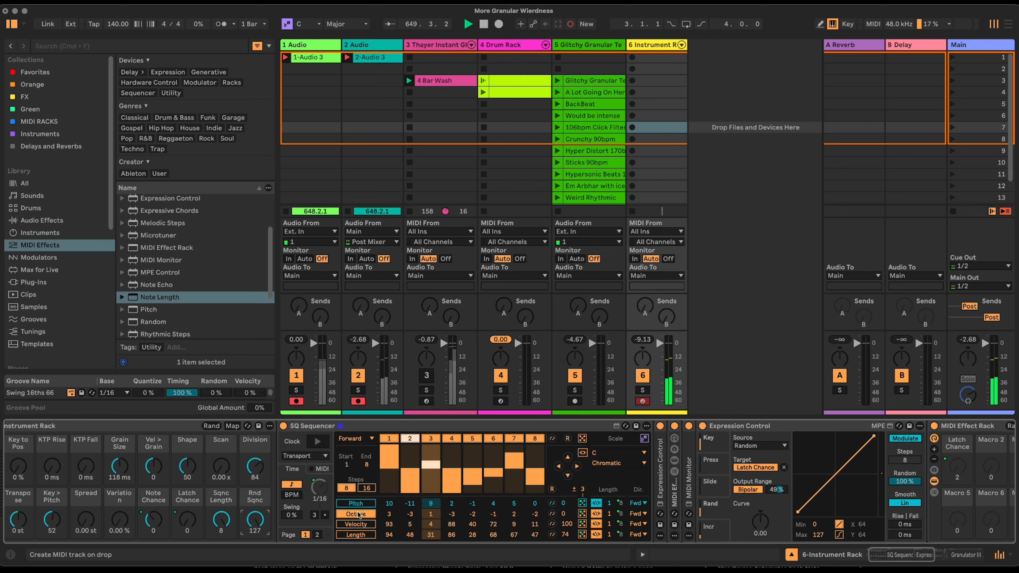
{"action": "left_click", "coordinate": [257, 522]}
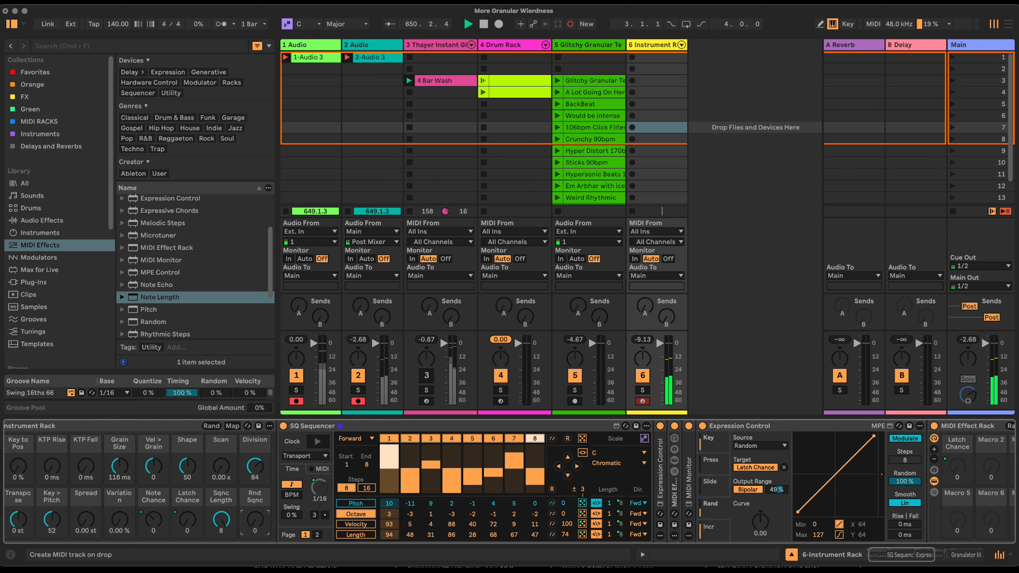
{"action": "left_click", "coordinate": [257, 521]}
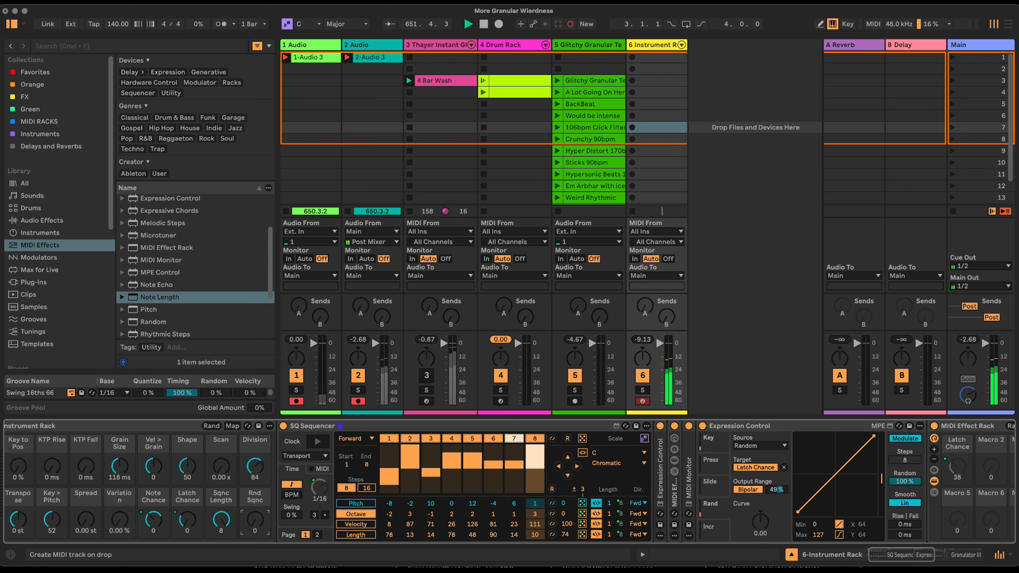
{"action": "left_click", "coordinate": [257, 522]}
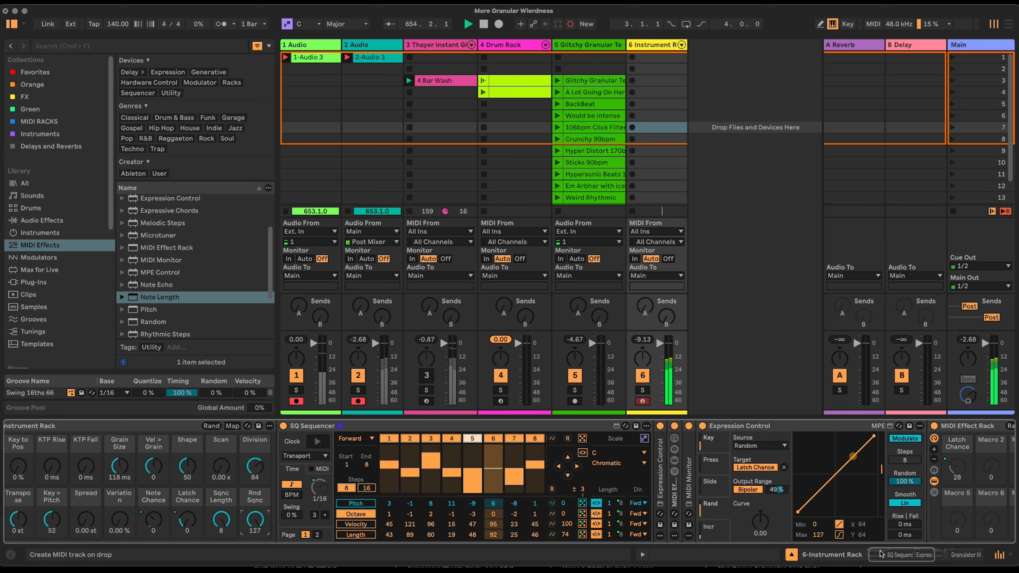
Step: Reset Key > Pitch to 0 and set Key to Pos 35 %, KTP Rise 53 ms, KTP Fall 157 ms, Scan 0.38 x and Grain Size 29.5 ms
{"action": "left_click_drag", "start_coordinate": [881, 555], "coordinate": [837, 552]}
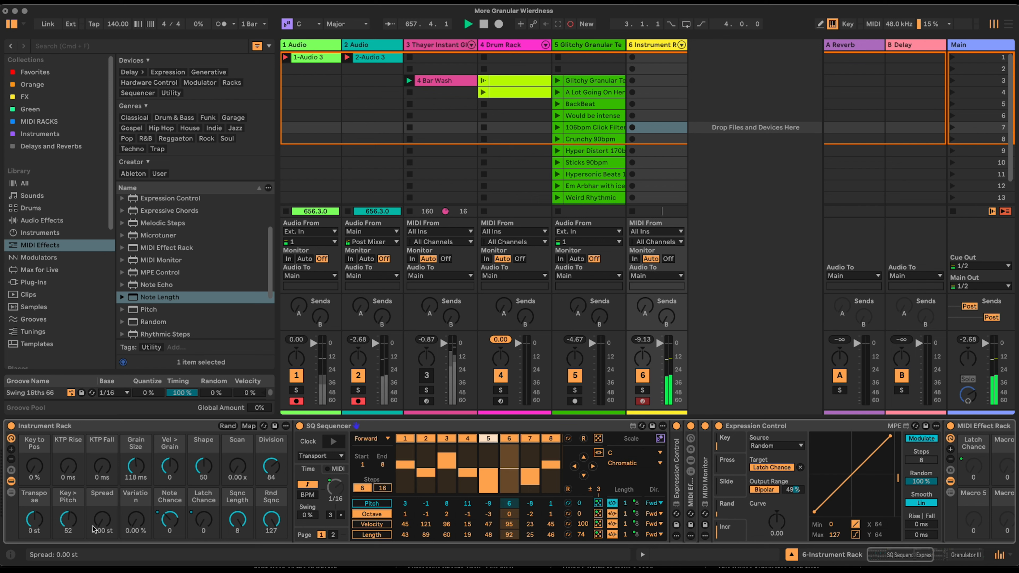
{"action": "double_click", "coordinate": [73, 519]}
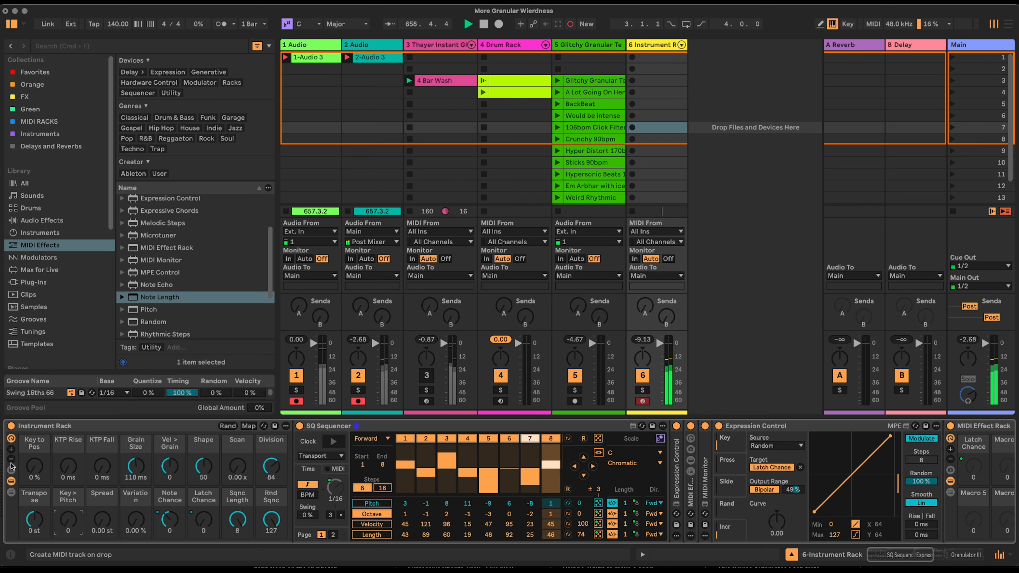
{"action": "left_click_drag", "start_coordinate": [66, 467], "coordinate": [93, 447]}
{"action": "left_click_drag", "start_coordinate": [235, 468], "coordinate": [236, 452]}
{"action": "left_click_drag", "start_coordinate": [135, 468], "coordinate": [136, 465]}
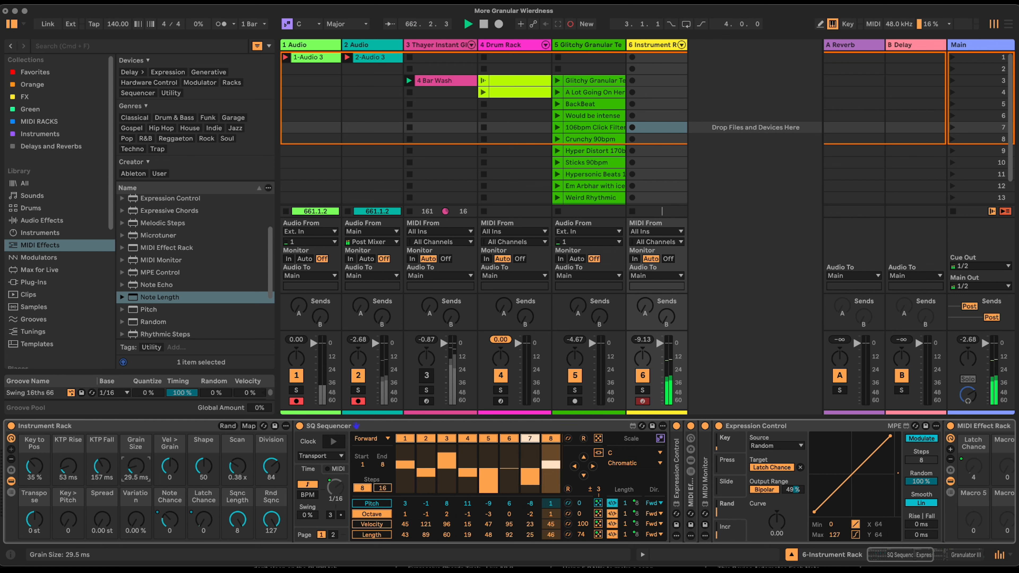
Step: Set the Variation macro to 8.95 %, Spread to 2.52 st and Key > Pitch to 68
{"action": "left_click_drag", "start_coordinate": [136, 521], "coordinate": [102, 477]}
{"action": "left_click_drag", "start_coordinate": [101, 520], "coordinate": [102, 555]}
{"action": "left_click_drag", "start_coordinate": [66, 524], "coordinate": [66, 498]}
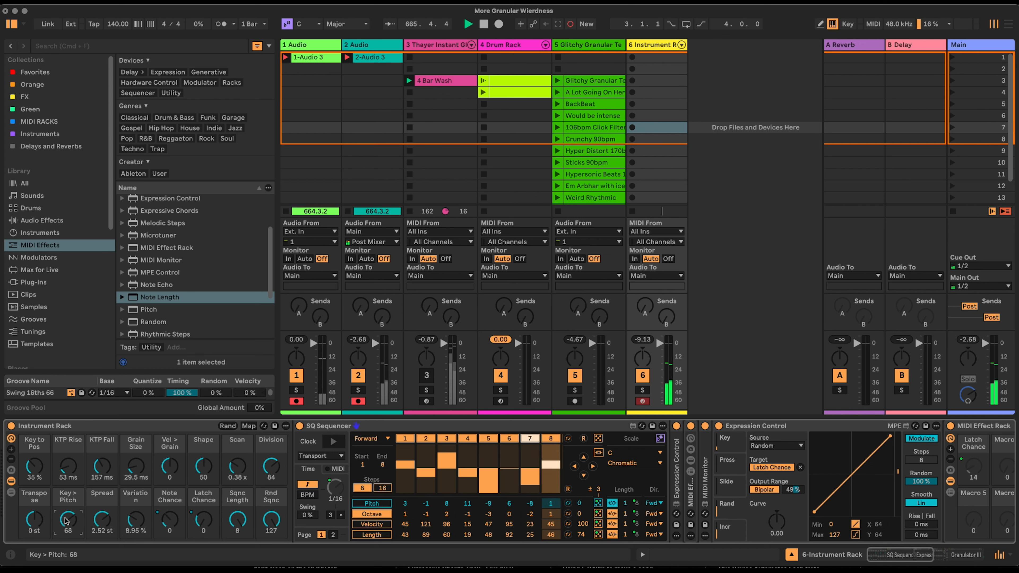
Step: Collapse SQ Sequencer, the second Expression Control and the Latch Chance MIDI Effect Rack
{"action": "double_click", "coordinate": [341, 427]}
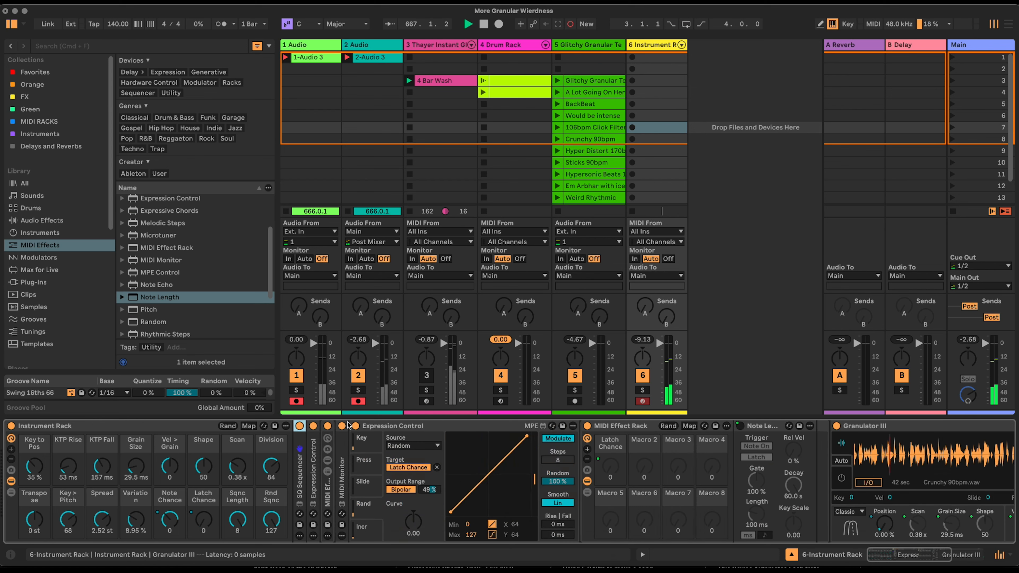
{"action": "double_click", "coordinate": [409, 426]}
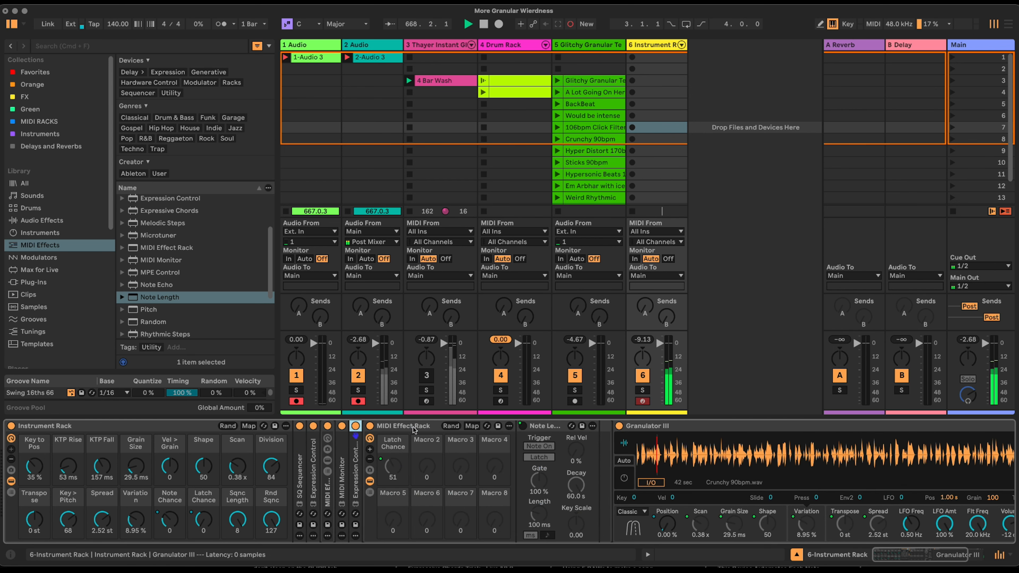
{"action": "double_click", "coordinate": [396, 427]}
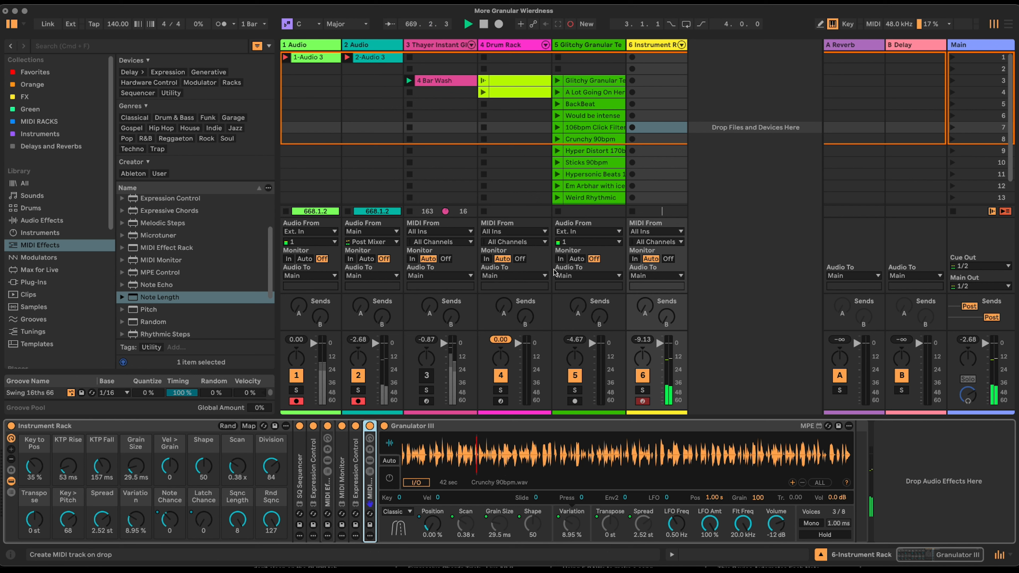
Step: Randomise the Instrument Rack's macros and adjust the result with Latch Chance at 76 and Transpose at +7 st
{"action": "left_click", "coordinate": [227, 426]}
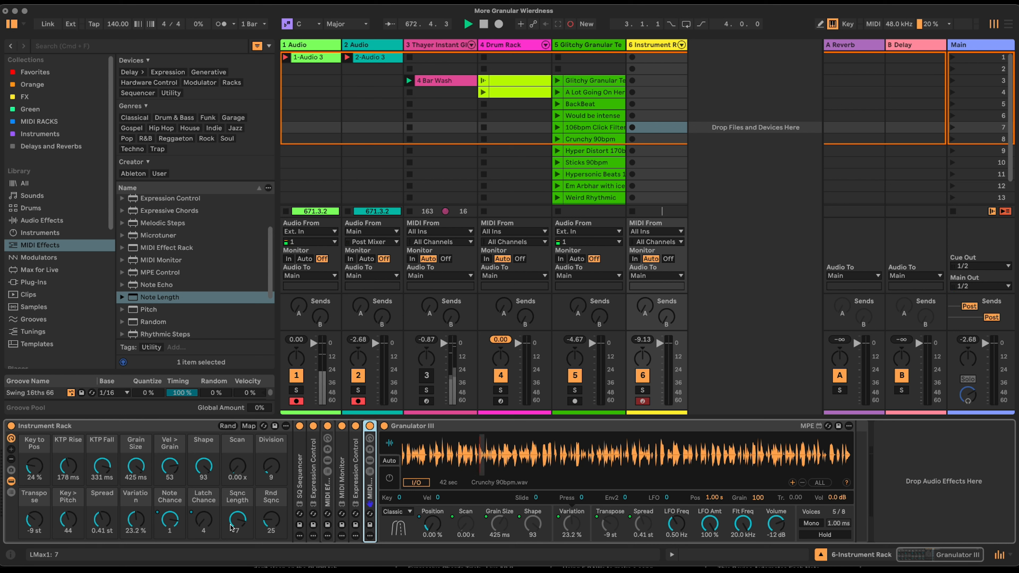
{"action": "left_click_drag", "start_coordinate": [202, 527], "coordinate": [201, 486]}
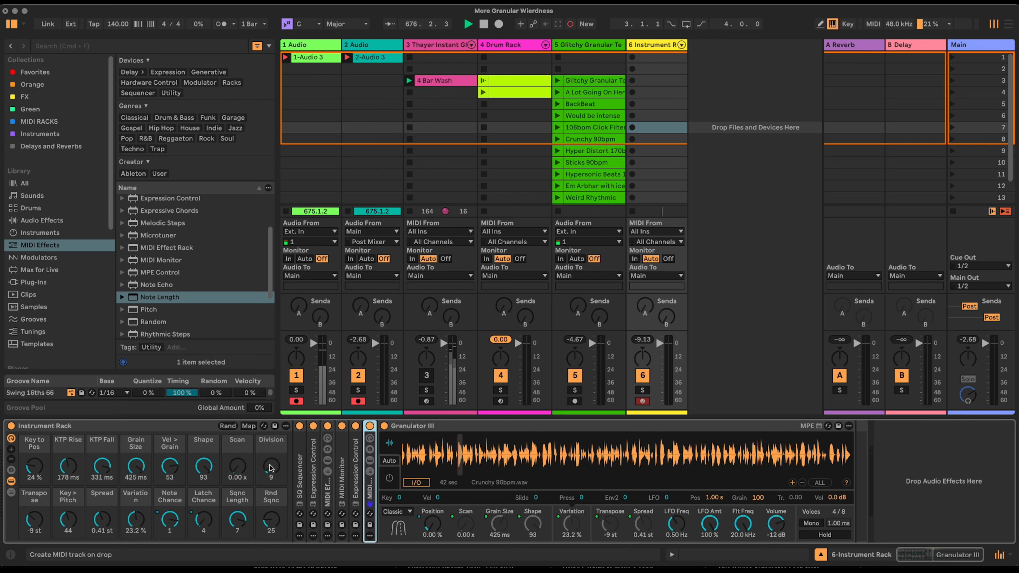
{"action": "double_click", "coordinate": [300, 470]}
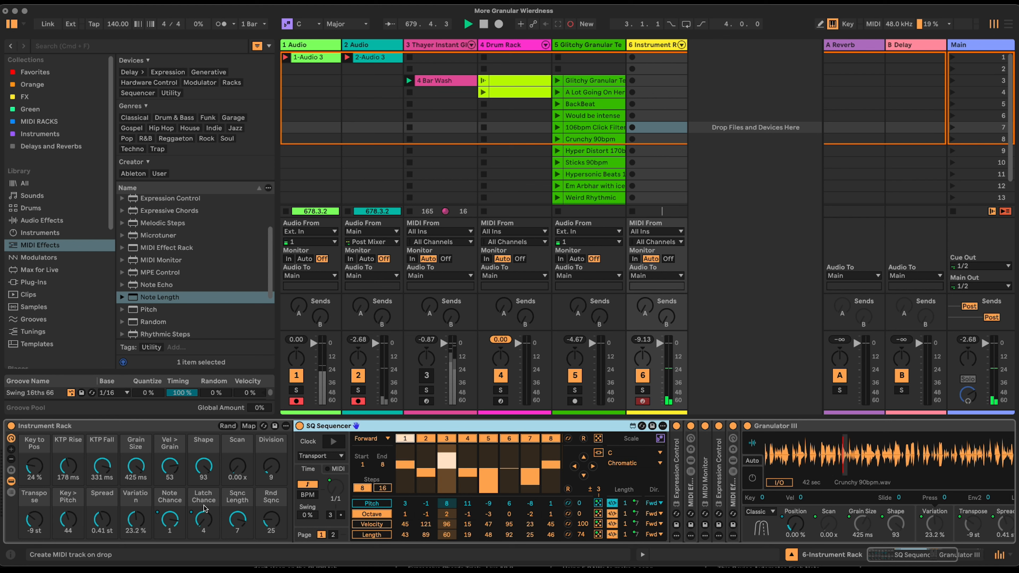
{"action": "left_click", "coordinate": [172, 527]}
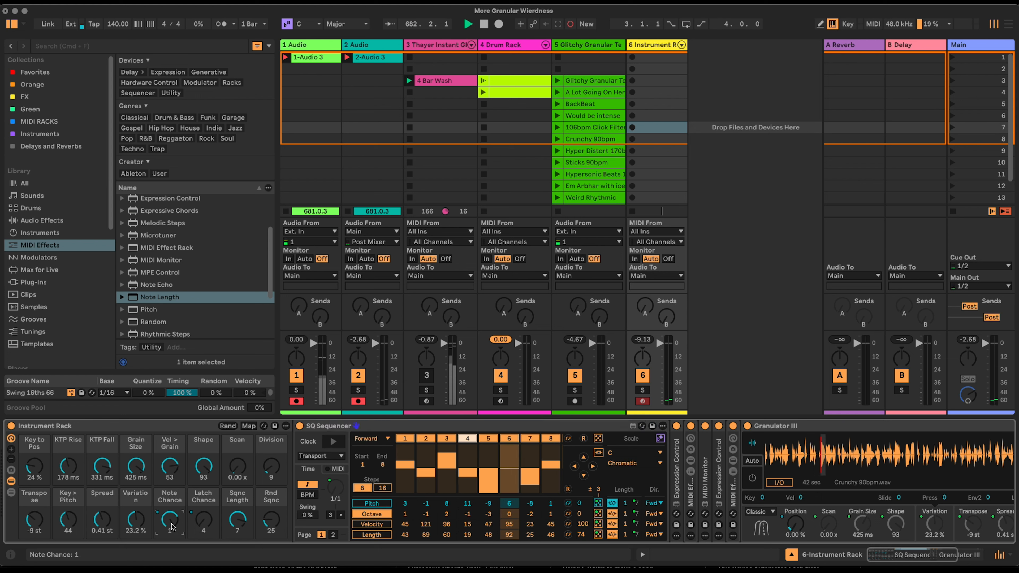
{"action": "left_click_drag", "start_coordinate": [203, 520], "coordinate": [203, 494]}
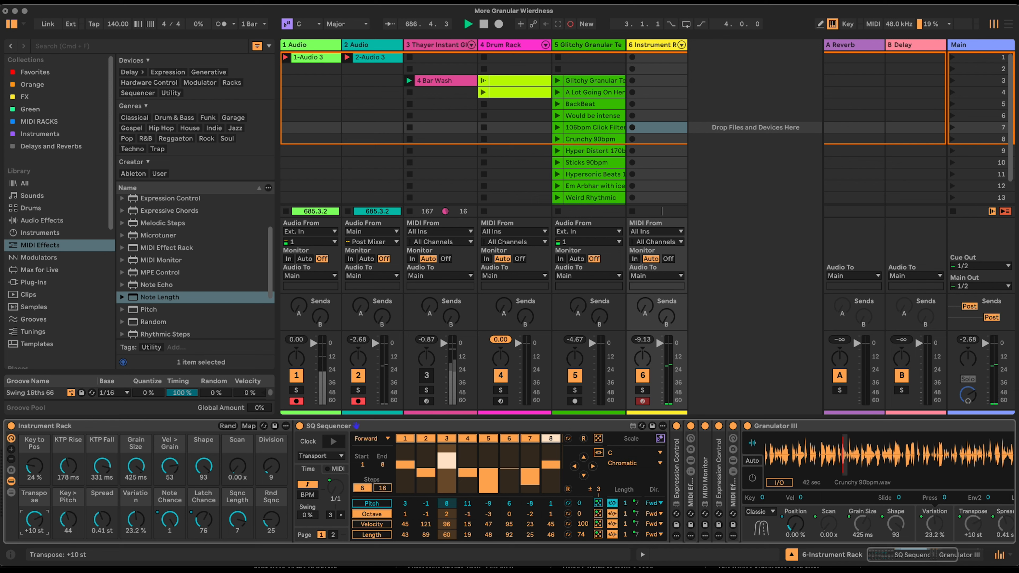
{"action": "double_click", "coordinate": [358, 425]}
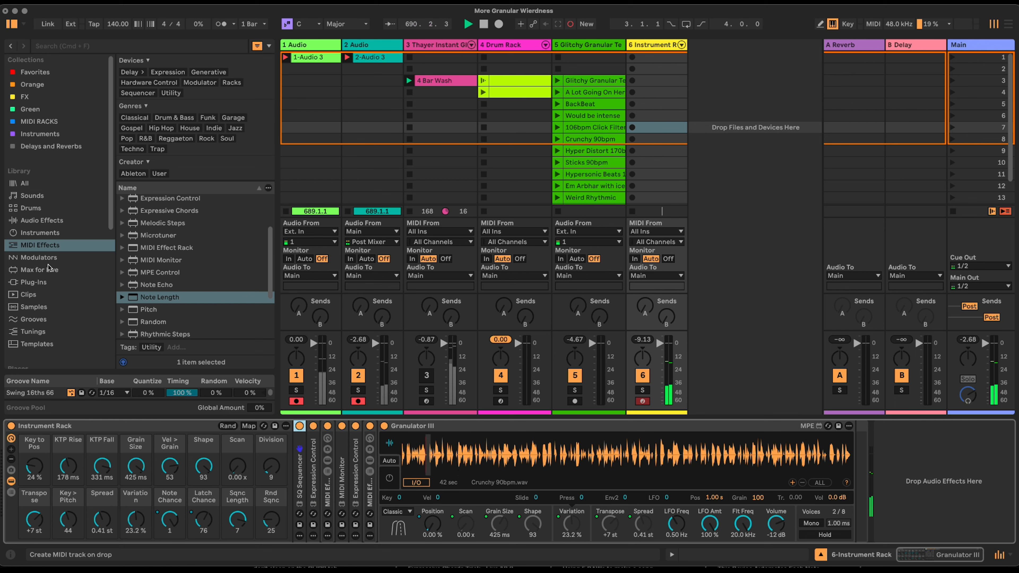
Step: Add Roar after Granulator III with Drive at 6.1 dB and the high band's Amount at 21 %, and collapse it
{"action": "left_click", "coordinate": [41, 220]}
{"action": "scroll", "coordinate": [179, 297], "scroll_direction": "down", "scroll_amount": 4}
{"action": "left_click_drag", "start_coordinate": [147, 310], "coordinate": [855, 451]}
{"action": "left_click_drag", "start_coordinate": [778, 458], "coordinate": [777, 440]}
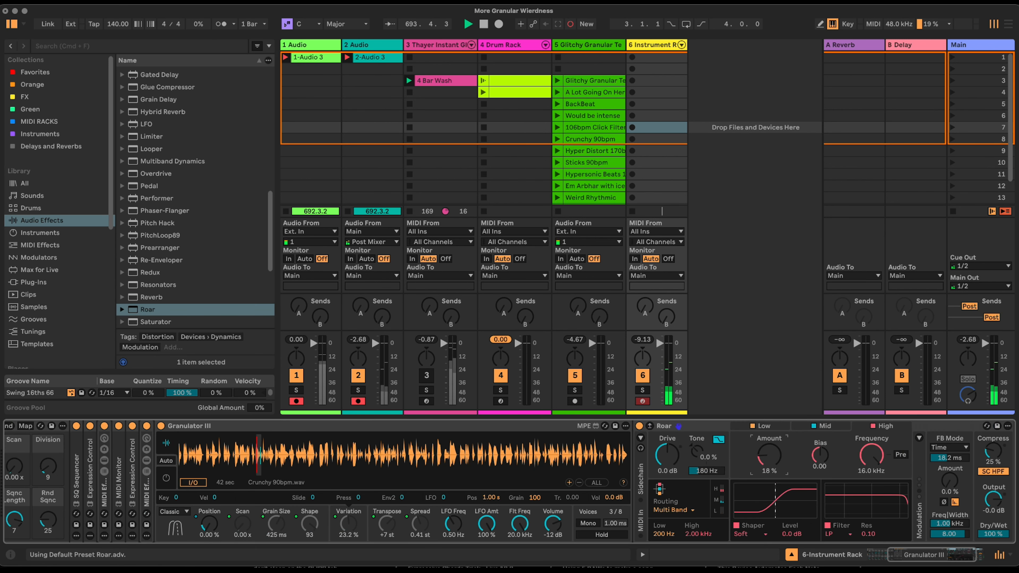
{"action": "mouse_move", "coordinate": [667, 454]}
{"action": "left_mouse_down"}
{"action": "mouse_move", "coordinate": [667, 434]}
{"action": "mouse_move", "coordinate": [667, 456]}
{"action": "left_mouse_up"}
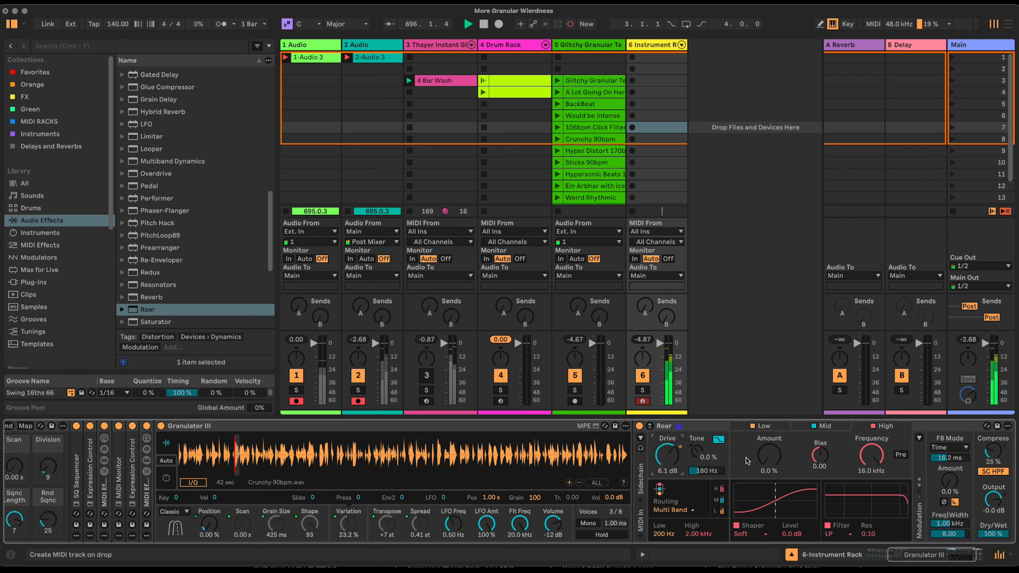
{"action": "double_click", "coordinate": [709, 426]}
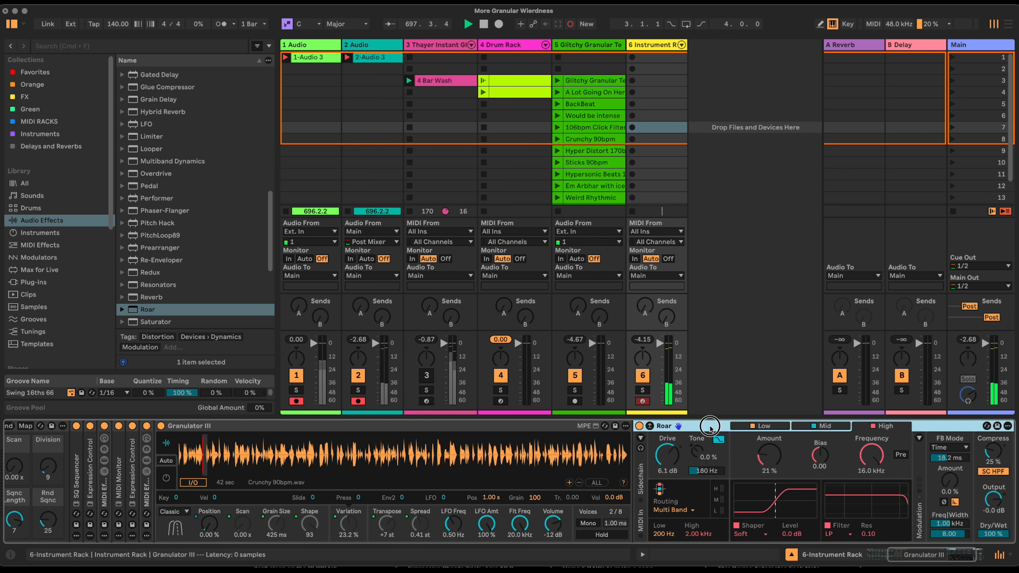
Step: Add the NSOTT preset of Multiband Dynamics after Roar and collapse it
{"action": "left_click", "coordinate": [59, 233]}
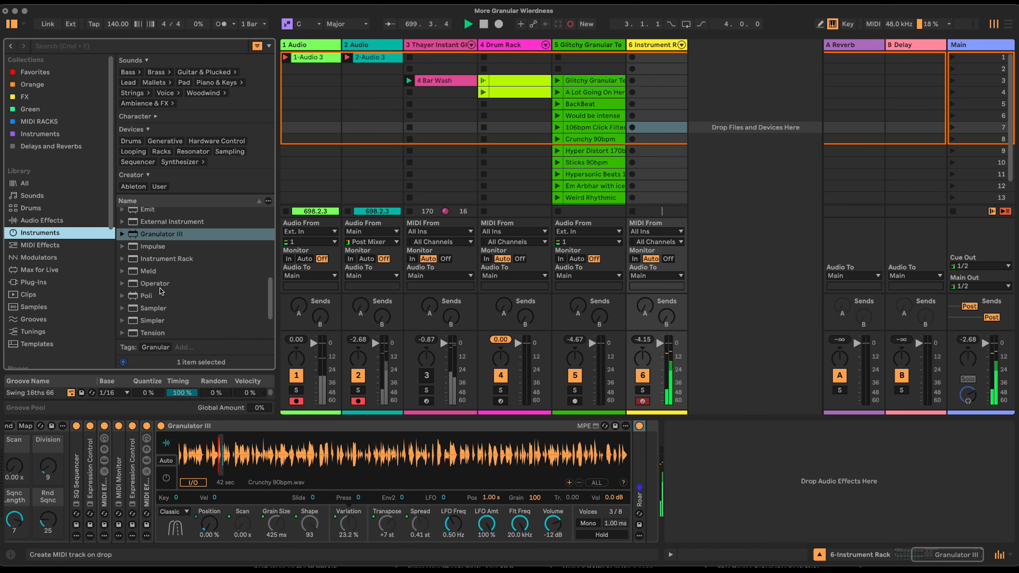
{"action": "left_click", "coordinate": [63, 223]}
{"action": "scroll", "coordinate": [187, 263], "scroll_direction": "up", "scroll_amount": 3}
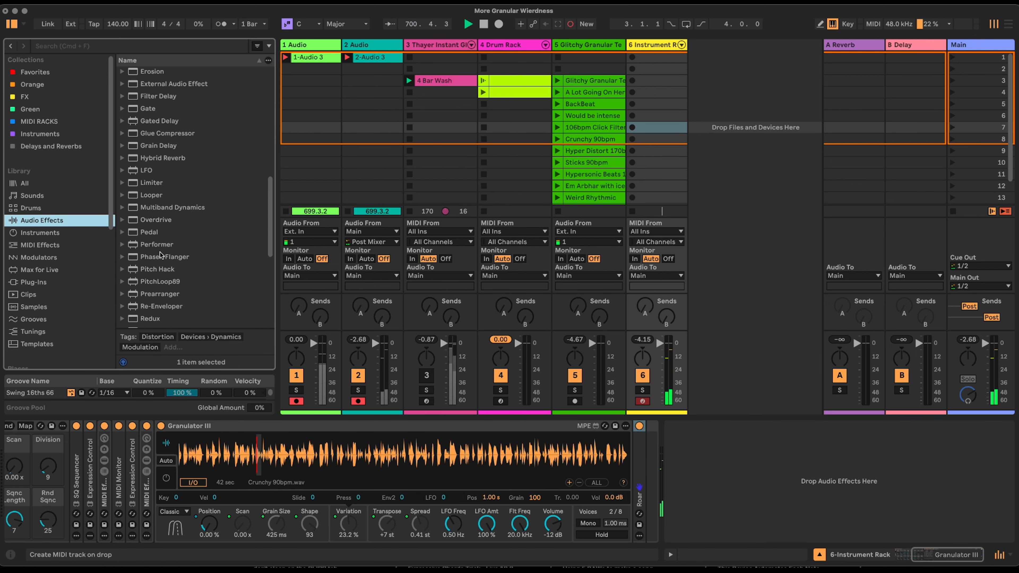
{"action": "left_click", "coordinate": [123, 207]}
{"action": "left_click_drag", "start_coordinate": [153, 296], "coordinate": [651, 466]}
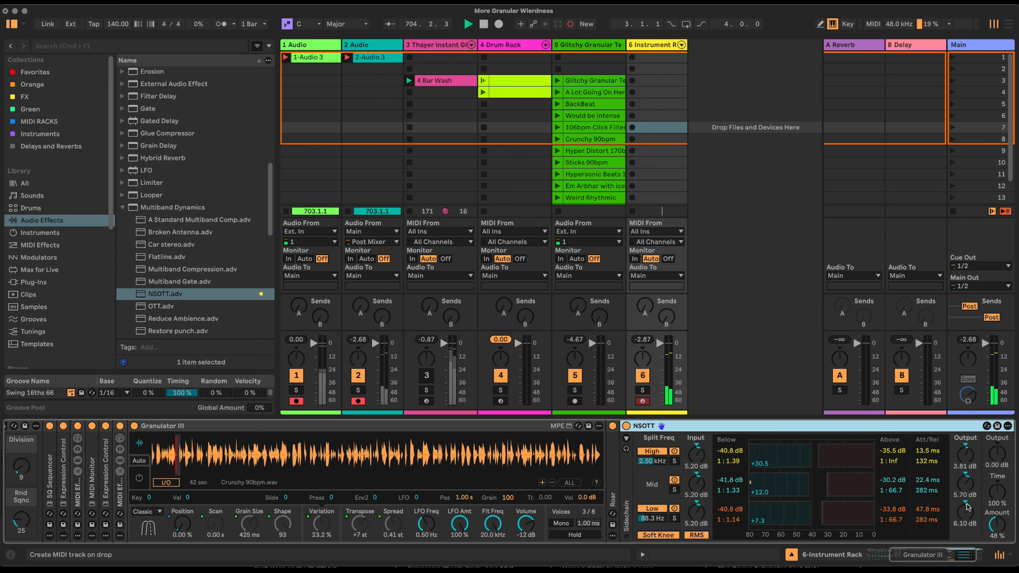
{"action": "double_click", "coordinate": [743, 426]}
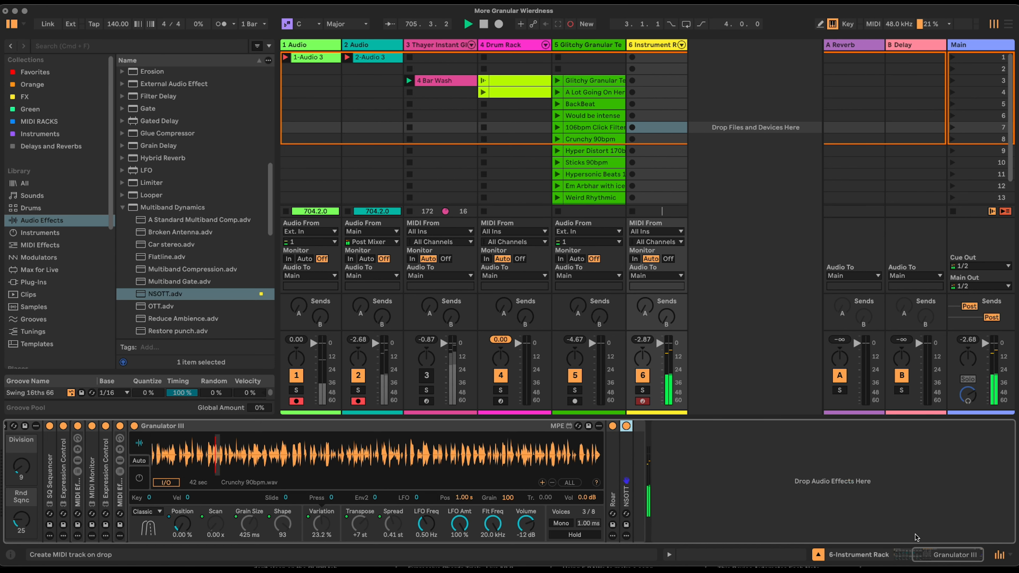
Step: Randomise the Instrument Rack's macros several times to audition variations of the Crunchy 90bpm sample
{"action": "left_click_drag", "start_coordinate": [935, 555], "coordinate": [899, 559]}
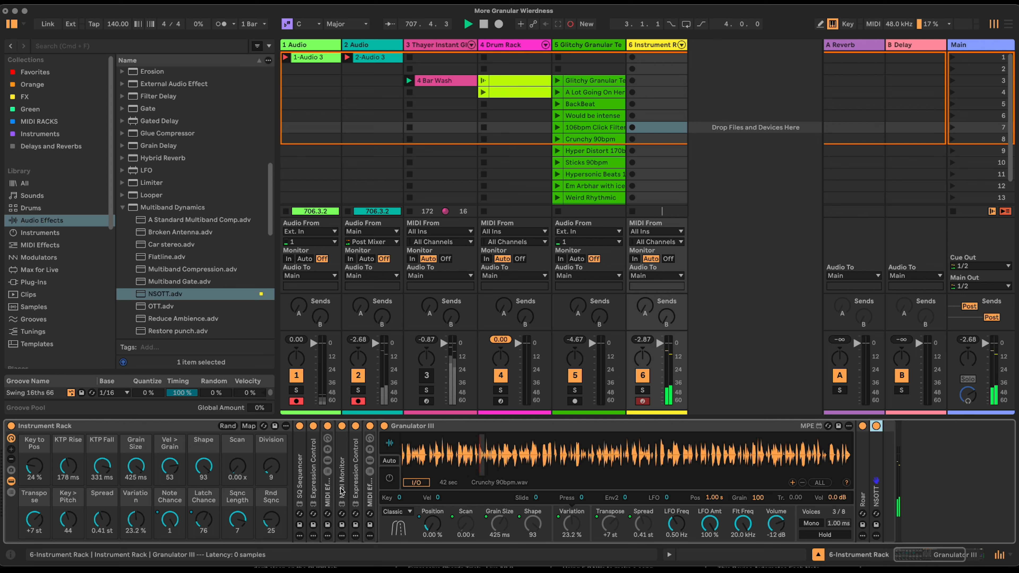
{"action": "left_click", "coordinate": [228, 426]}
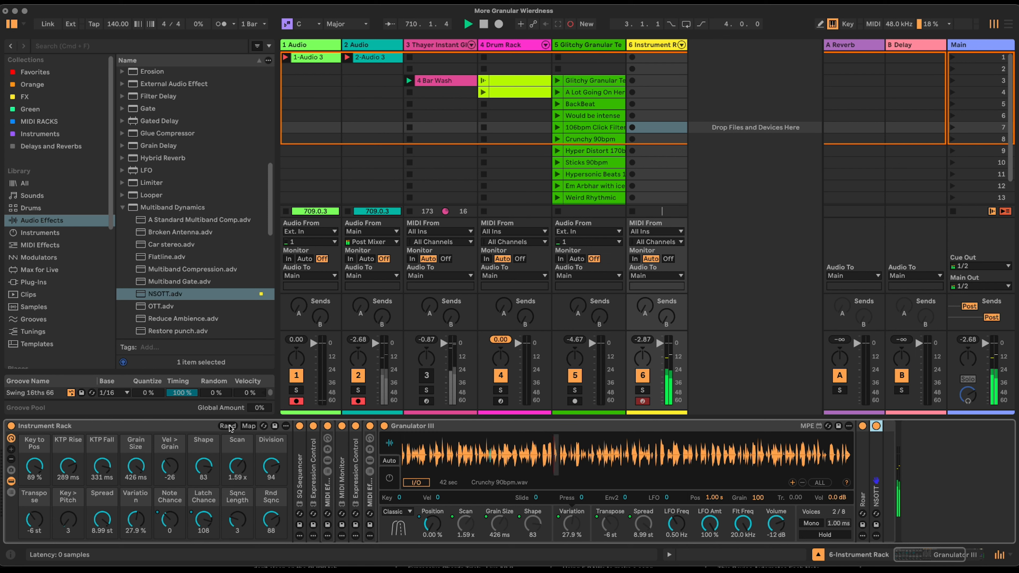
{"action": "left_click", "coordinate": [228, 426]}
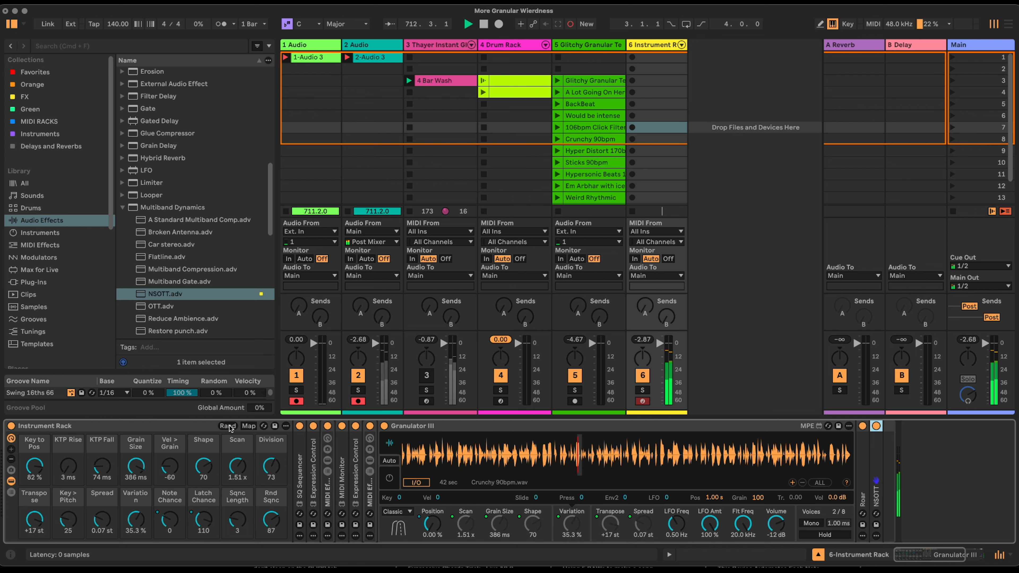
{"action": "left_click", "coordinate": [228, 426]}
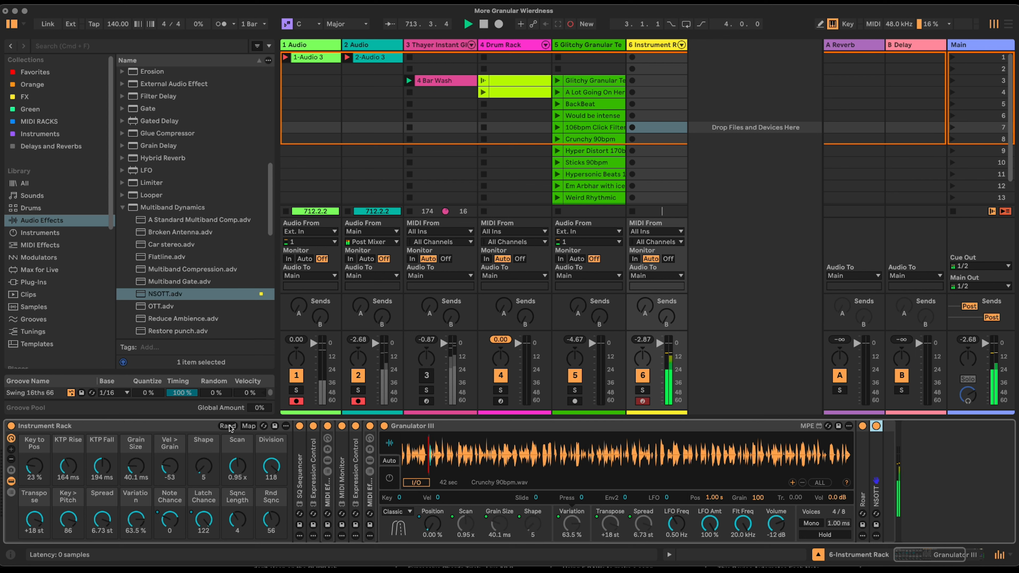
{"action": "left_click", "coordinate": [228, 426]}
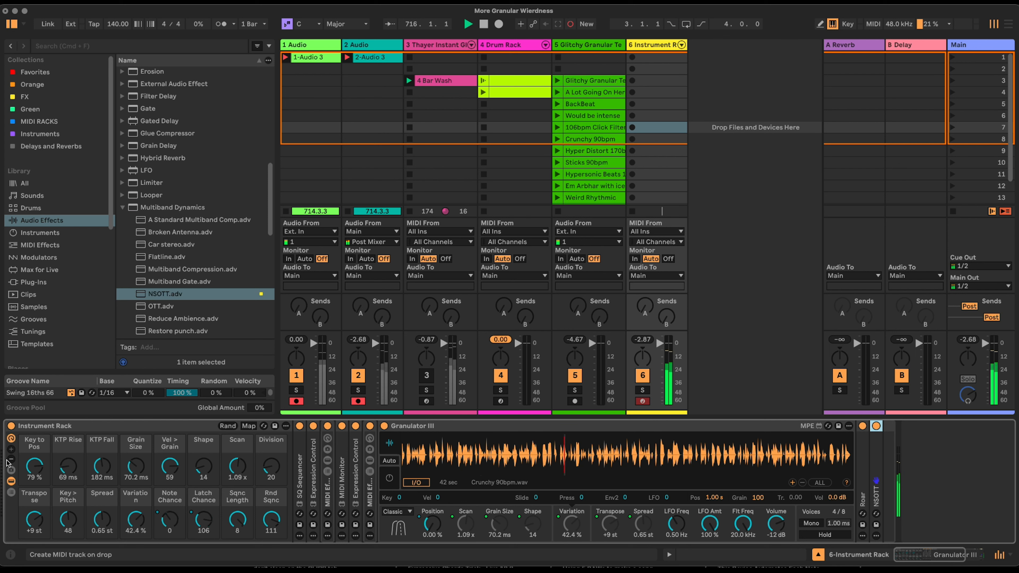
{"action": "left_click", "coordinate": [228, 426]}
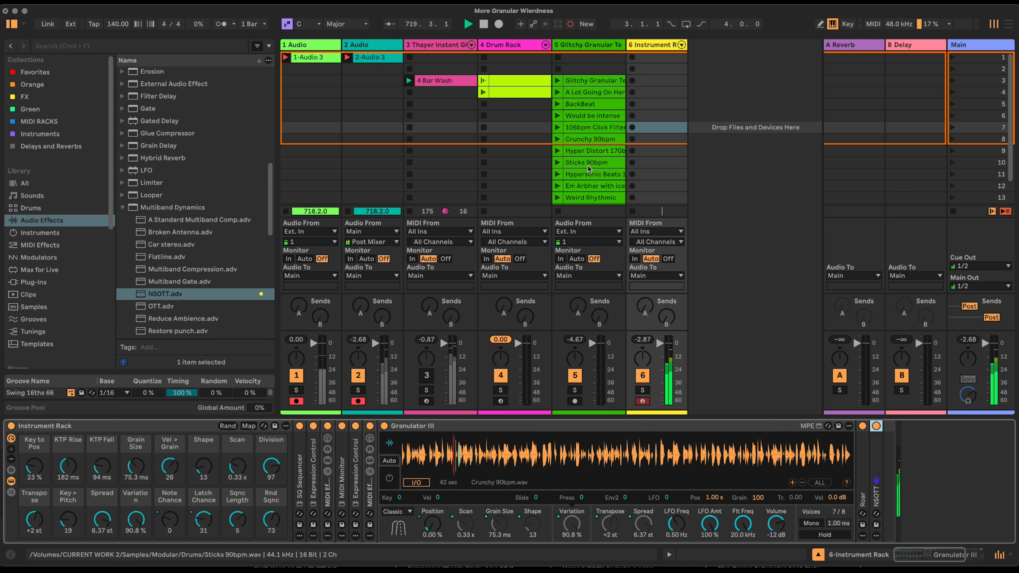
Step: Load the Hypersonic Beats 130bpm sample into Granulator III and randomise the Instrument Rack's macros
{"action": "left_click_drag", "start_coordinate": [590, 174], "coordinate": [535, 456]}
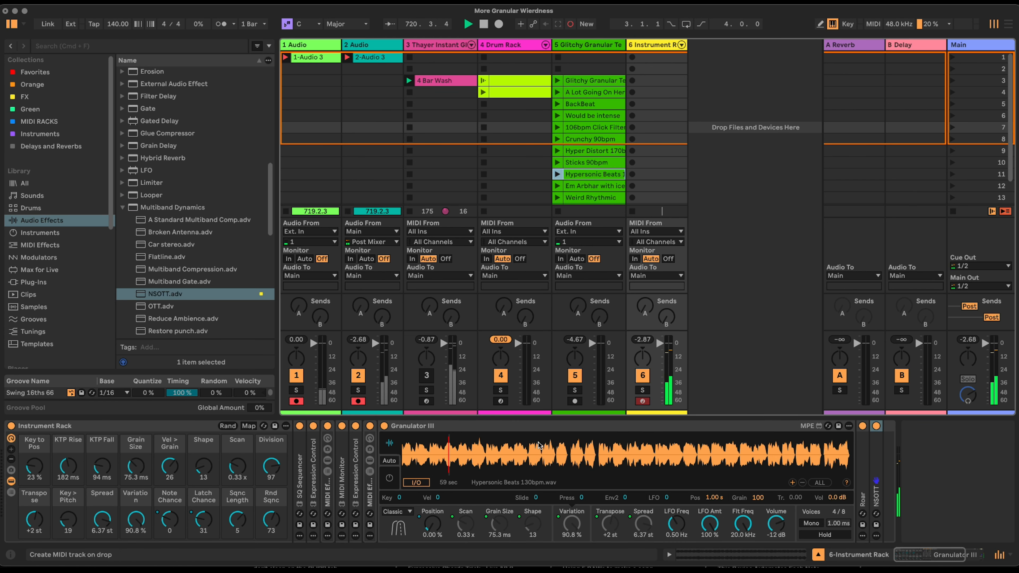
{"action": "left_click", "coordinate": [229, 426]}
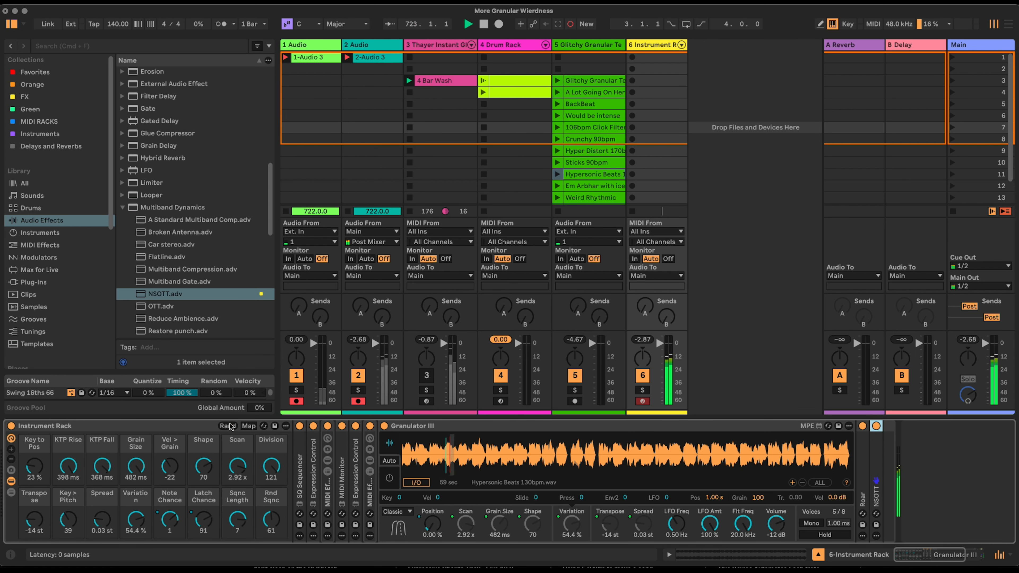
Step: Set Rnd Sqnc to 127, Transpose to 0 st, Key > Pitch to 55 and Division to 77, and launch the Drum Rack clip in scene 4
{"action": "left_click_drag", "start_coordinate": [278, 524], "coordinate": [278, 483]}
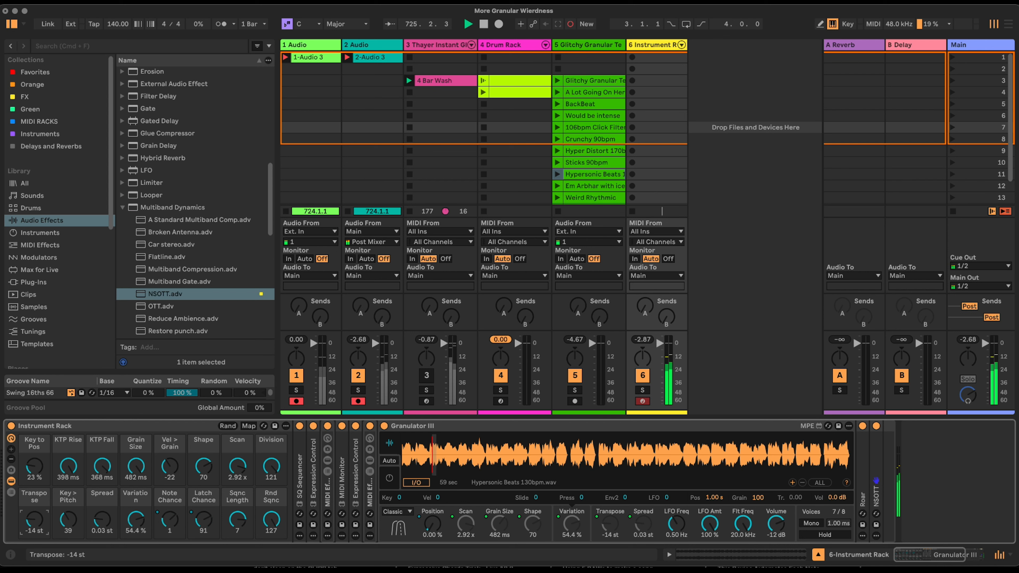
{"action": "left_click_drag", "start_coordinate": [67, 522], "coordinate": [67, 512]}
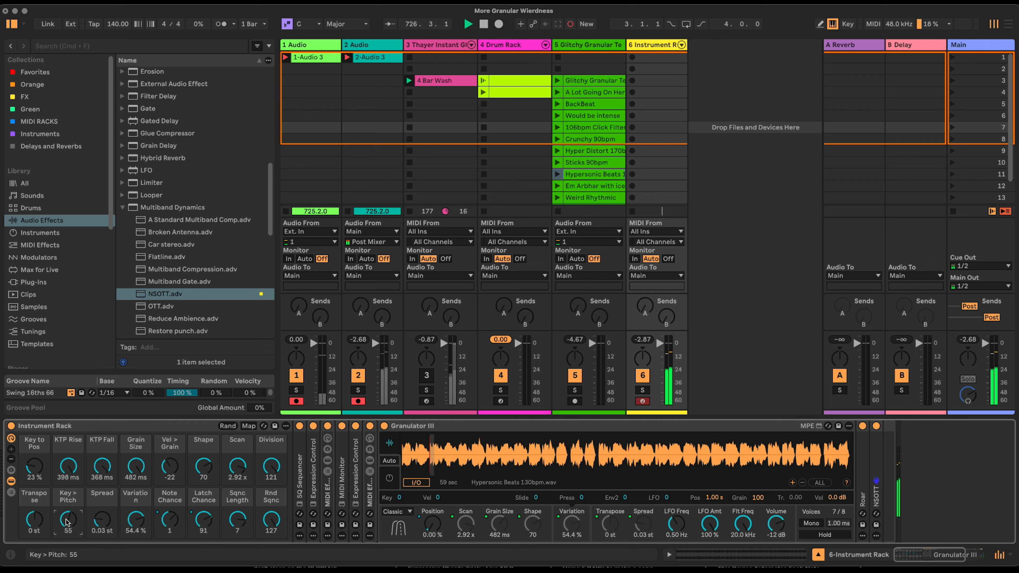
{"action": "left_click_drag", "start_coordinate": [279, 469], "coordinate": [279, 495]}
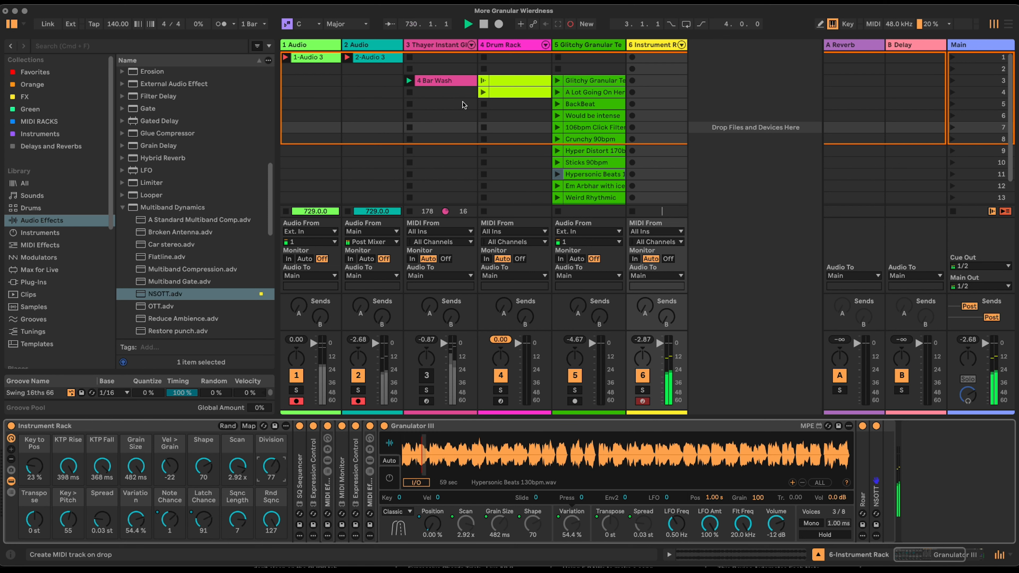
{"action": "left_click", "coordinate": [484, 95]}
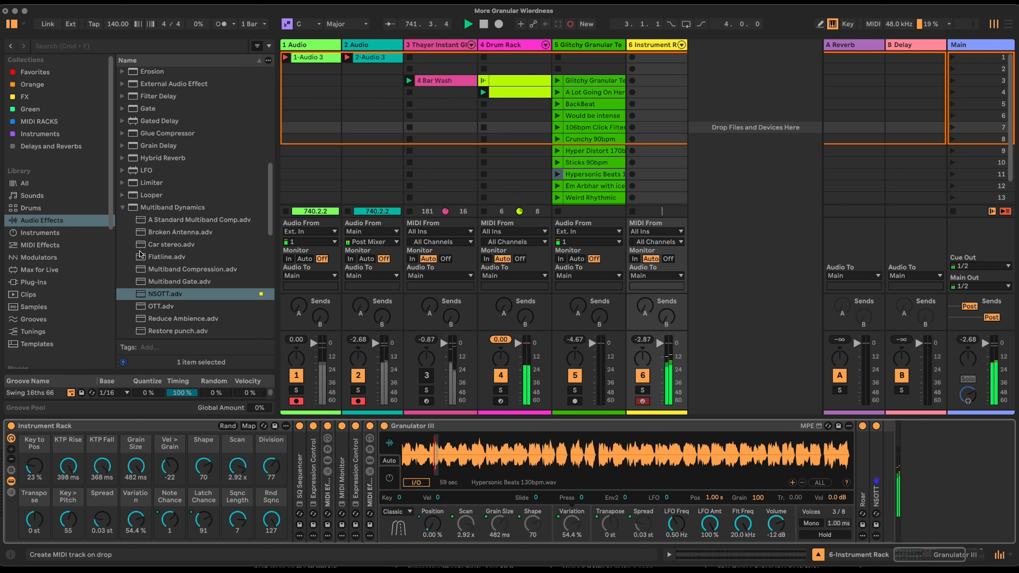
Step: Find the Thayer Live Glitch Stretch rack in the FX collection's FX folder and add it after NSOTT on the Instrument Rack track
{"action": "scroll", "coordinate": [146, 246], "scroll_direction": "up", "scroll_amount": 10}
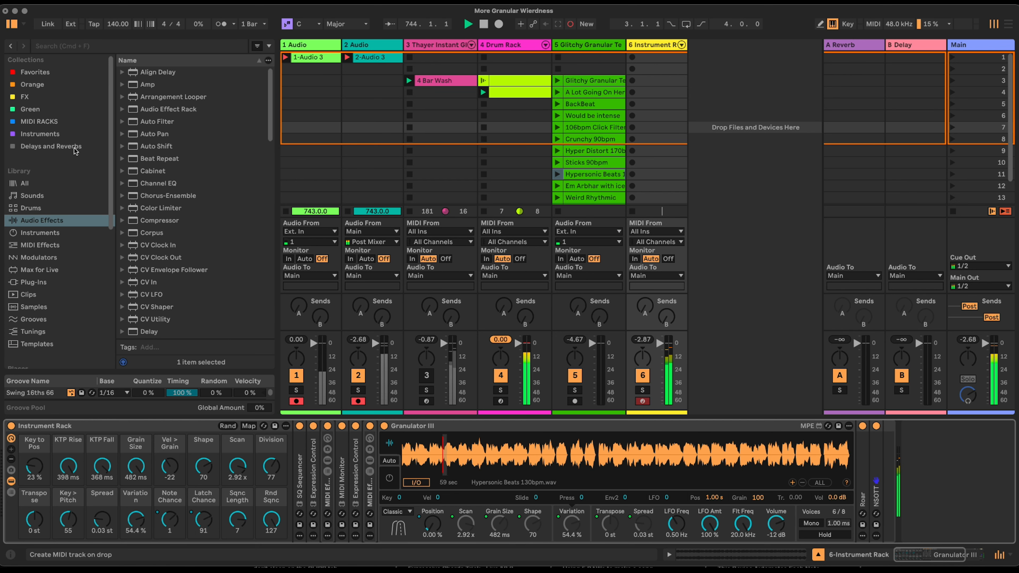
{"action": "left_click", "coordinate": [56, 98]}
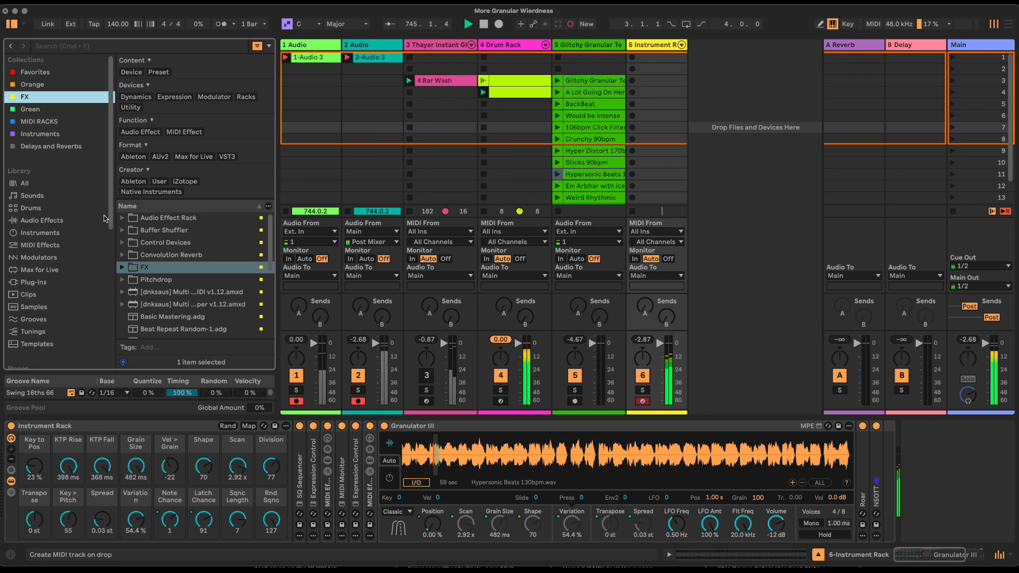
{"action": "scroll", "coordinate": [169, 291], "scroll_direction": "down", "scroll_amount": 3}
{"action": "scroll", "coordinate": [169, 291], "scroll_direction": "down", "scroll_amount": 1}
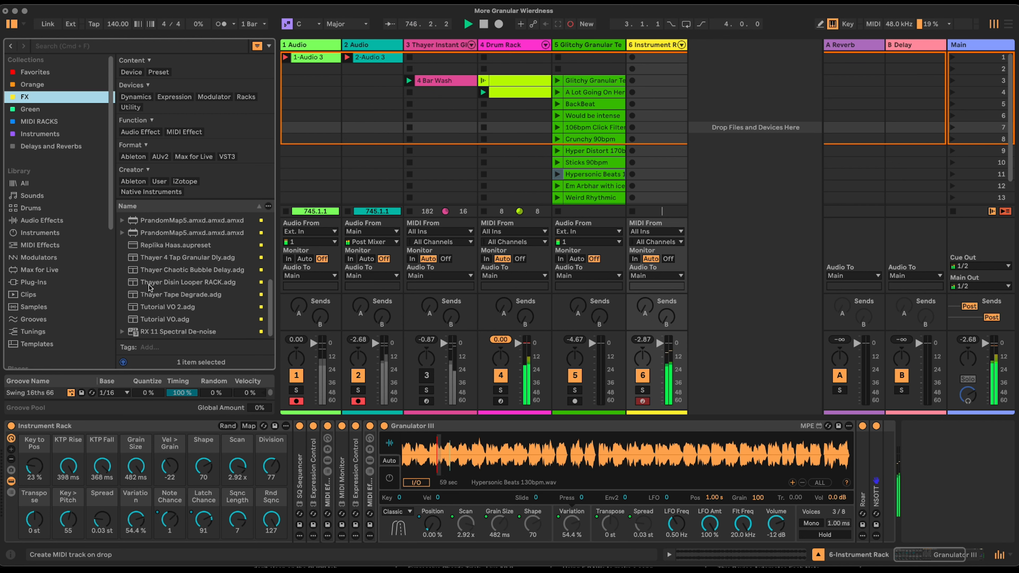
{"action": "scroll", "coordinate": [193, 286], "scroll_direction": "up", "scroll_amount": 1}
{"action": "scroll", "coordinate": [200, 284], "scroll_direction": "up", "scroll_amount": 3}
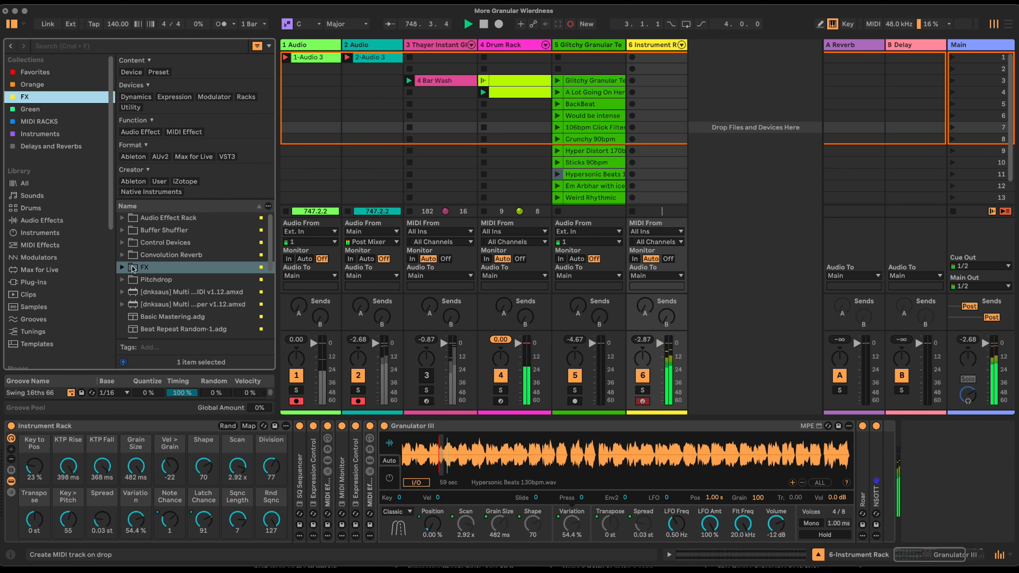
{"action": "double_click", "coordinate": [155, 267]}
{"action": "scroll", "coordinate": [161, 282], "scroll_direction": "down", "scroll_amount": 5}
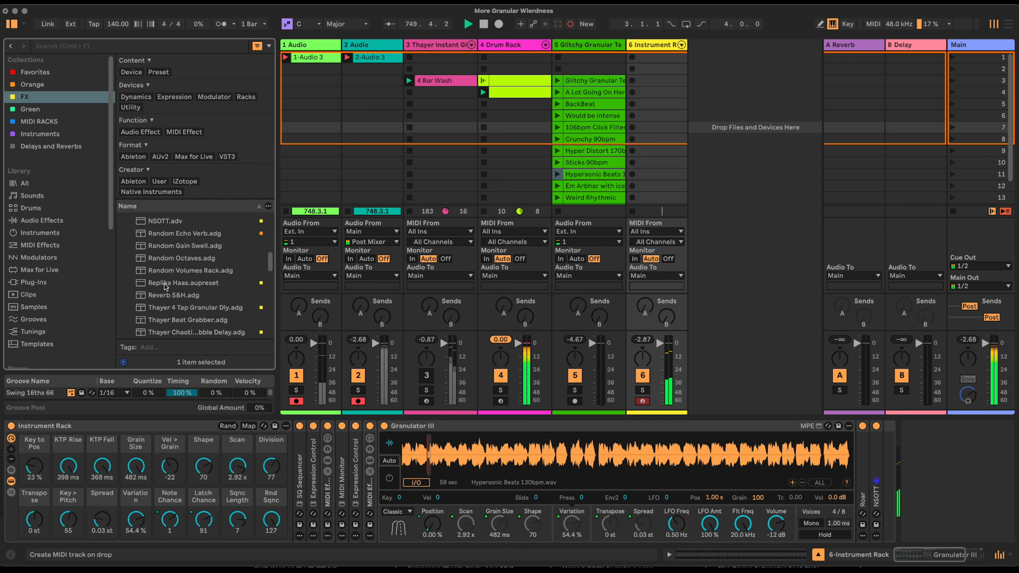
{"action": "scroll", "coordinate": [164, 286], "scroll_direction": "down", "scroll_amount": 5}
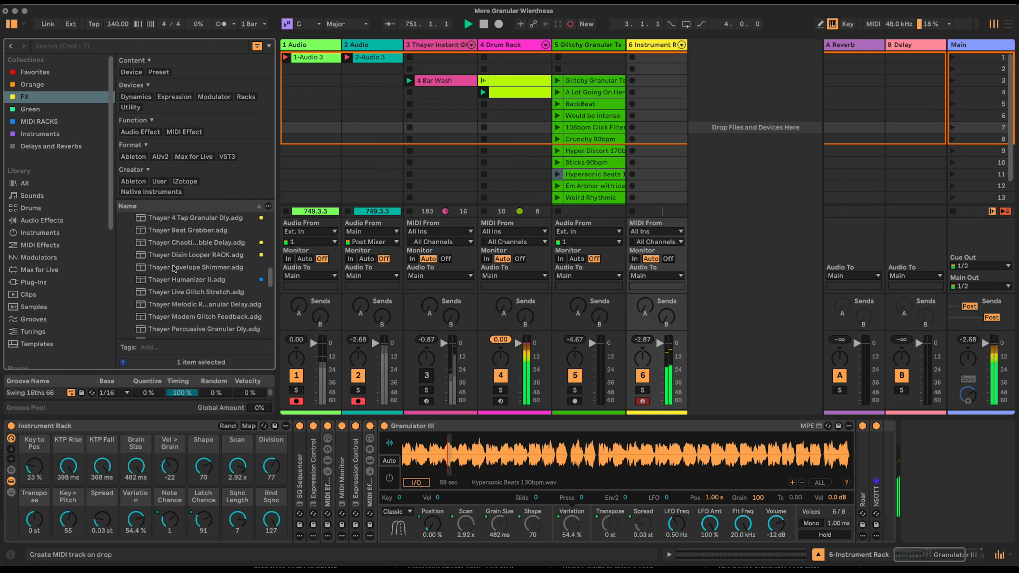
{"action": "left_click", "coordinate": [179, 295]}
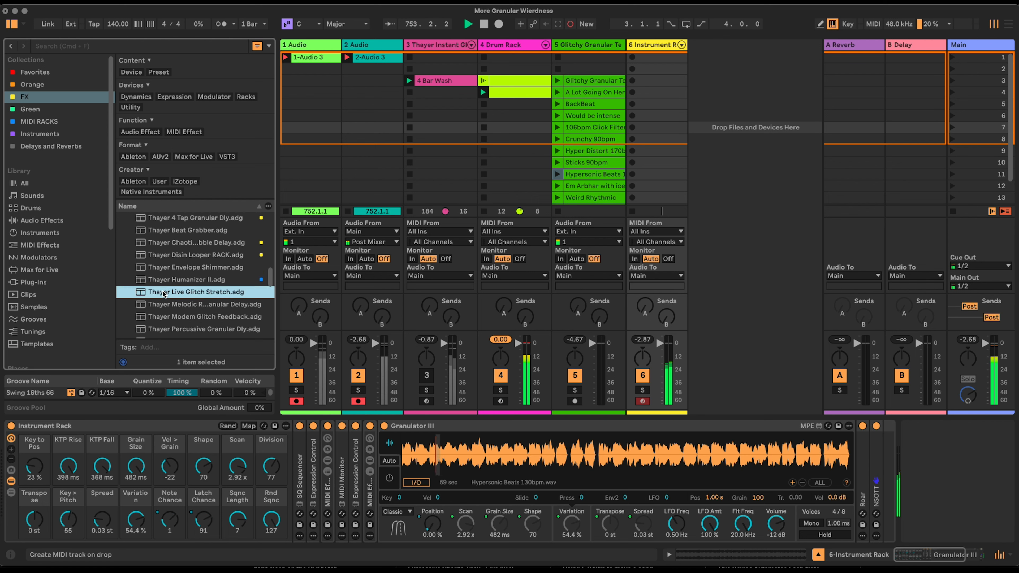
{"action": "mouse_move", "coordinate": [164, 293]}
{"action": "left_mouse_down"}
{"action": "mouse_move", "coordinate": [859, 482]}
{"action": "mouse_move", "coordinate": [924, 473]}
{"action": "left_mouse_up"}
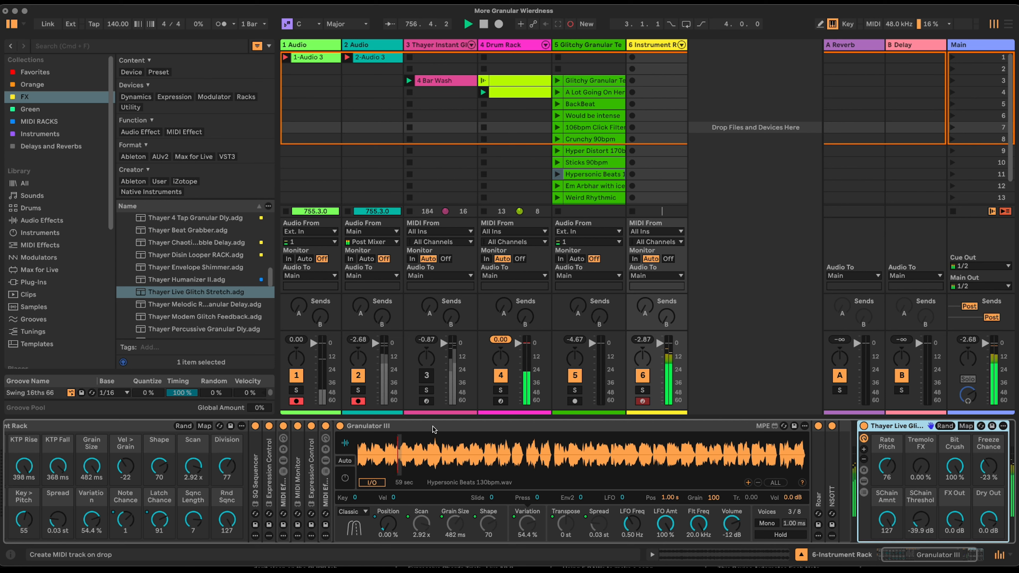
Step: Mute the Instrument Rack track and create an empty MIDI clip in its scene 4 slot with a loop length of 4 bars
{"action": "left_click", "coordinate": [426, 429]}
{"action": "left_click_drag", "start_coordinate": [921, 555], "coordinate": [929, 555]}
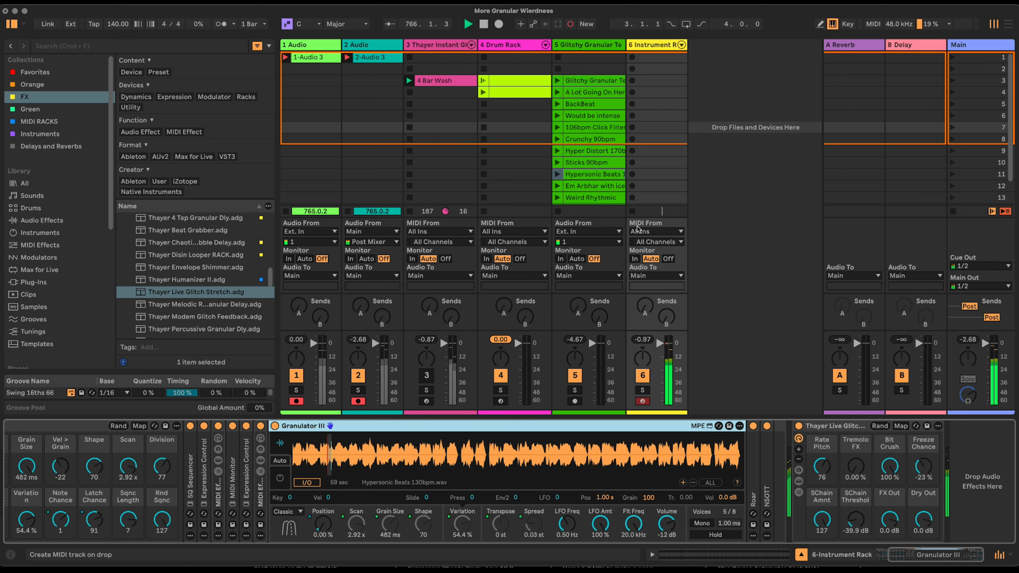
{"action": "left_click", "coordinate": [642, 376]}
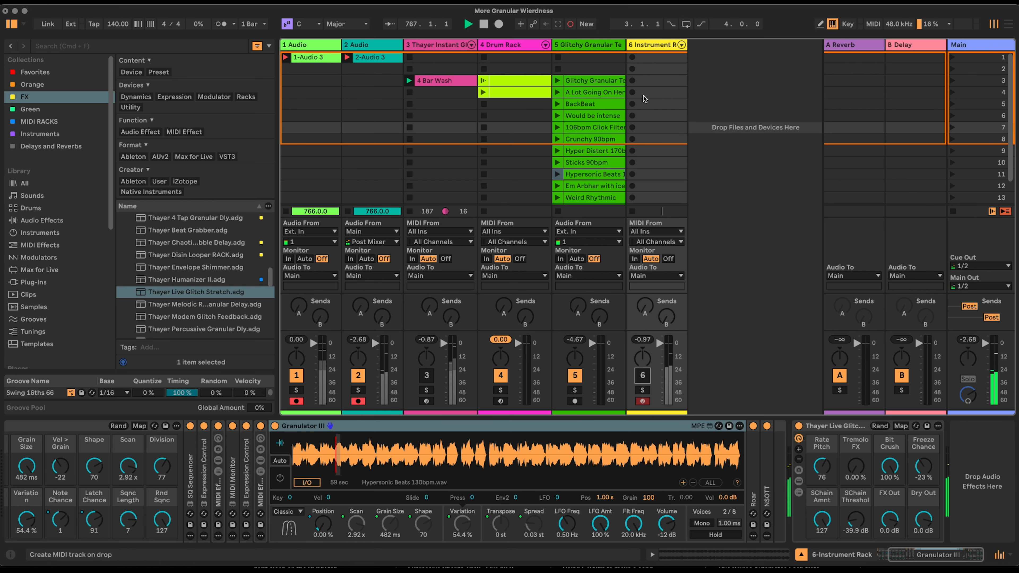
{"action": "left_click", "coordinate": [658, 90]}
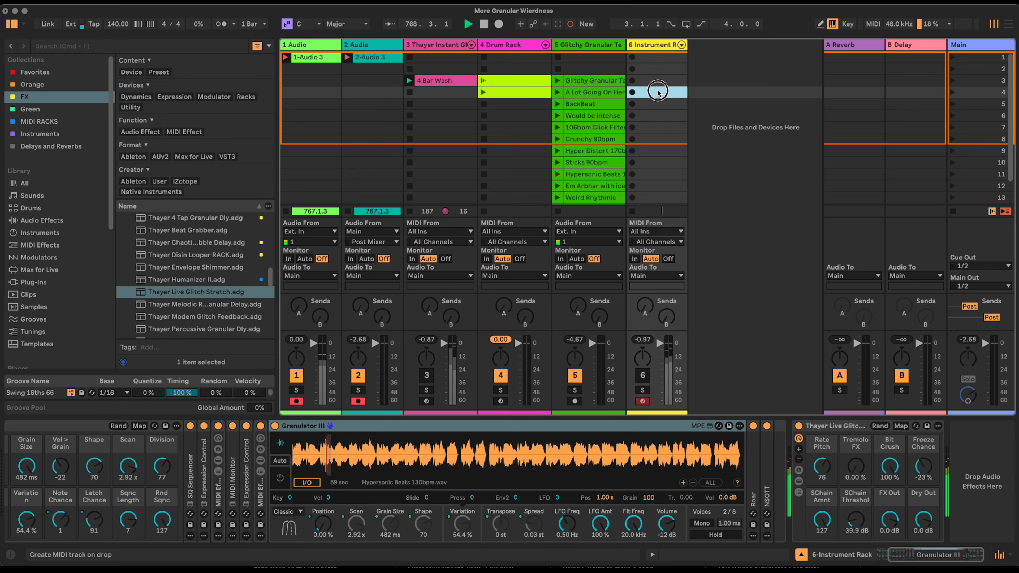
{"action": "double_click", "coordinate": [657, 91]}
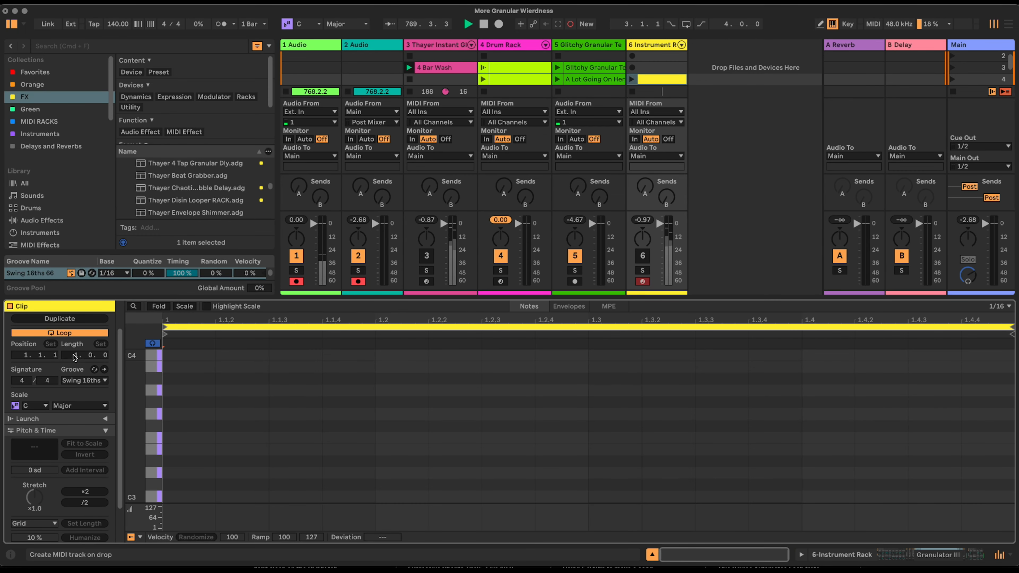
{"action": "type", "text": "4"}
{"action": "key", "text": "Return"}
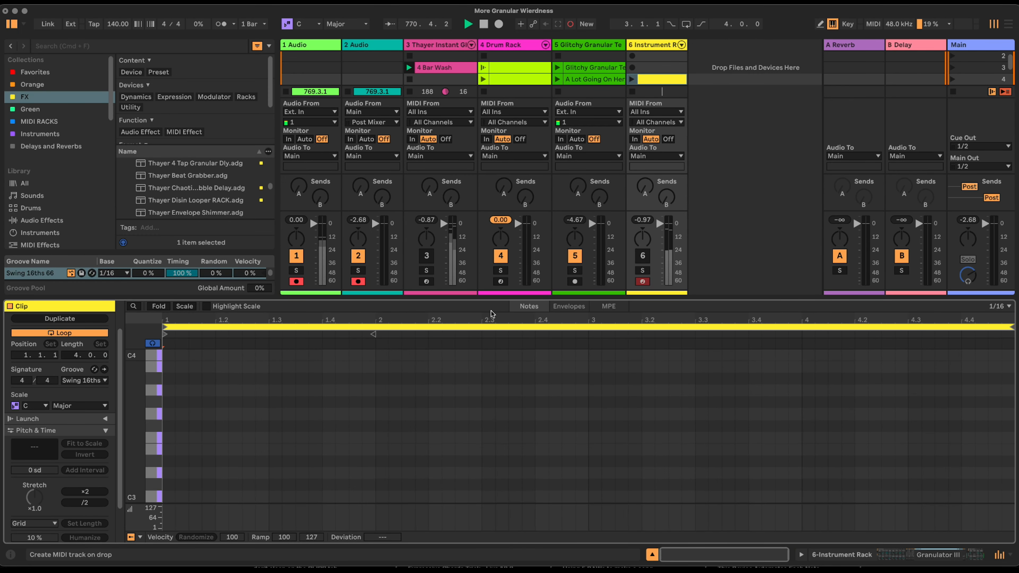
Step: Show the new clip's envelope for the FX Out macro of Thayer Live Glitch Stretch in an enlarged clip editor
{"action": "left_click", "coordinate": [564, 309]}
{"action": "left_click_drag", "start_coordinate": [587, 297], "coordinate": [587, 266]}
{"action": "left_click", "coordinate": [168, 538]}
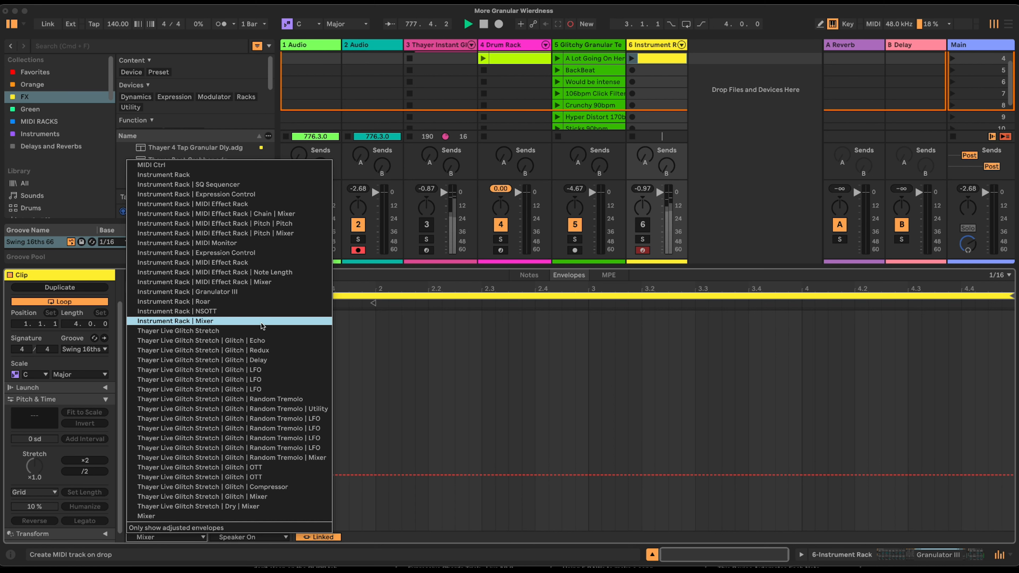
{"action": "left_click", "coordinate": [262, 330]}
{"action": "left_click", "coordinate": [241, 538]}
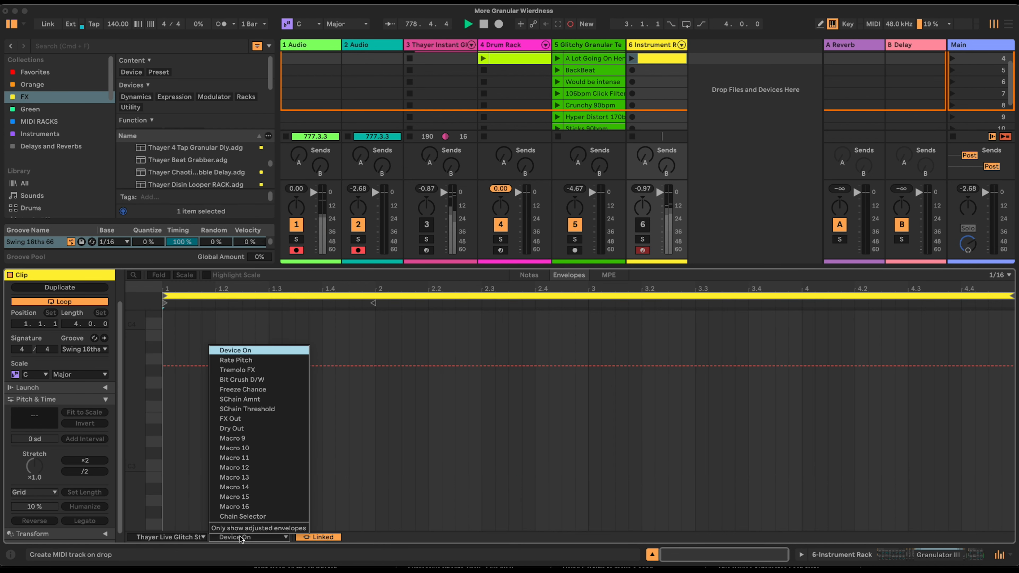
{"action": "left_click", "coordinate": [269, 419]}
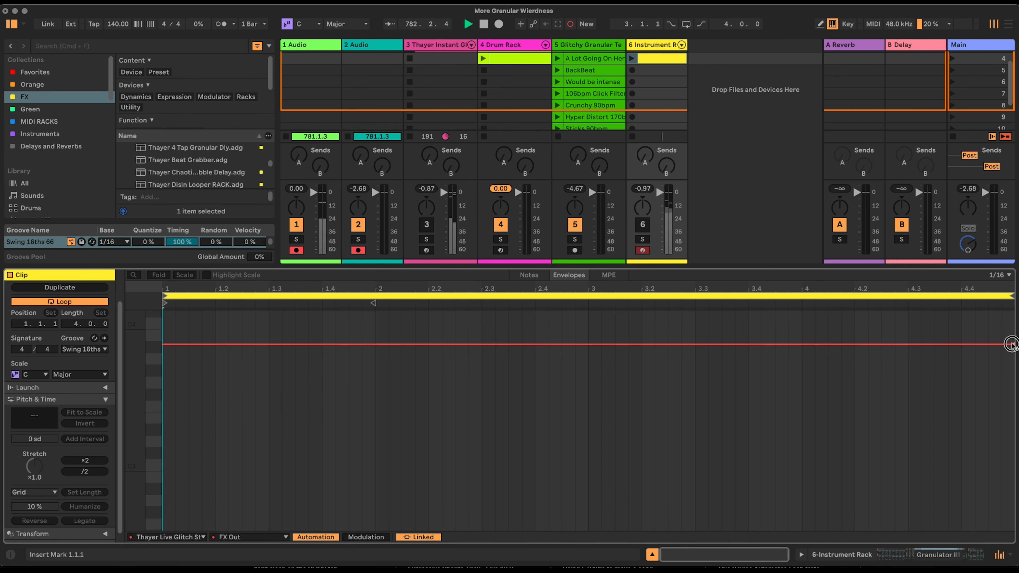
Step: Shape the FX Out envelope as a curved rise from the minimum at bar 1 to about 0.96 dB at the clip's end, with a vertical drop there
{"action": "left_click_drag", "start_coordinate": [164, 344], "coordinate": [163, 527]}
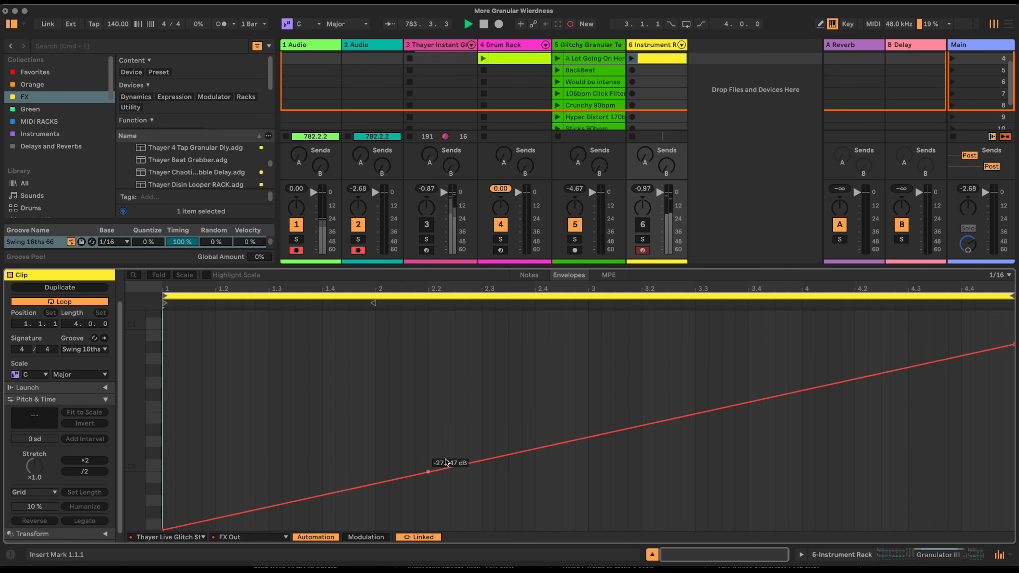
{"action": "left_click_drag", "start_coordinate": [493, 452], "coordinate": [901, 377]}
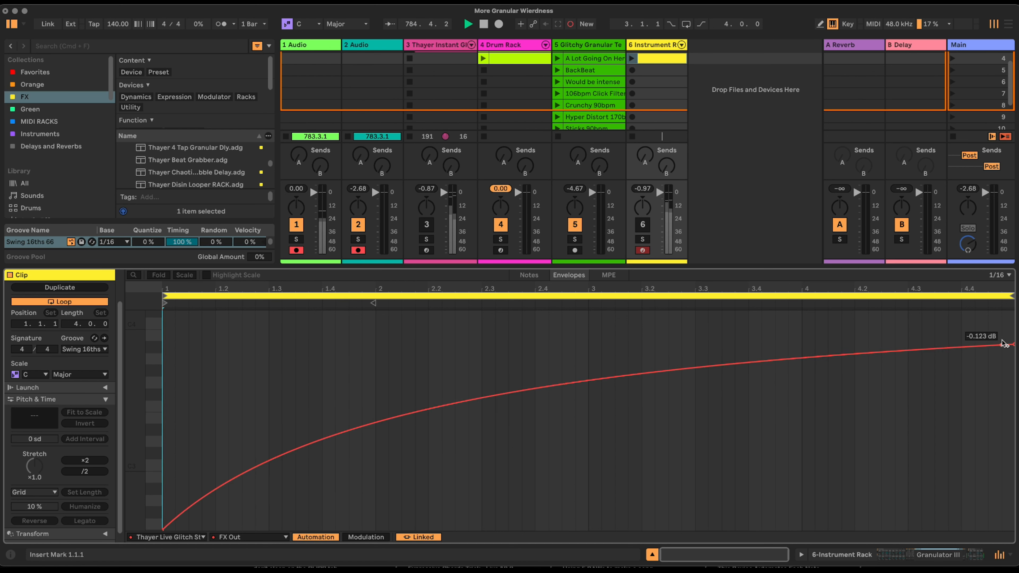
{"action": "left_click_drag", "start_coordinate": [1014, 348], "coordinate": [1014, 531]}
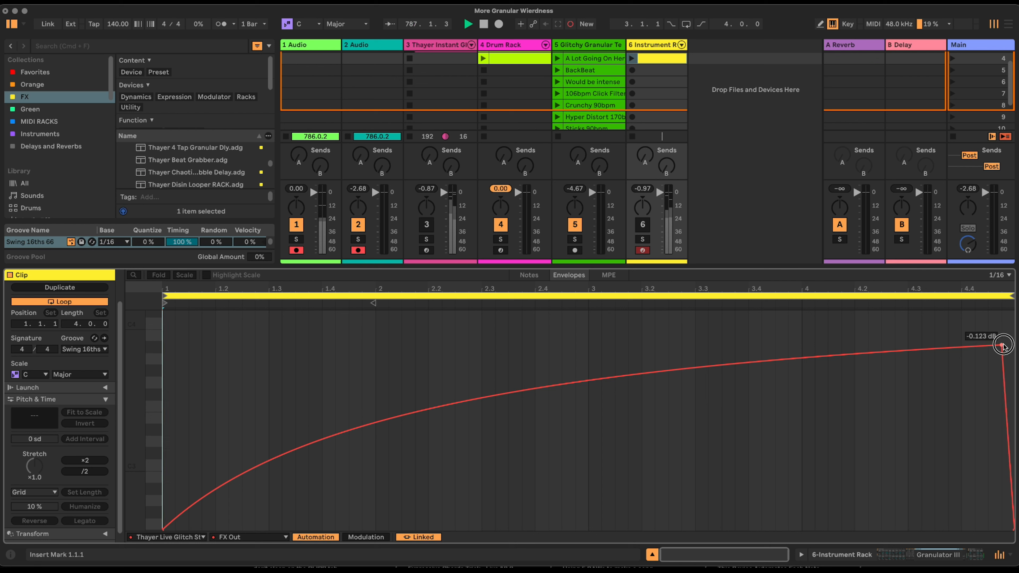
{"action": "left_click_drag", "start_coordinate": [1002, 346], "coordinate": [1014, 346]}
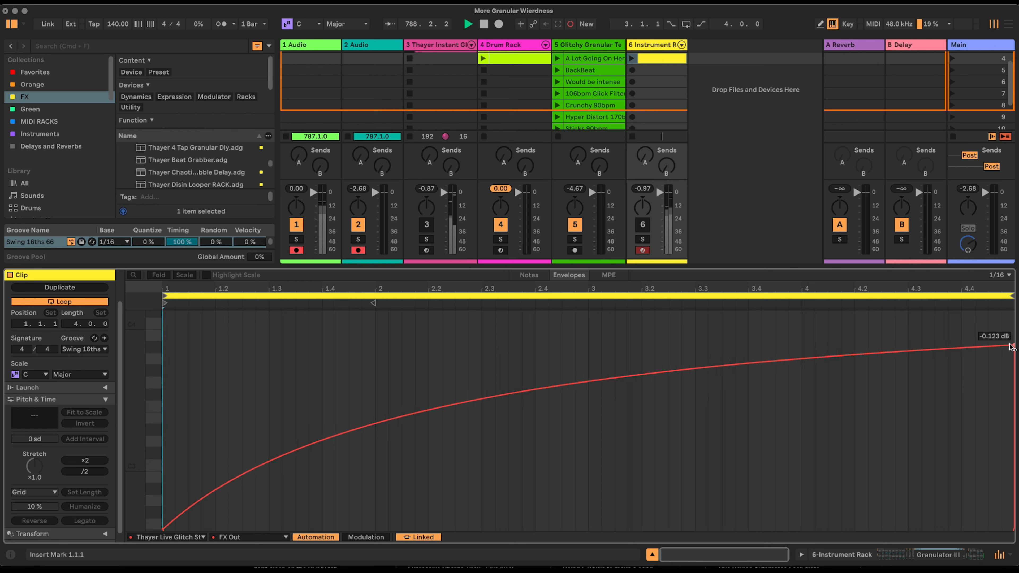
{"action": "left_click_drag", "start_coordinate": [1014, 346], "coordinate": [1014, 339]}
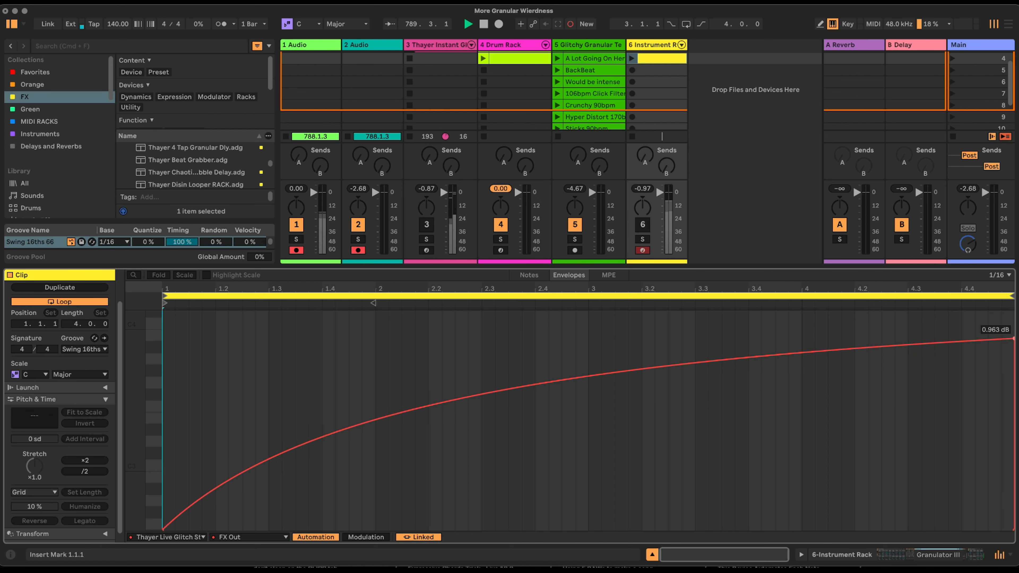
Step: Unlink the FX Out envelope from the clip, turn off its loop and set its end to bar 5
{"action": "left_click", "coordinate": [410, 540]}
{"action": "left_click", "coordinate": [449, 537]}
{"action": "left_click", "coordinate": [546, 540]}
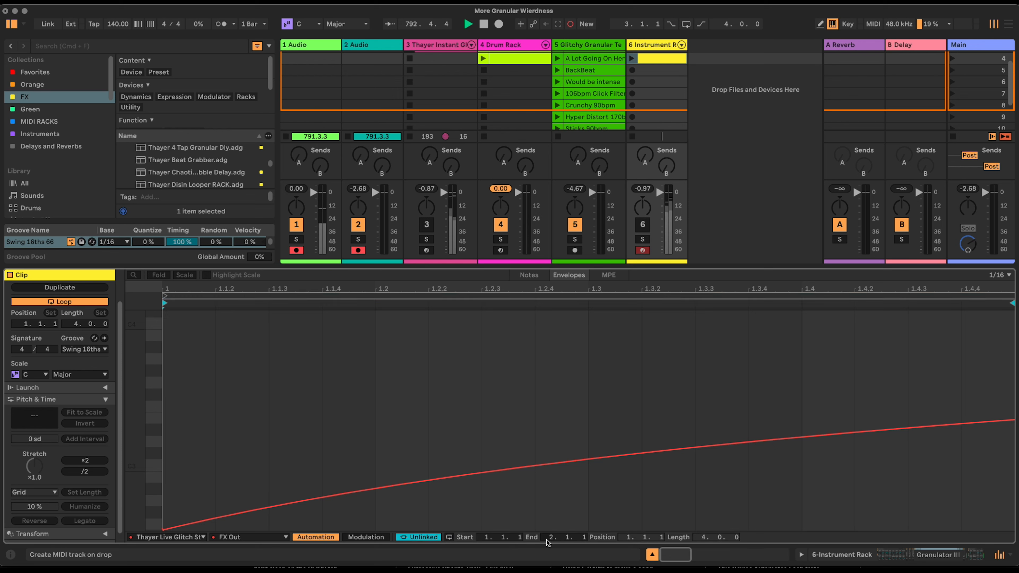
{"action": "type", "text": "5"}
{"action": "key", "text": "Return"}
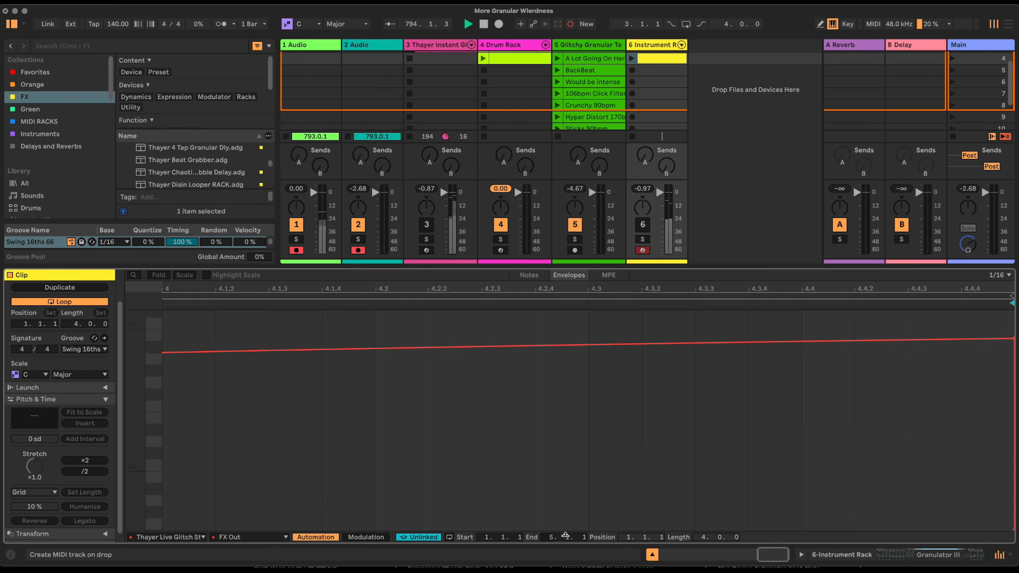
Step: Shape the Dry Out envelope as a curved fall from its starting level at bar 1 to the minimum at the clip's end, with a vertical jump there
{"action": "double_click", "coordinate": [526, 287]}
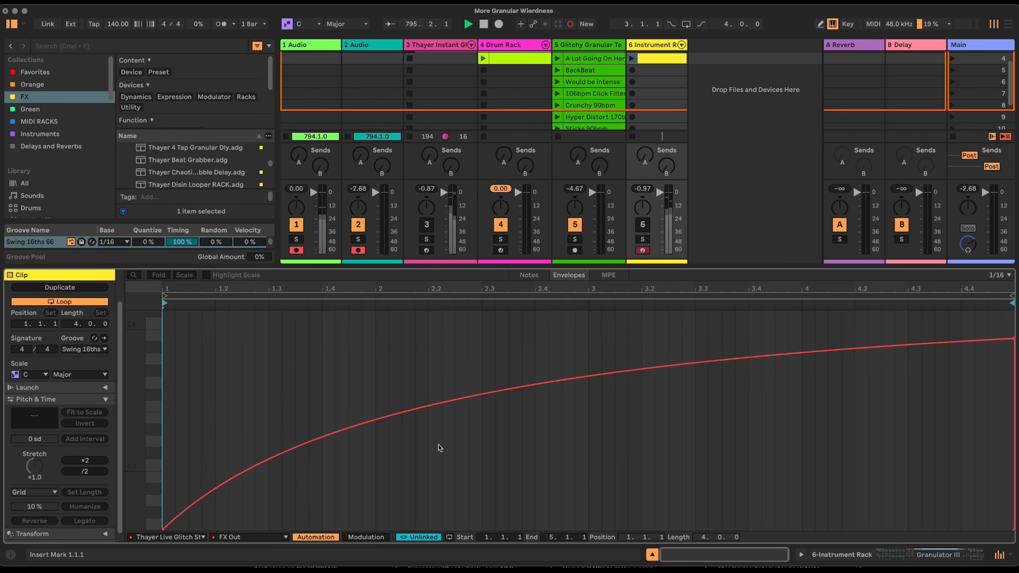
{"action": "left_click", "coordinate": [235, 538]}
{"action": "left_click", "coordinate": [274, 420]}
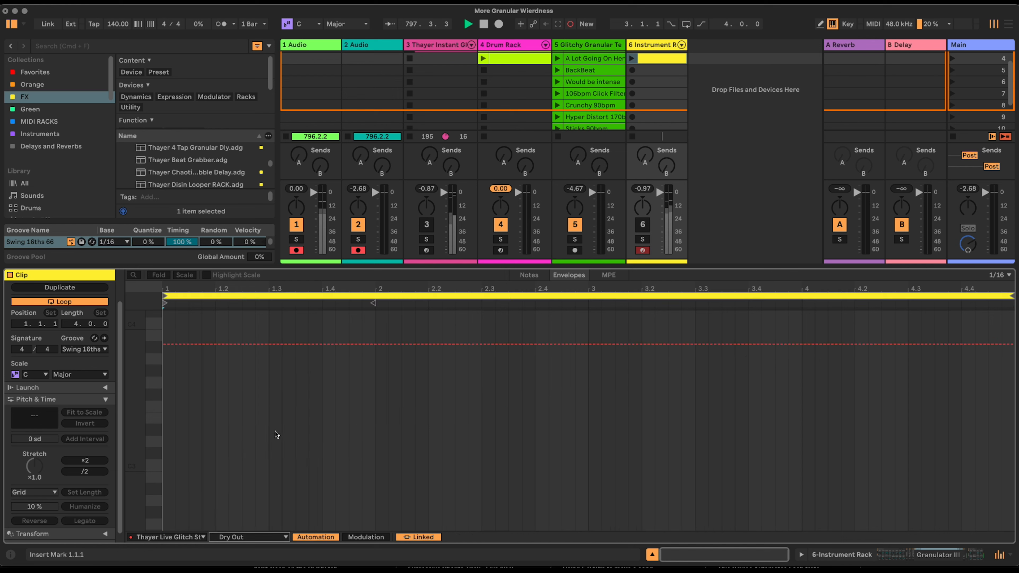
{"action": "left_click", "coordinate": [164, 344]}
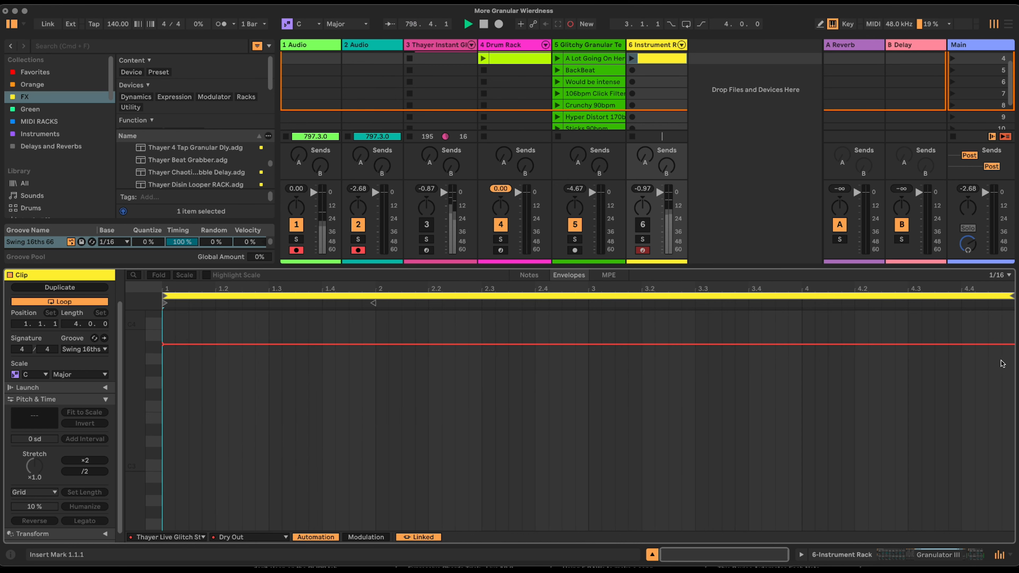
{"action": "mouse_move", "coordinate": [1010, 344]}
{"action": "left_mouse_down"}
{"action": "mouse_move", "coordinate": [1008, 527]}
{"action": "mouse_move", "coordinate": [1014, 343]}
{"action": "left_mouse_up"}
{"action": "left_click_drag", "start_coordinate": [1008, 529], "coordinate": [1014, 529]}
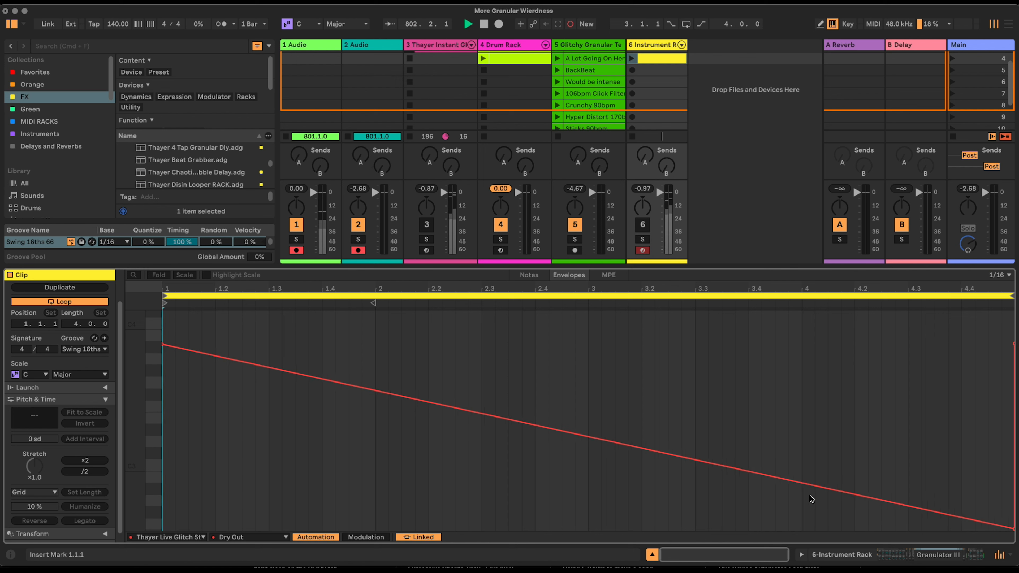
{"action": "left_click_drag", "start_coordinate": [812, 499], "coordinate": [811, 405]}
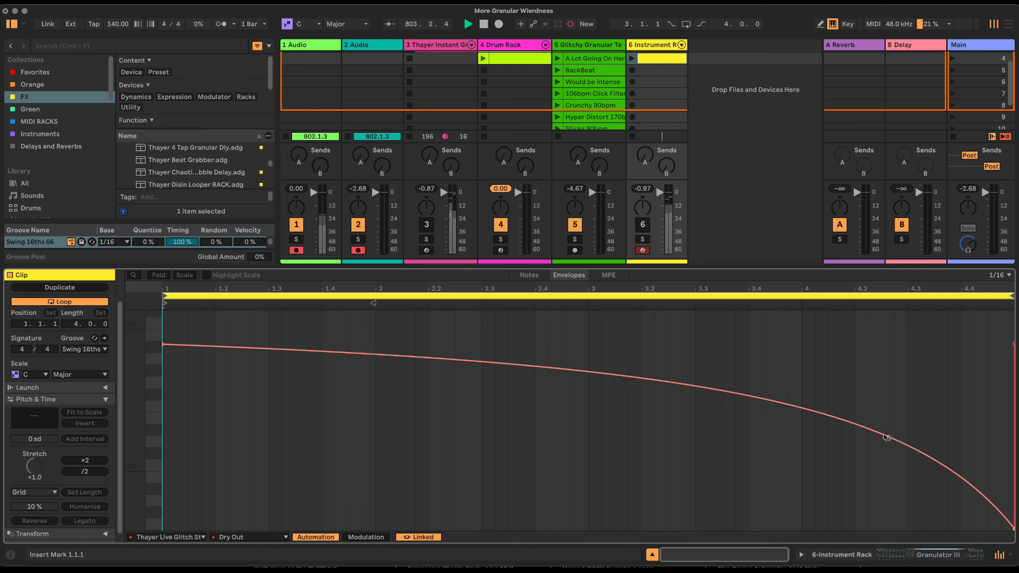
Step: Unlink the Dry Out envelope from the clip, turn off its loop and set its end to bar 5
{"action": "left_click", "coordinate": [417, 538]}
{"action": "left_click", "coordinate": [449, 537]}
{"action": "left_click", "coordinate": [558, 538]}
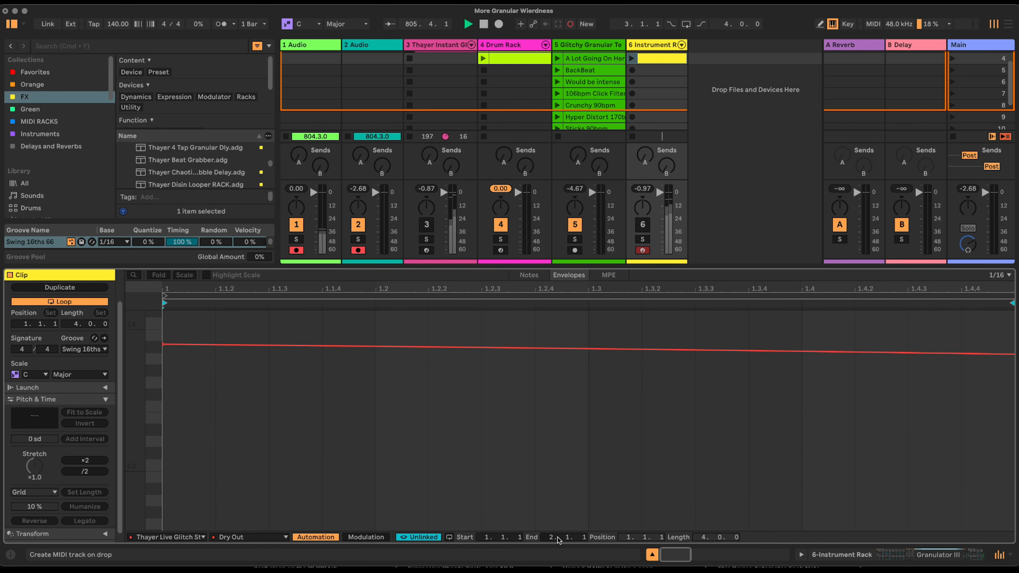
{"action": "type", "text": "5"}
{"action": "key", "text": "Return"}
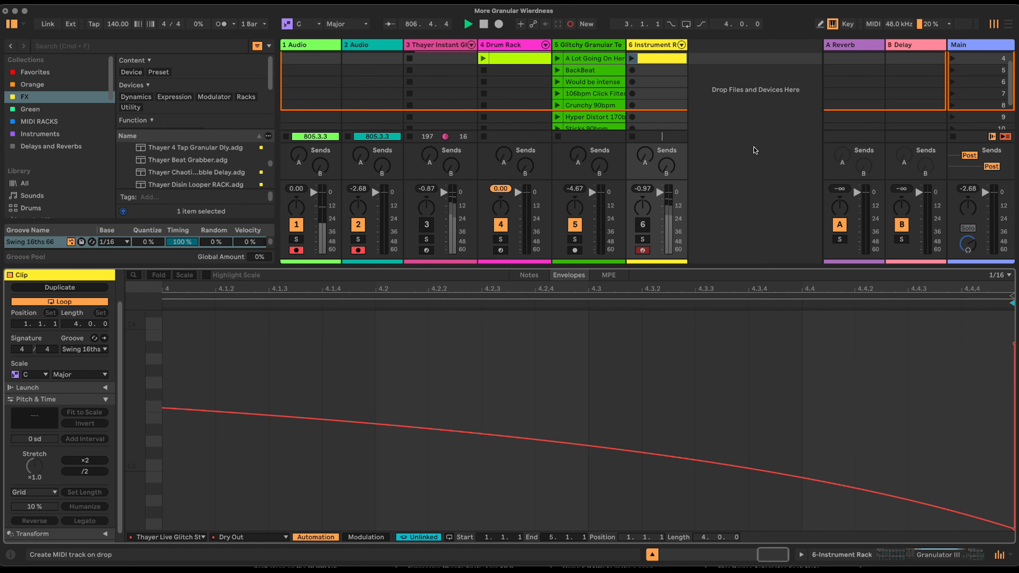
Step: Unmute the Instrument Rack track and play its scene 4 clip together with the Drum Rack's scene 4 clip, with the device chain shown
{"action": "left_click", "coordinate": [642, 224]}
{"action": "left_click", "coordinate": [633, 58]}
{"action": "left_click", "coordinate": [955, 557]}
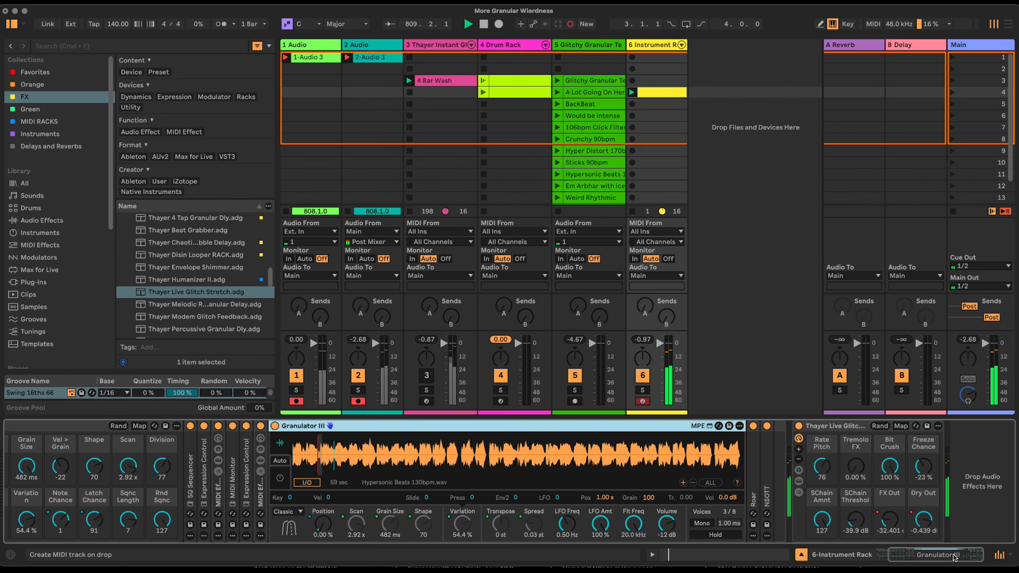
{"action": "left_click_drag", "start_coordinate": [923, 519], "coordinate": [924, 527]}
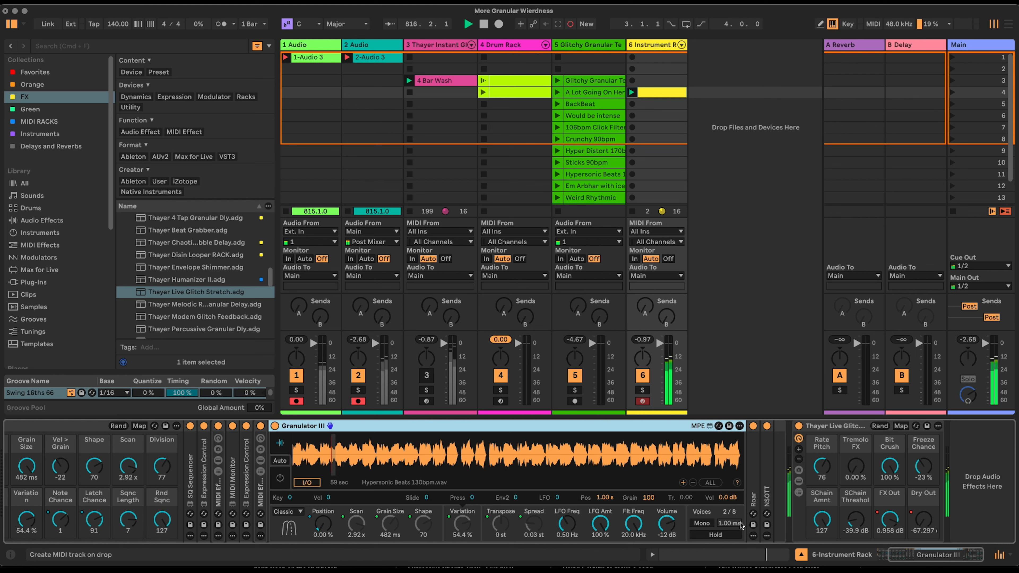
{"action": "left_click", "coordinate": [483, 93]}
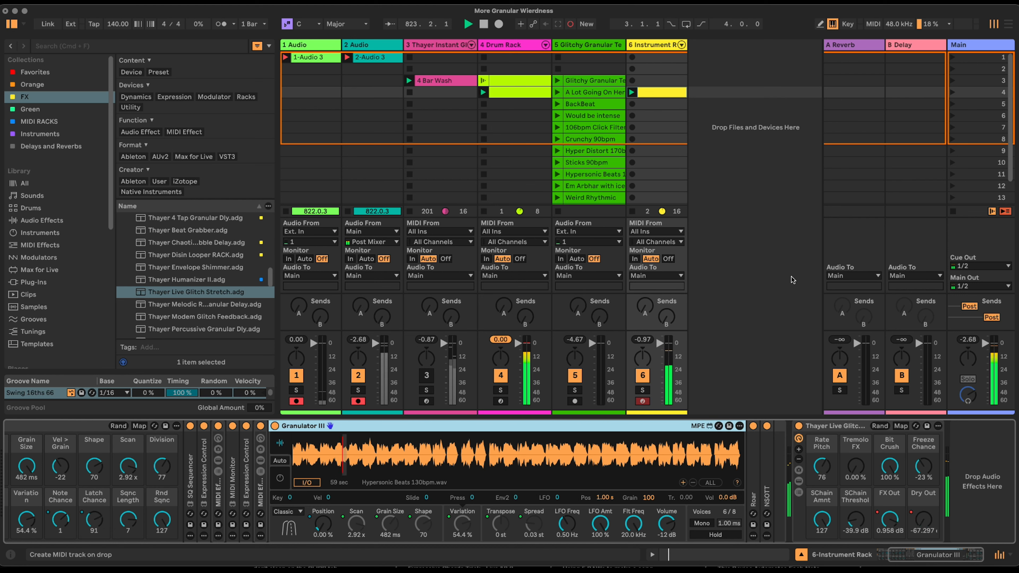
Step: Solo the Instrument Rack track and store the rack's current macro settings as a new macro variation
{"action": "left_click_drag", "start_coordinate": [967, 557], "coordinate": [956, 558]}
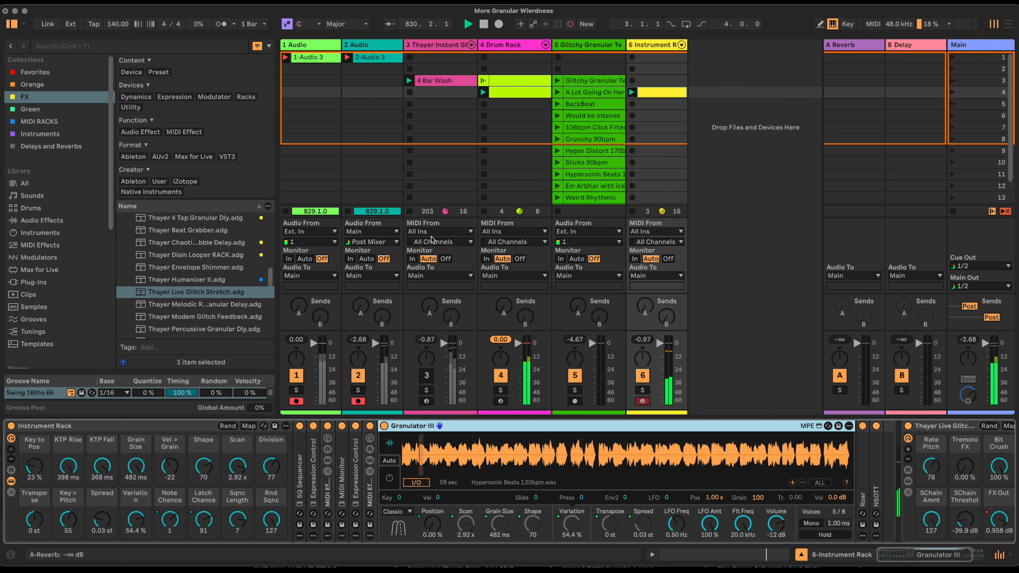
{"action": "left_click", "coordinate": [643, 390]}
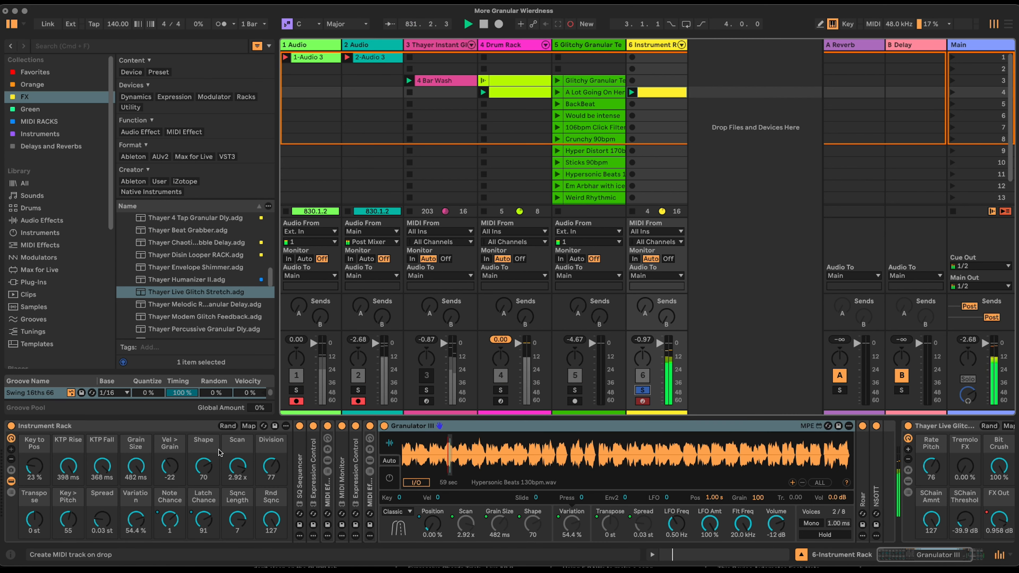
{"action": "left_click", "coordinate": [12, 470]}
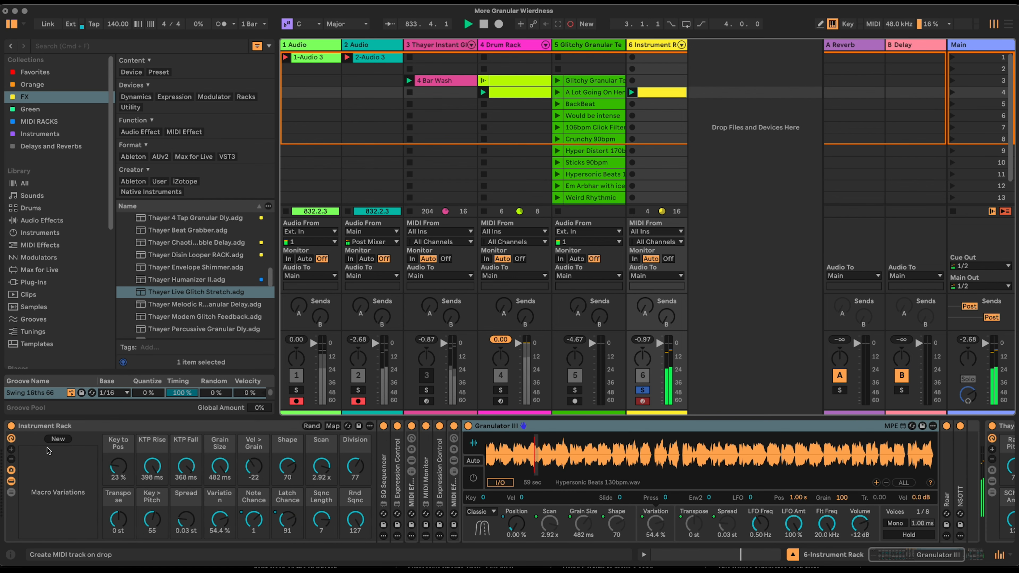
{"action": "left_click", "coordinate": [57, 439]}
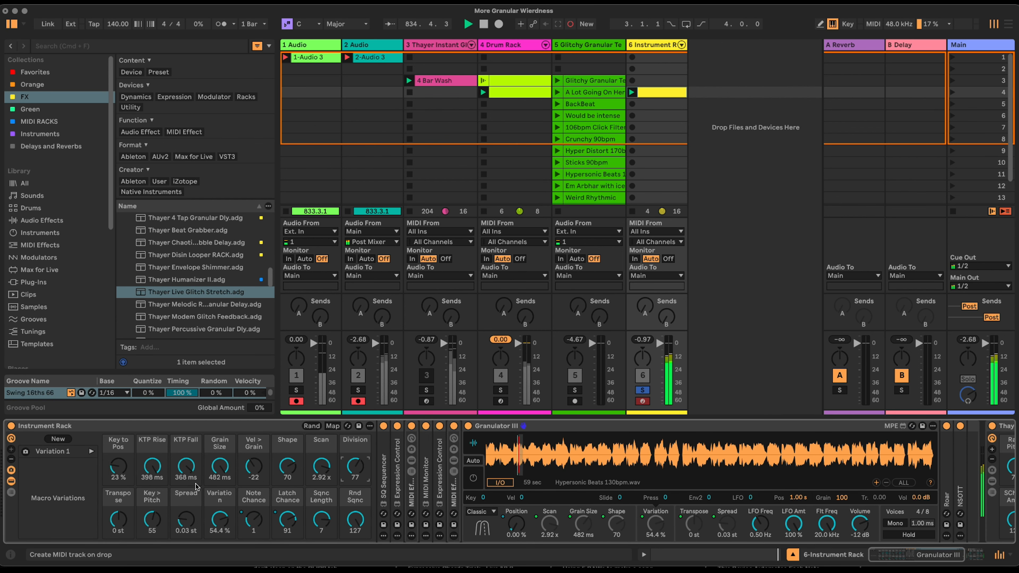
Step: Set Key to Pos to 48%, Latch Chance, Scan, Variation and KTP Rise to 0 and KTP Fall to 166 ms, and overwrite Variation 1 with them
{"action": "left_click_drag", "start_coordinate": [289, 522], "coordinate": [260, 532]}
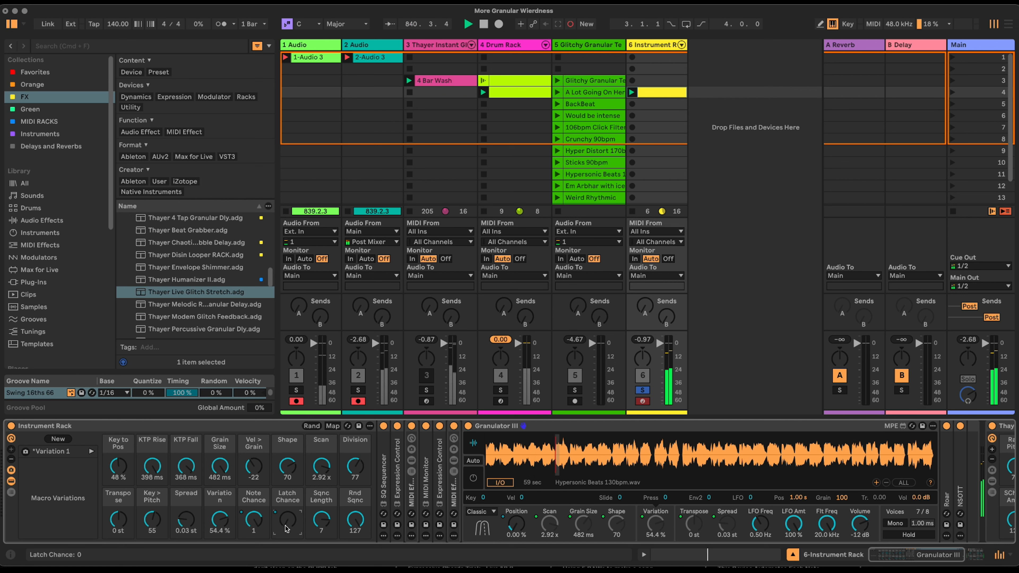
{"action": "left_click_drag", "start_coordinate": [322, 468], "coordinate": [322, 538]}
{"action": "left_click_drag", "start_coordinate": [219, 521], "coordinate": [219, 566]}
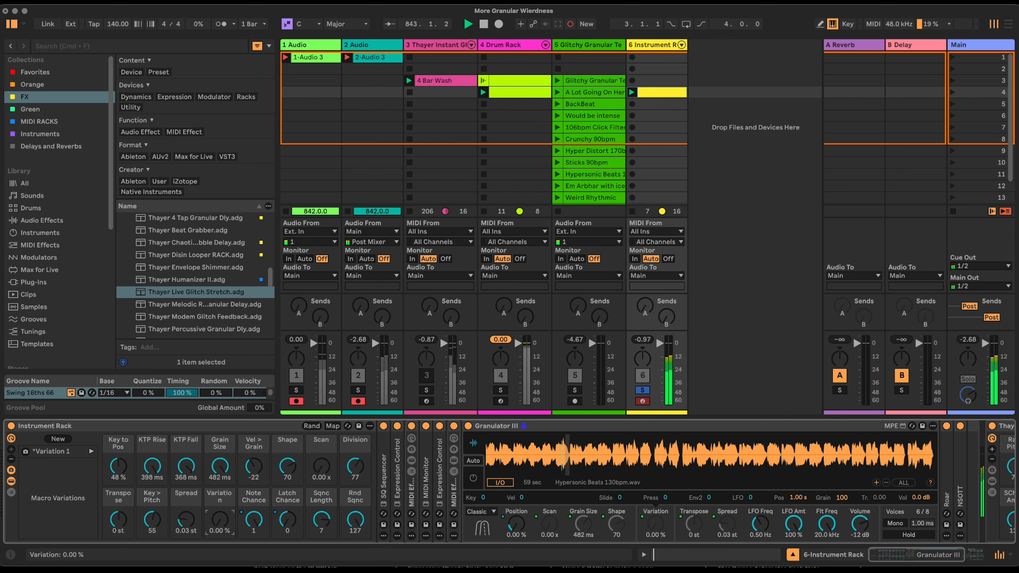
{"action": "left_click_drag", "start_coordinate": [152, 464], "coordinate": [152, 518]}
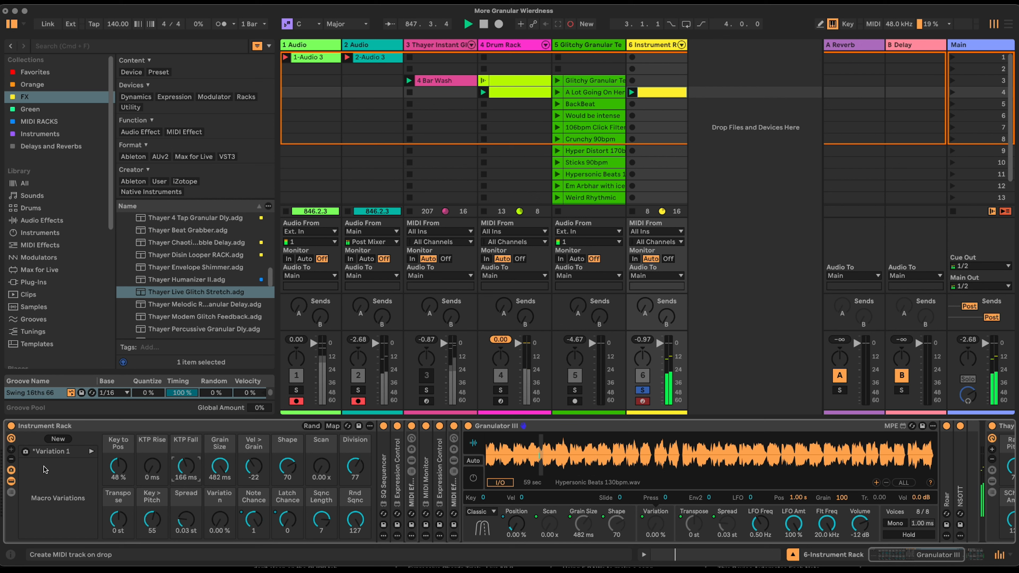
{"action": "left_click", "coordinate": [32, 453]}
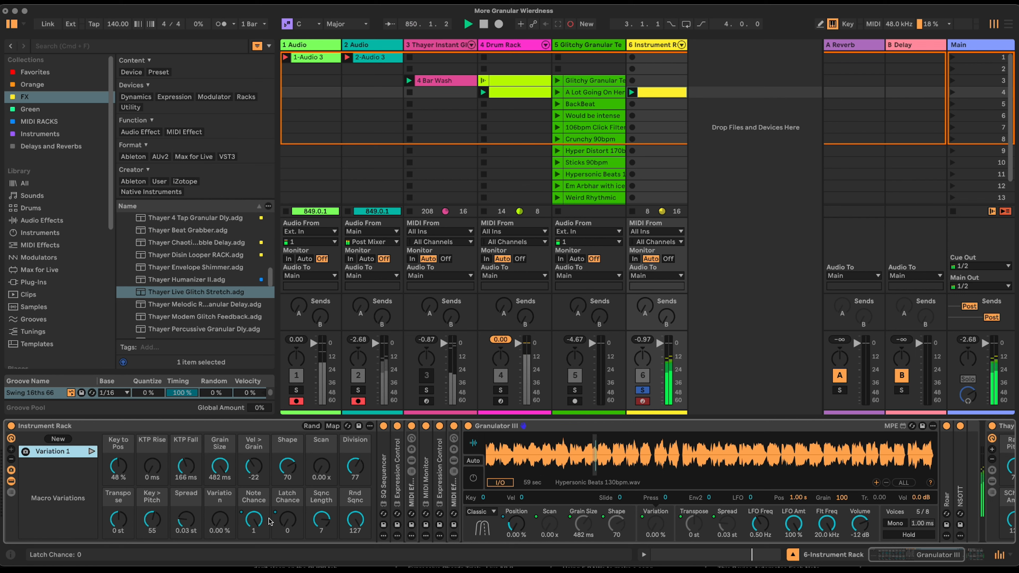
Step: Set the Instrument Rack's Note Chance to 0, Scan to 1.02x, Variation to 27% and Latch Chance to 127
{"action": "left_click_drag", "start_coordinate": [292, 522], "coordinate": [291, 504]}
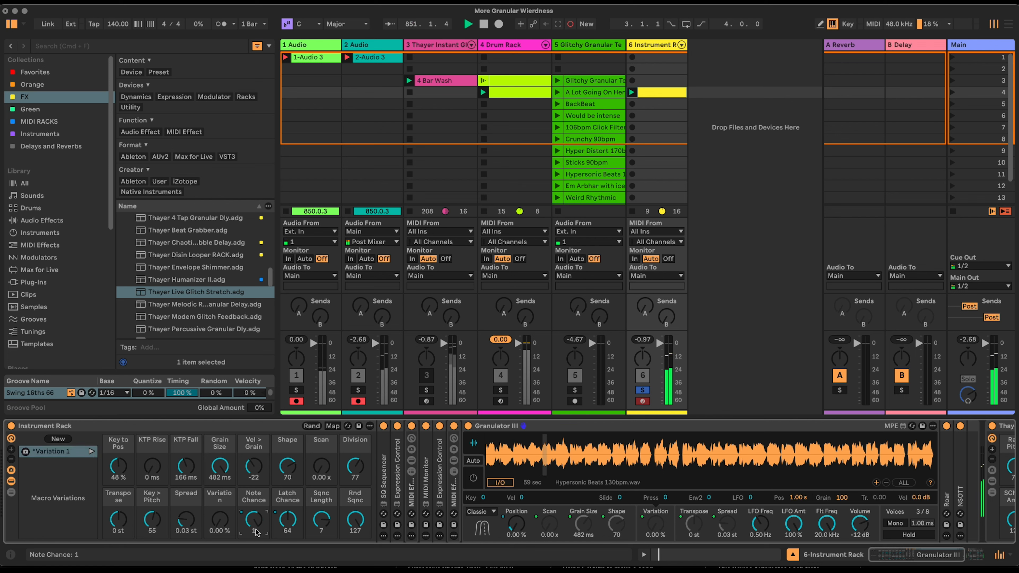
{"action": "left_click", "coordinate": [322, 467]}
{"action": "left_click_drag", "start_coordinate": [322, 467], "coordinate": [321, 445]}
{"action": "left_click_drag", "start_coordinate": [220, 521], "coordinate": [220, 488]}
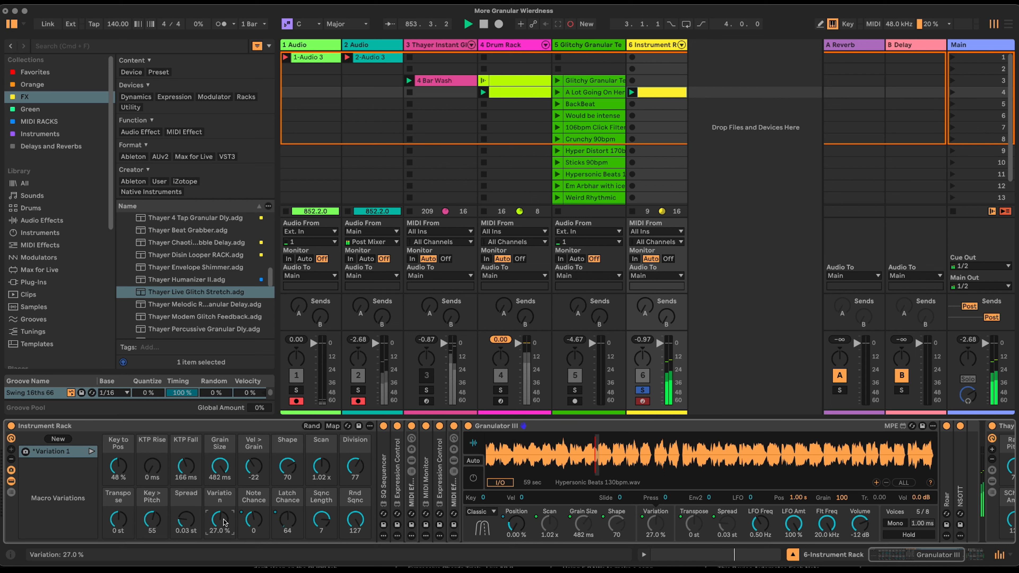
{"action": "left_click_drag", "start_coordinate": [288, 520], "coordinate": [288, 500]}
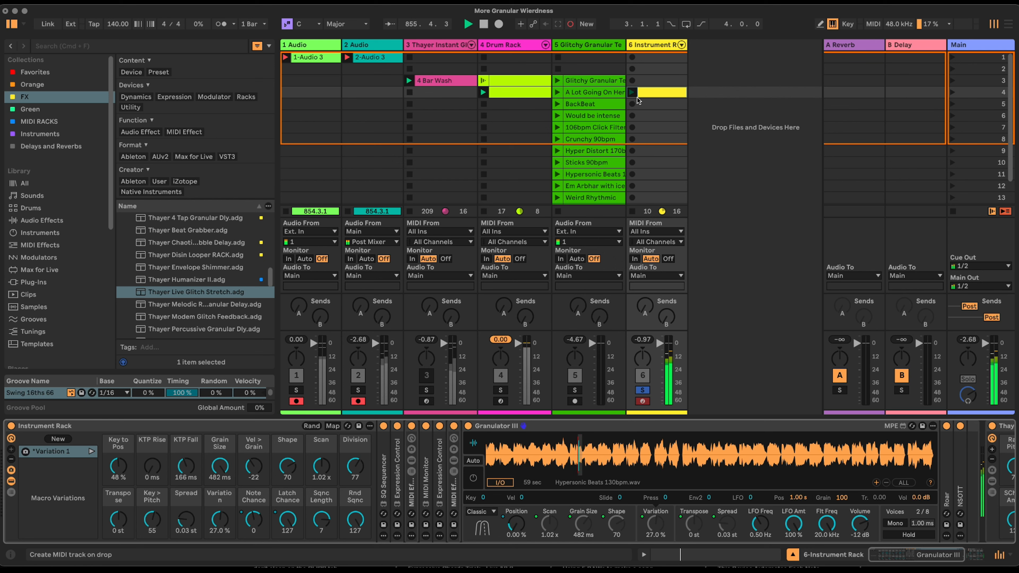
Step: Recall macro Variation 1 in the Instrument Rack and solo the Drum Rack track alongside the Instrument Rack track
{"action": "key", "text": "Left"}
{"action": "key", "text": "Left"}
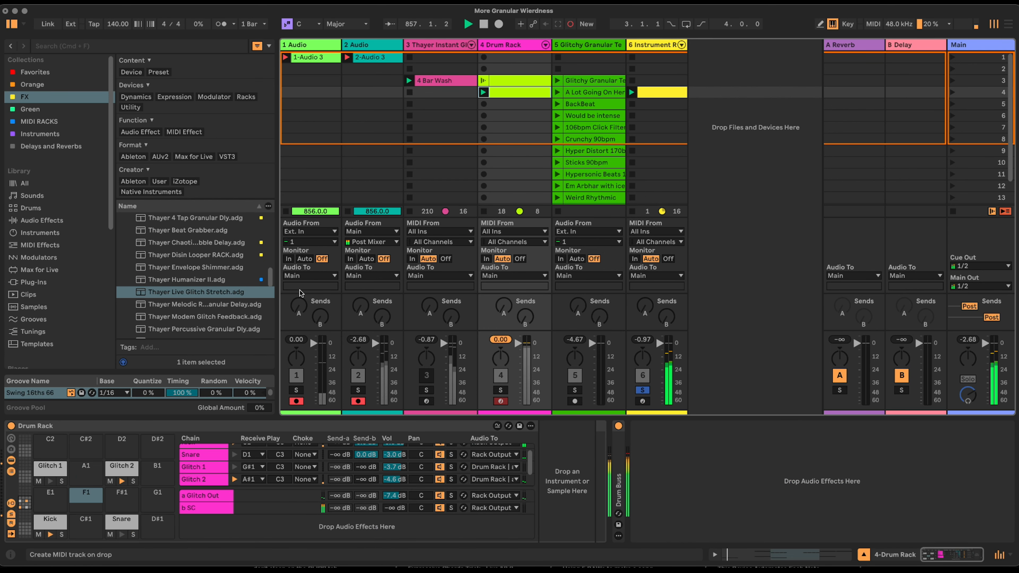
{"action": "left_click", "coordinate": [516, 46]}
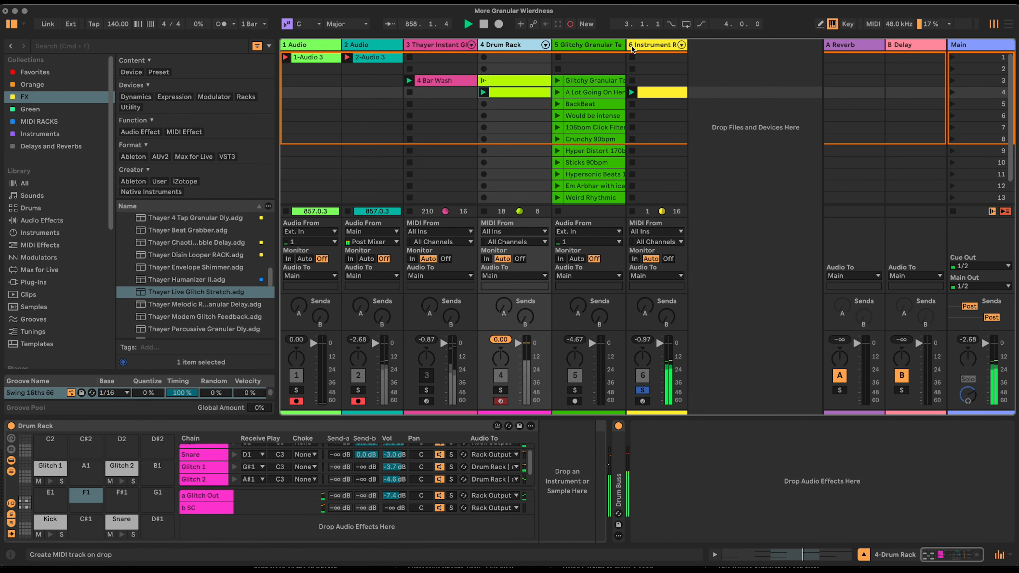
{"action": "left_click", "coordinate": [642, 46]}
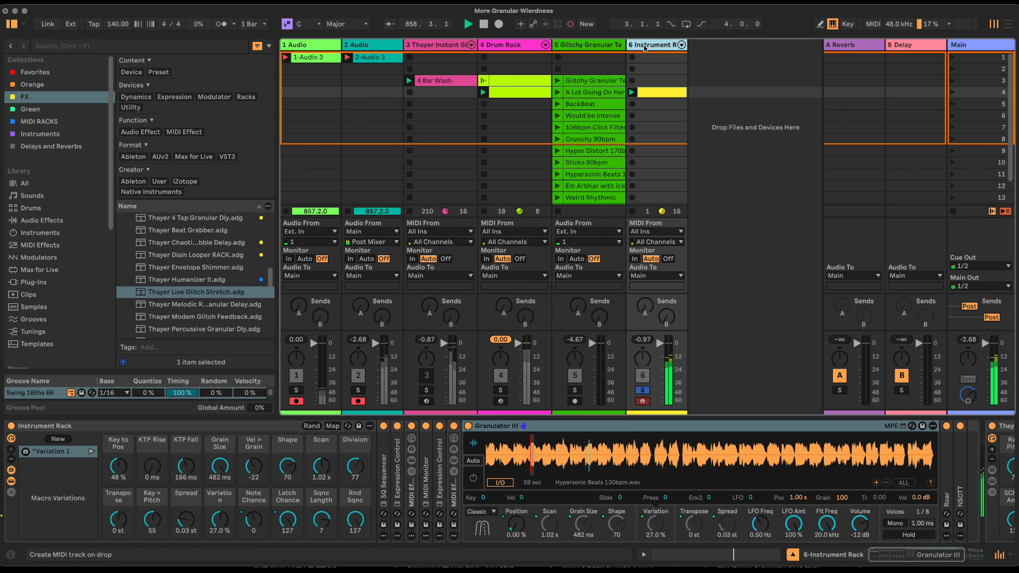
{"action": "left_click", "coordinate": [91, 452]}
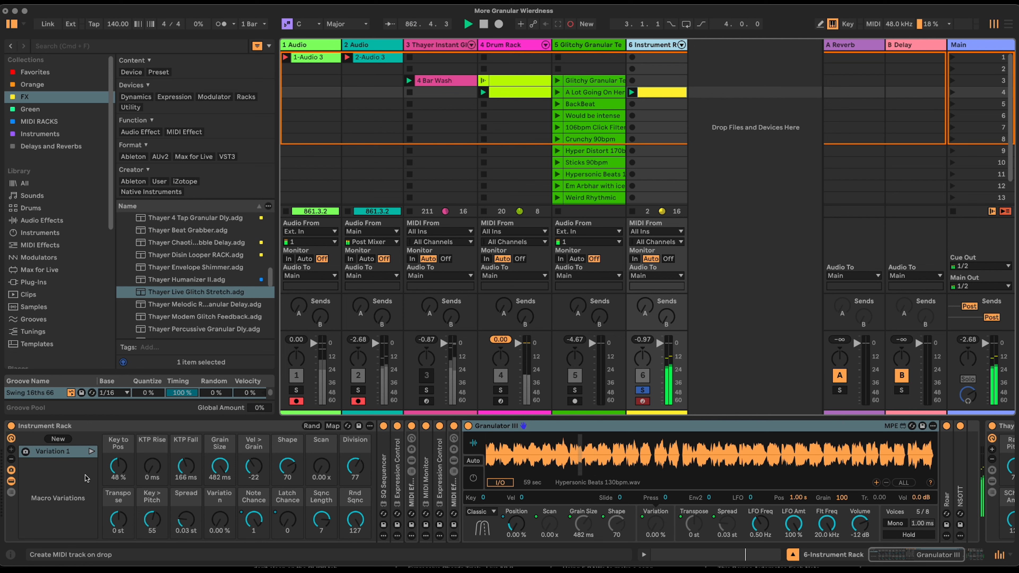
{"action": "left_click", "coordinate": [526, 398]}
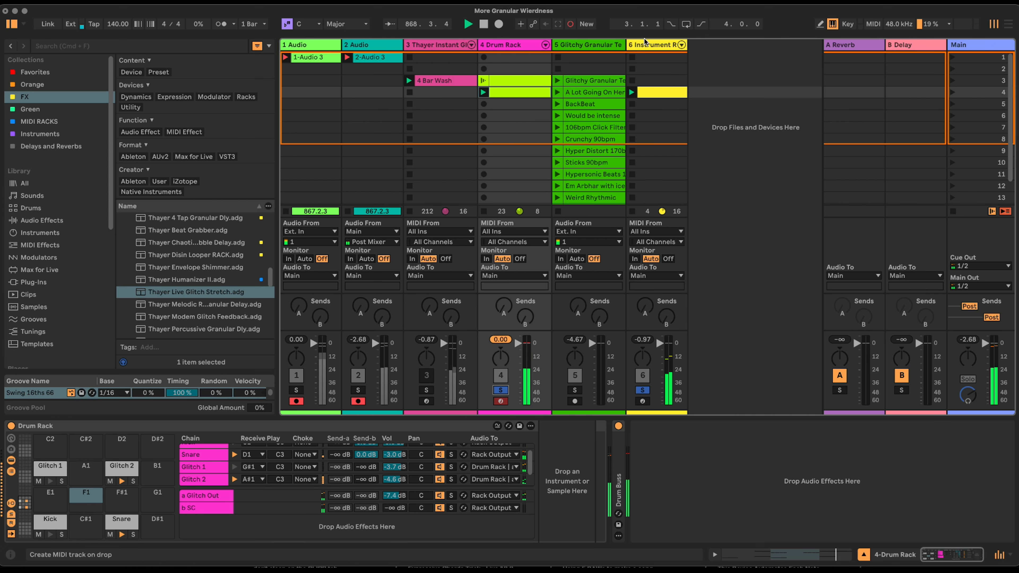
{"action": "left_click", "coordinate": [652, 45]}
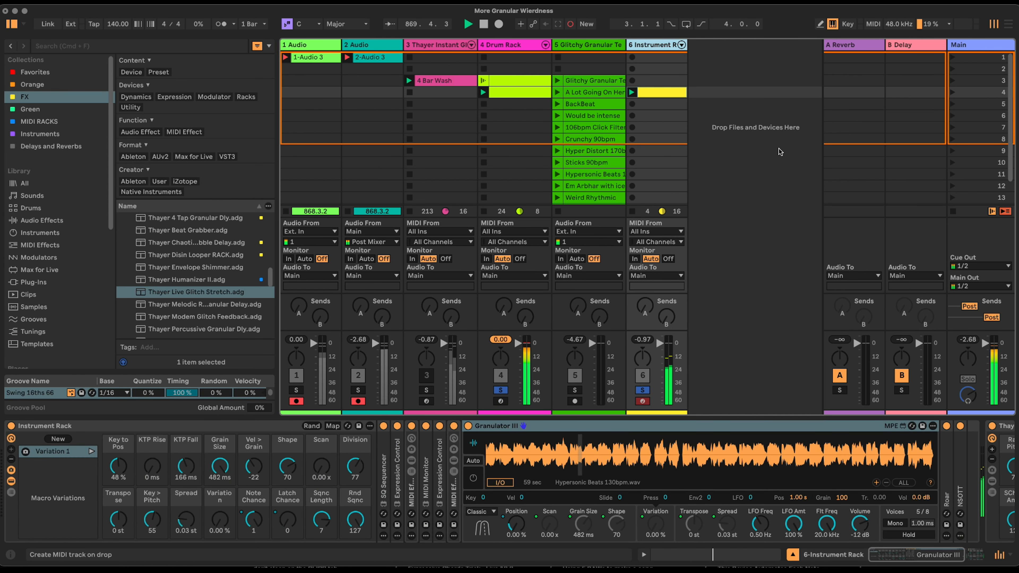
Step: Recall the HyperSonic macro variation in the Thayer Instant Glitch Rack on track 3
{"action": "left_click", "coordinate": [437, 45]}
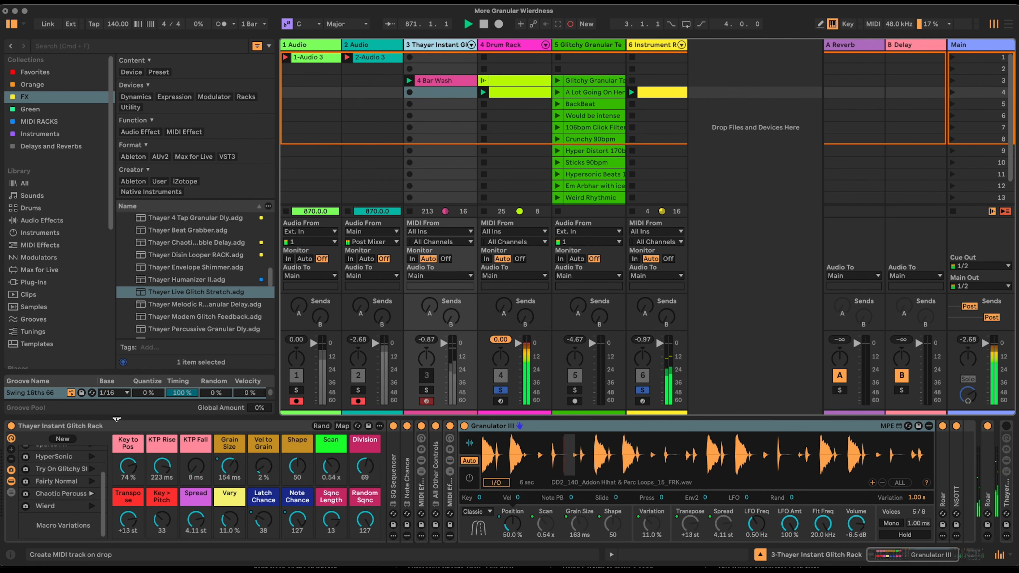
{"action": "scroll", "coordinate": [59, 471], "scroll_direction": "up", "scroll_amount": 3}
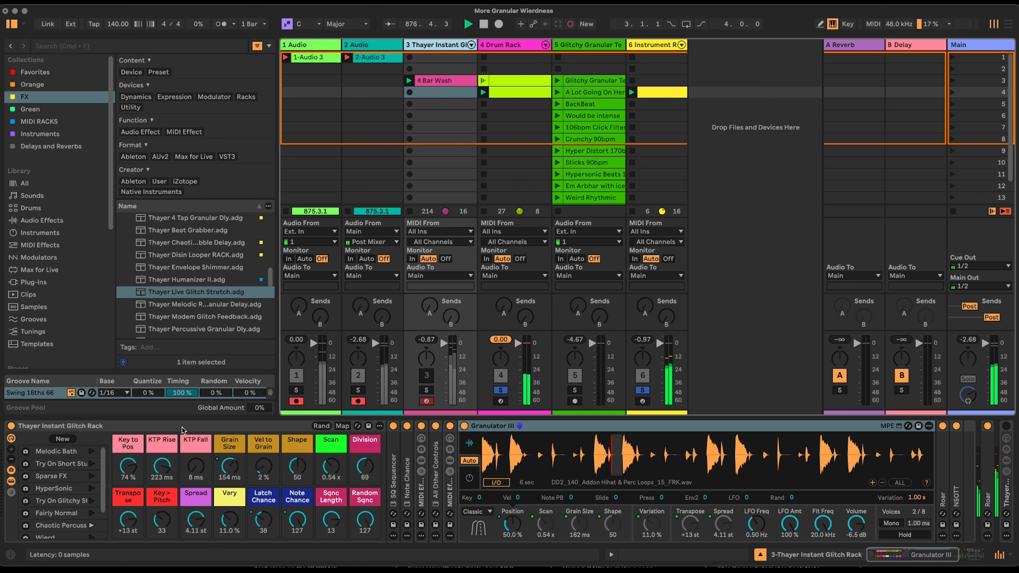
{"action": "left_click", "coordinate": [57, 489]}
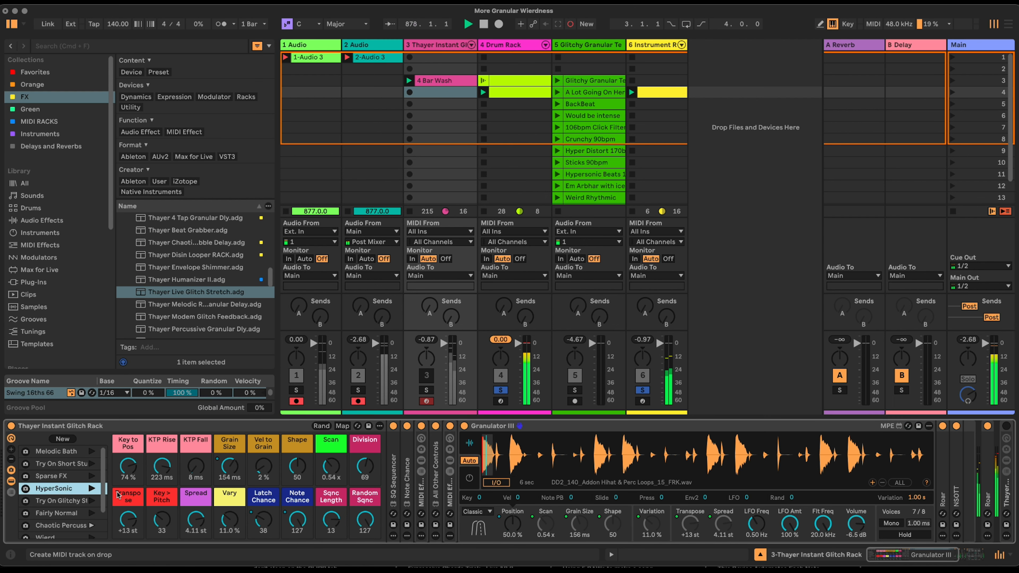